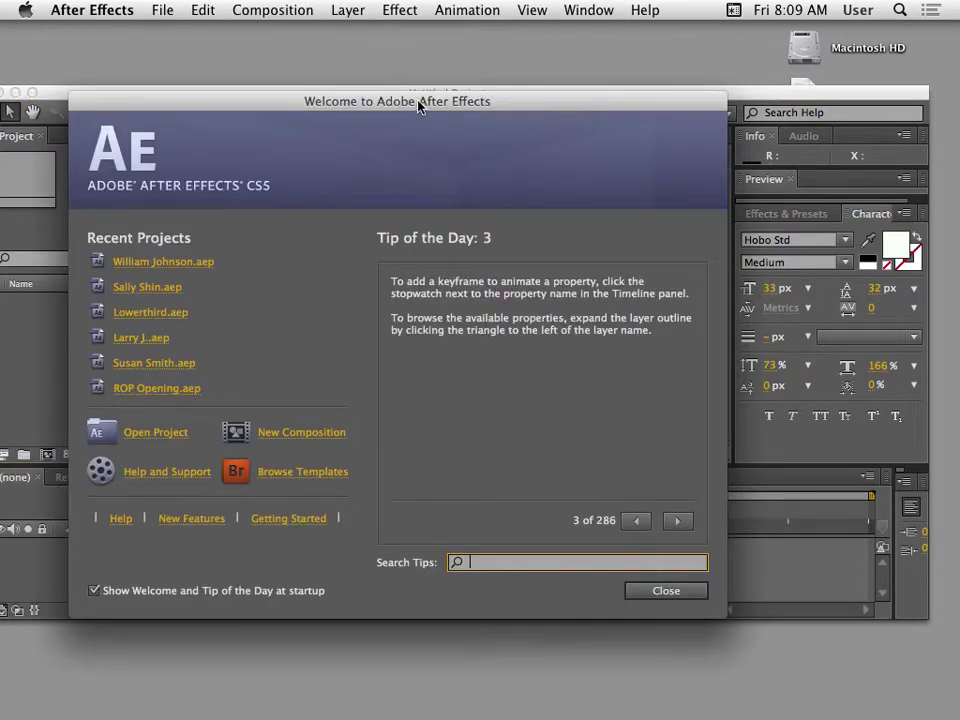
Turn off 'Show Welcome and Tip of the Day at startup' and close the welcome screen.
{"action": "left_click_drag", "start_coordinate": [420, 106], "coordinate": [552, 57]}
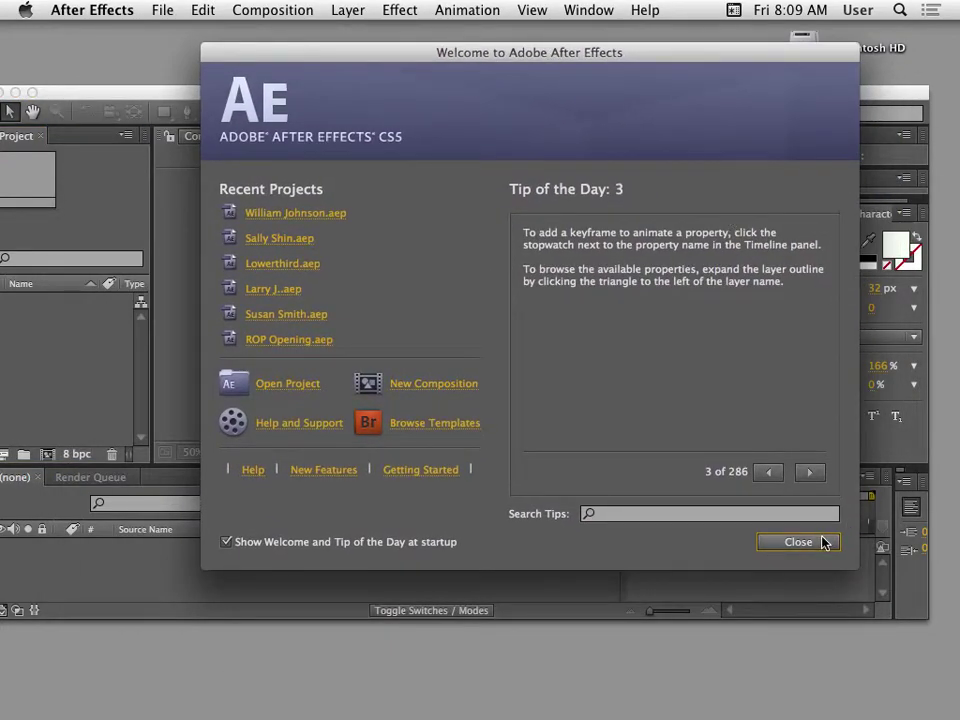
{"action": "left_click", "coordinate": [230, 543]}
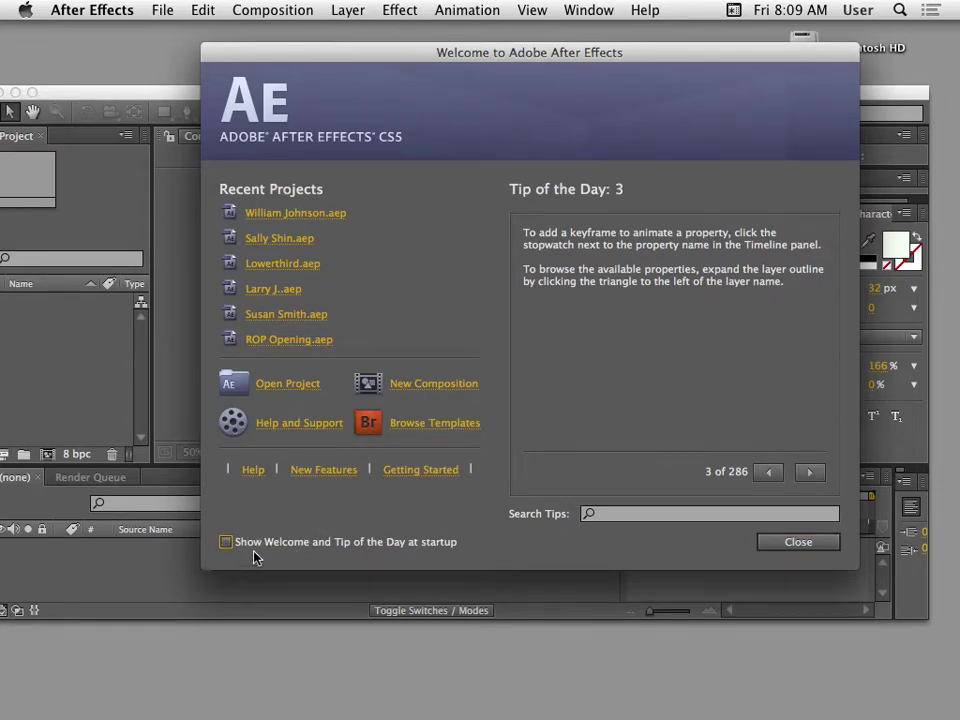
{"action": "left_click", "coordinate": [813, 550]}
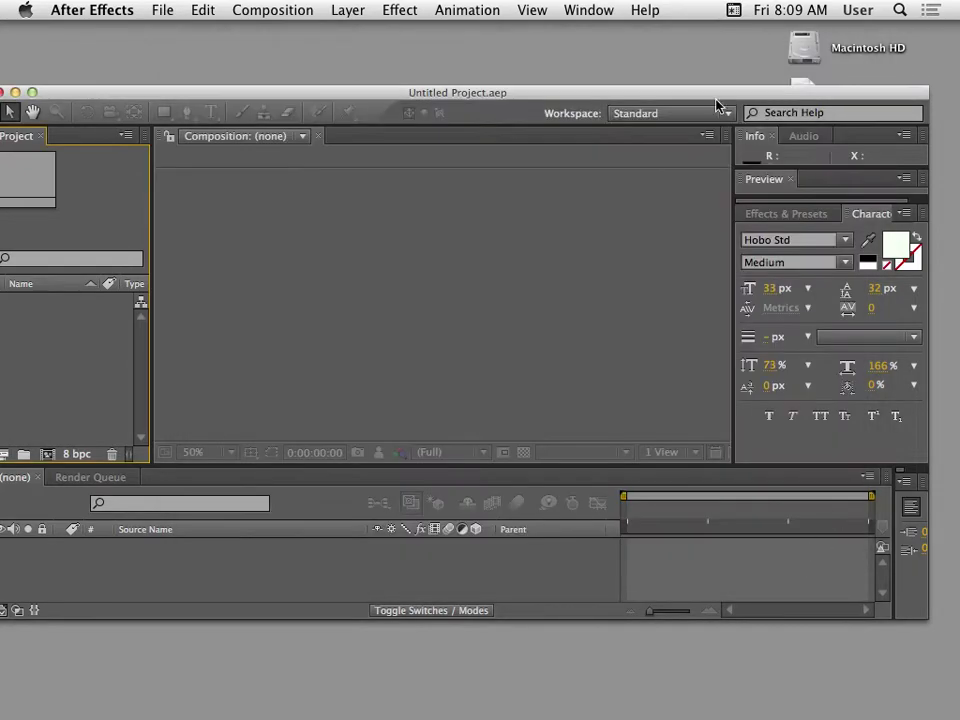
{"action": "left_click", "coordinate": [645, 10]}
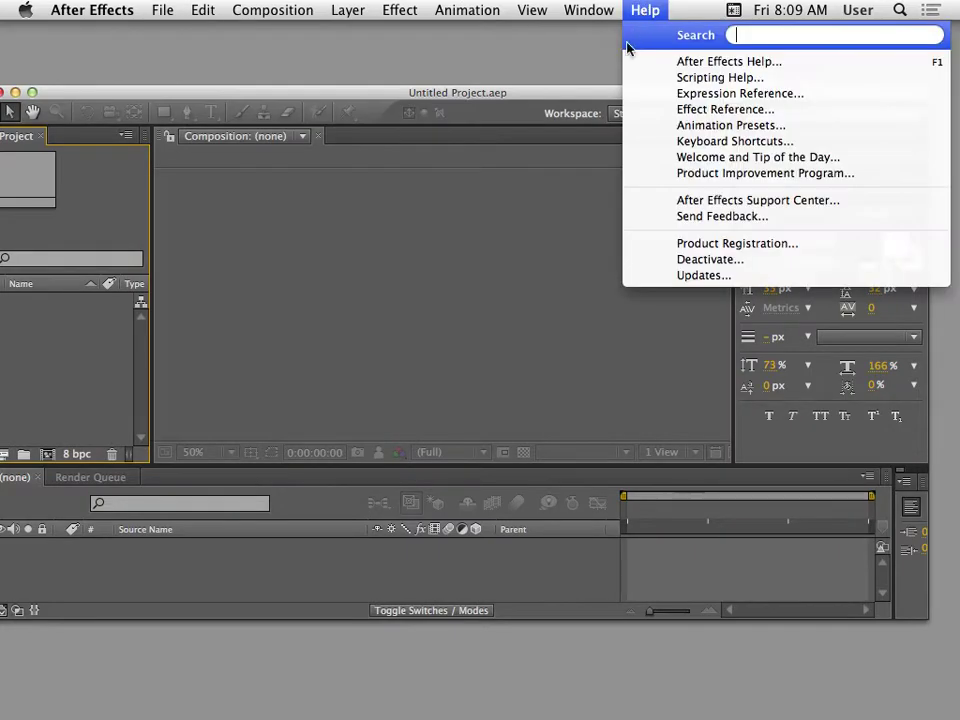
{"action": "left_click", "coordinate": [762, 157]}
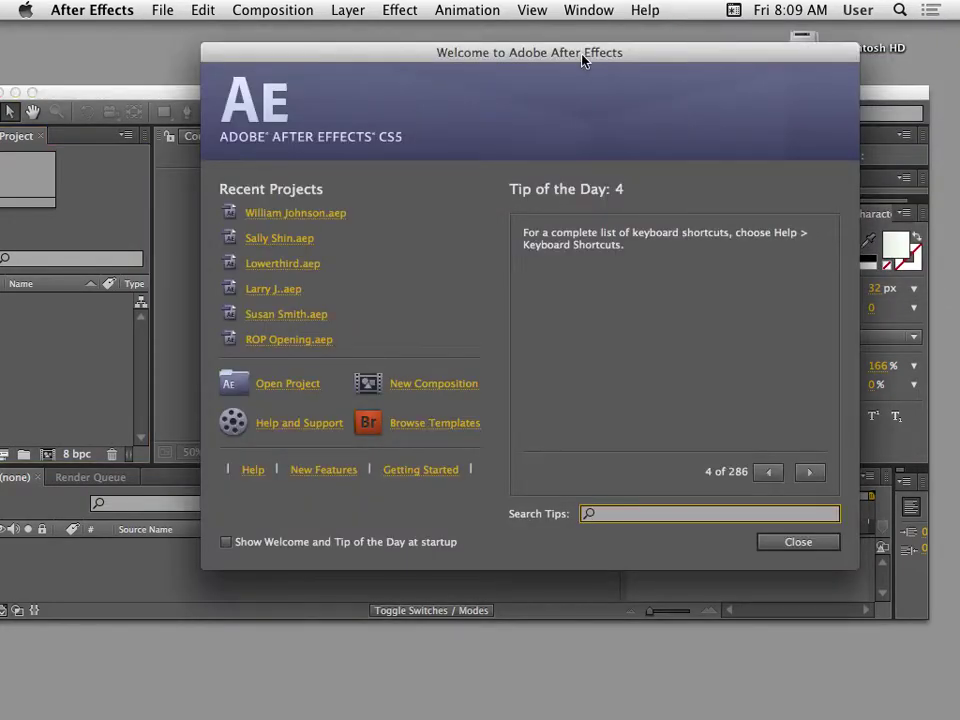
{"action": "left_click_drag", "start_coordinate": [583, 55], "coordinate": [557, 124]}
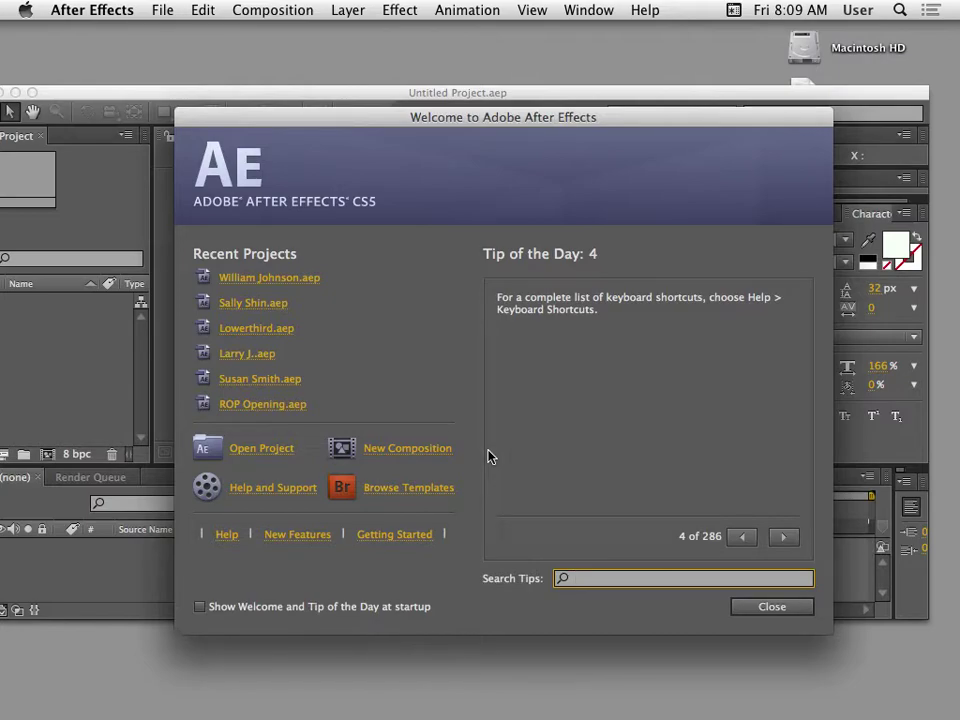
{"action": "left_click", "coordinate": [783, 537]}
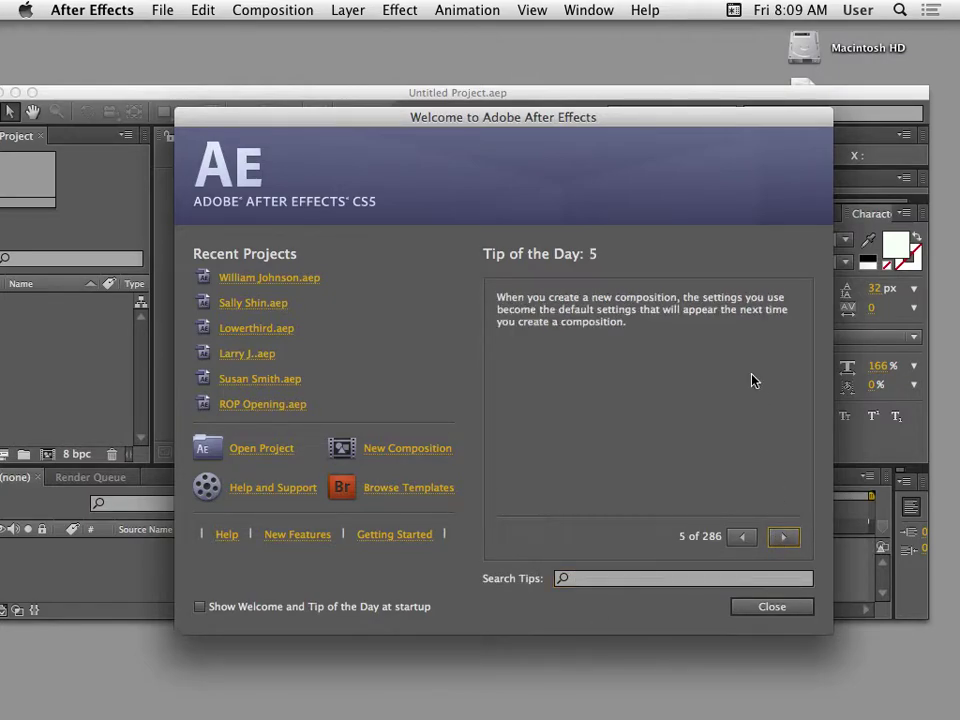
{"action": "left_click_drag", "start_coordinate": [642, 121], "coordinate": [587, 133]}
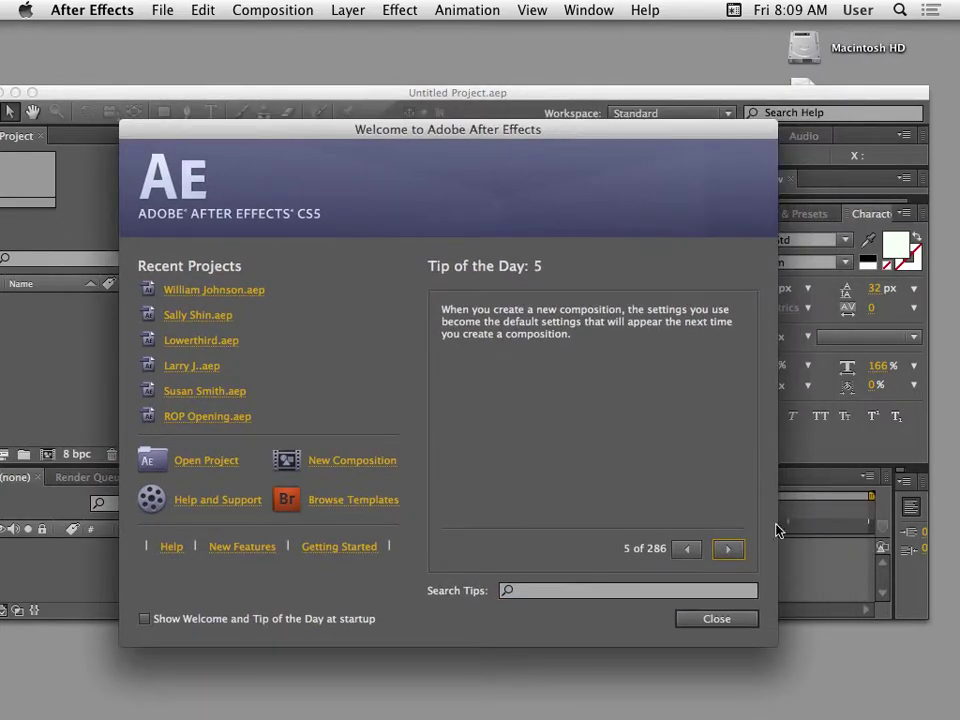
{"action": "left_click", "coordinate": [725, 549]}
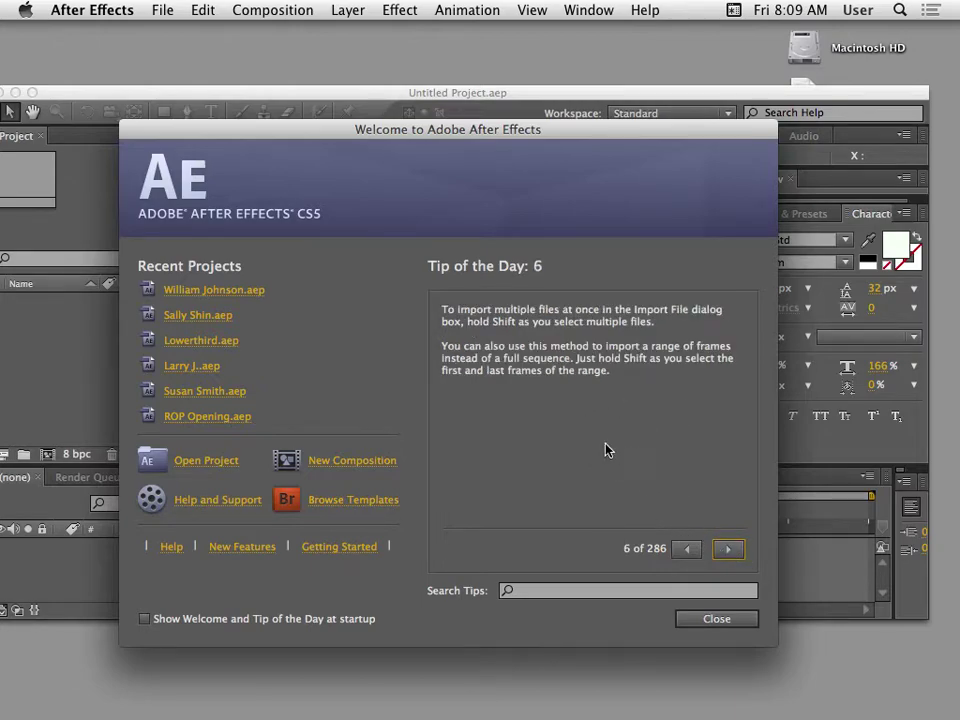
{"action": "left_click", "coordinate": [727, 550]}
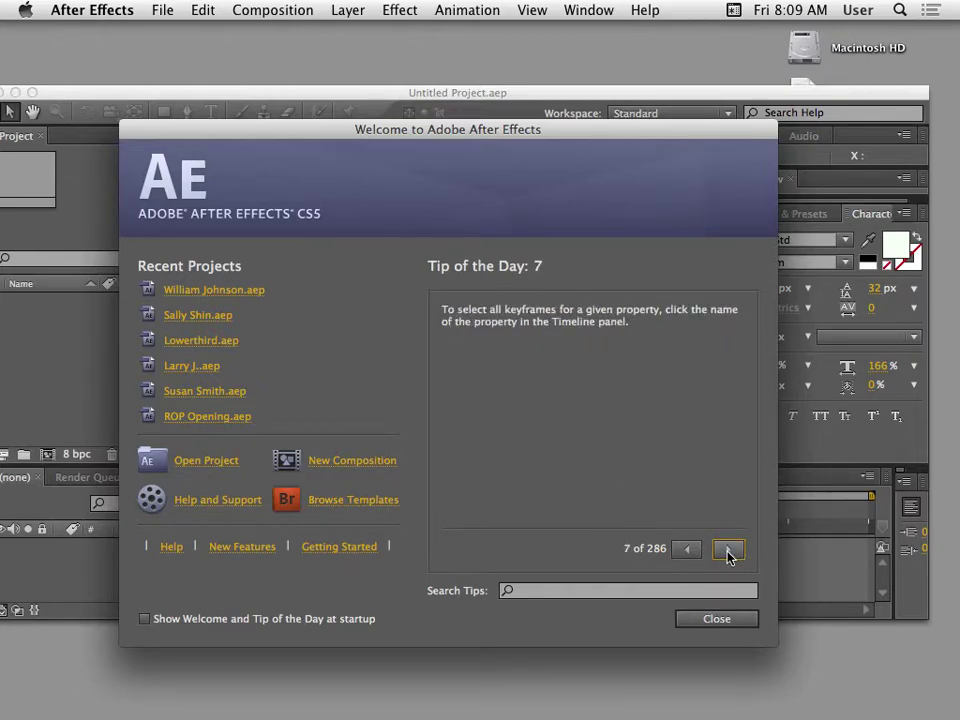
{"action": "left_click", "coordinate": [727, 551]}
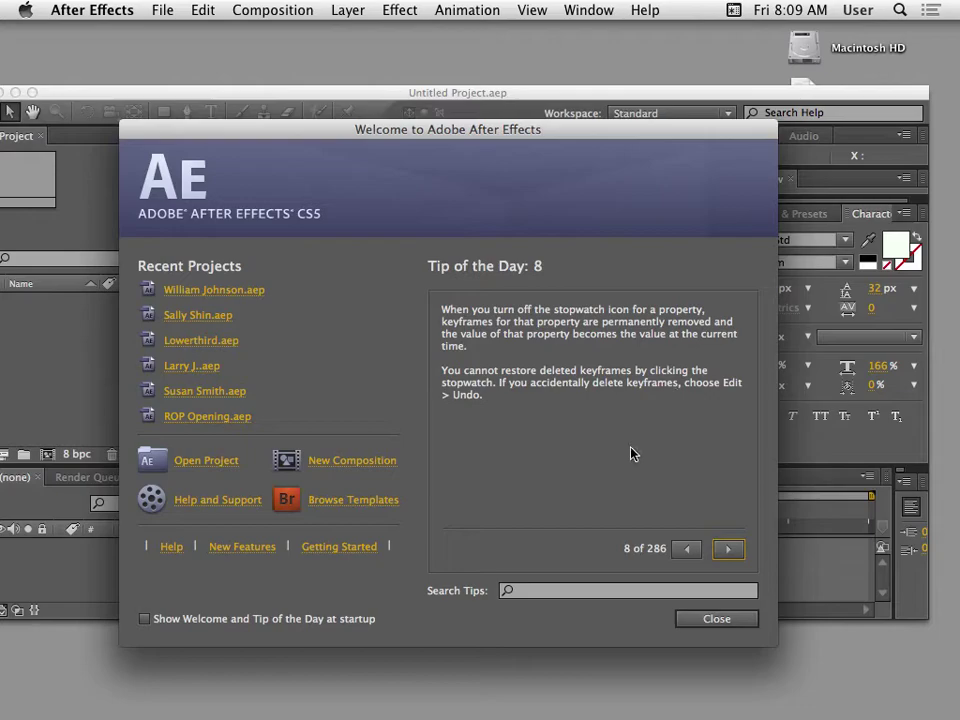
{"action": "left_click_drag", "start_coordinate": [394, 129], "coordinate": [371, 61]}
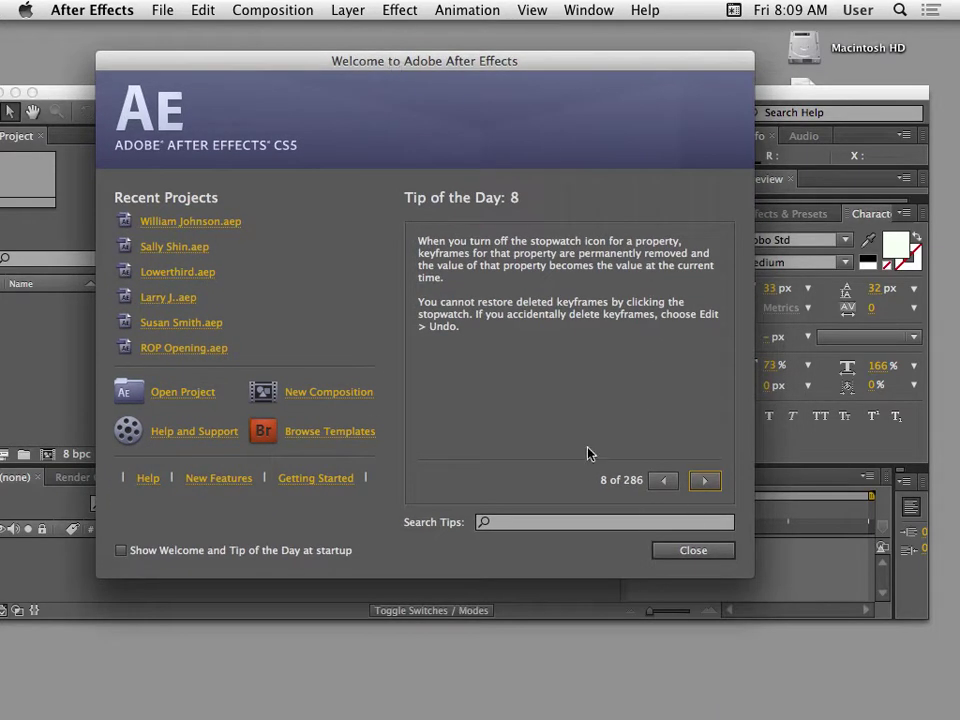
{"action": "left_click", "coordinate": [690, 553]}
{"action": "mouse_move", "coordinate": [437, 87]}
{"action": "left_mouse_down"}
{"action": "mouse_move", "coordinate": [570, 83]}
{"action": "mouse_move", "coordinate": [546, 94]}
{"action": "mouse_move", "coordinate": [451, 87]}
{"action": "left_mouse_up"}
{"action": "left_click_drag", "start_coordinate": [530, 100], "coordinate": [455, 99]}
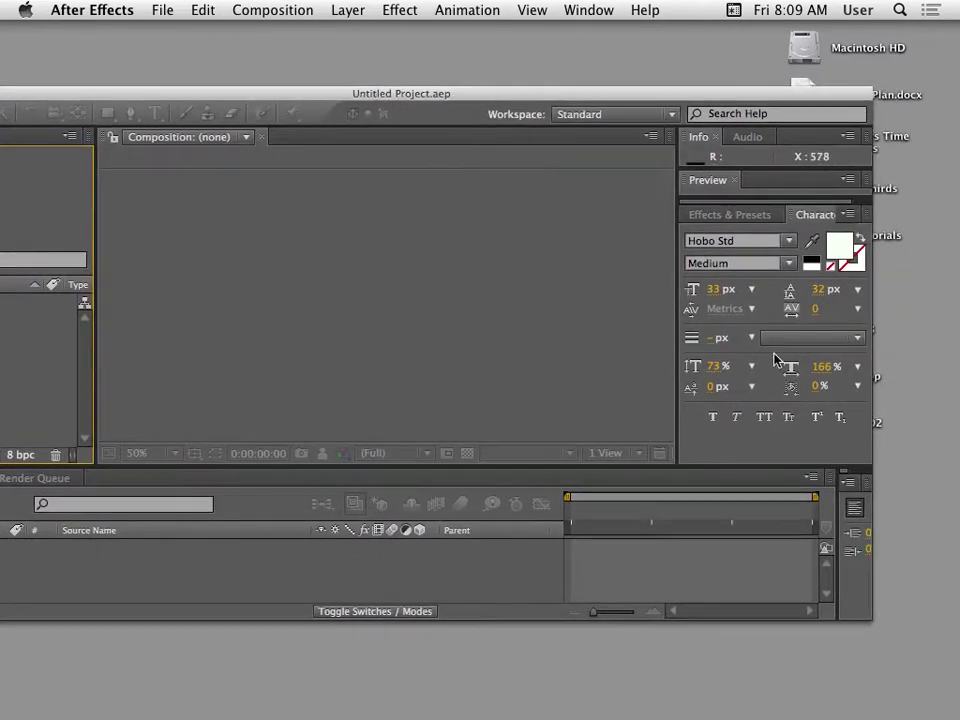
Reset the Standard workspace to its default layout via Window > Workspace.
{"action": "left_click", "coordinate": [580, 9]}
{"action": "mouse_move", "coordinate": [610, 32]}
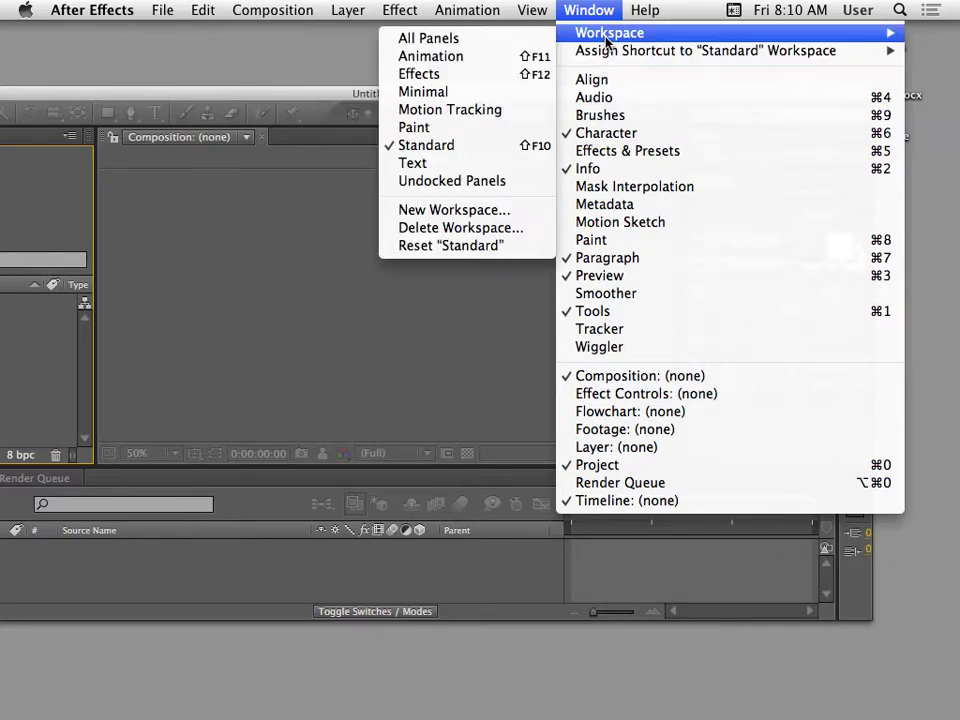
{"action": "left_click", "coordinate": [458, 246]}
{"action": "left_click", "coordinate": [540, 385]}
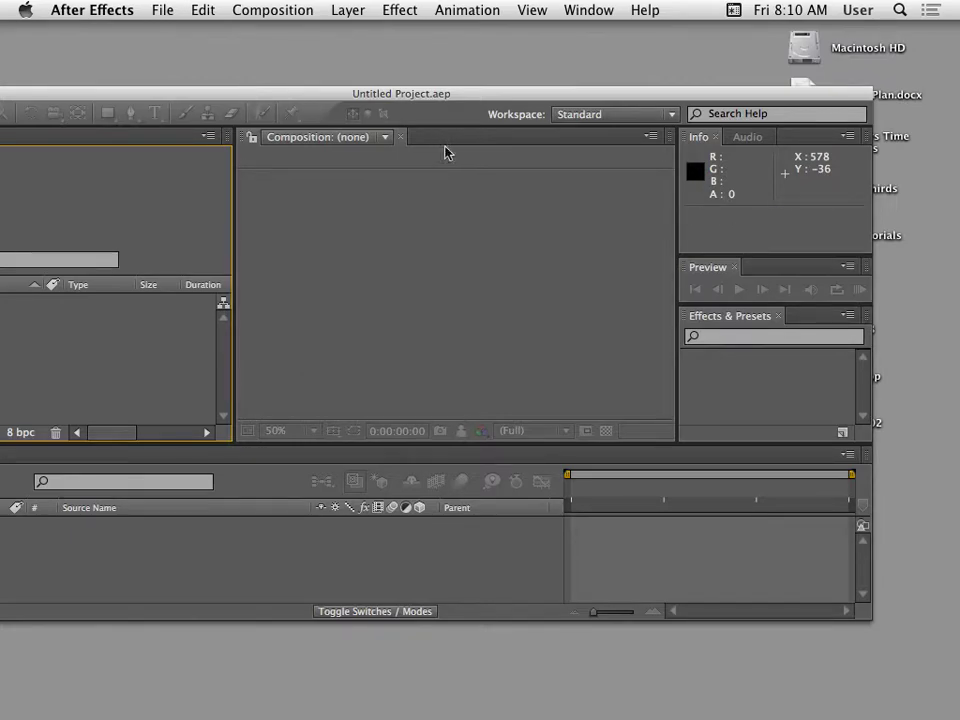
{"action": "left_click_drag", "start_coordinate": [358, 95], "coordinate": [463, 71]}
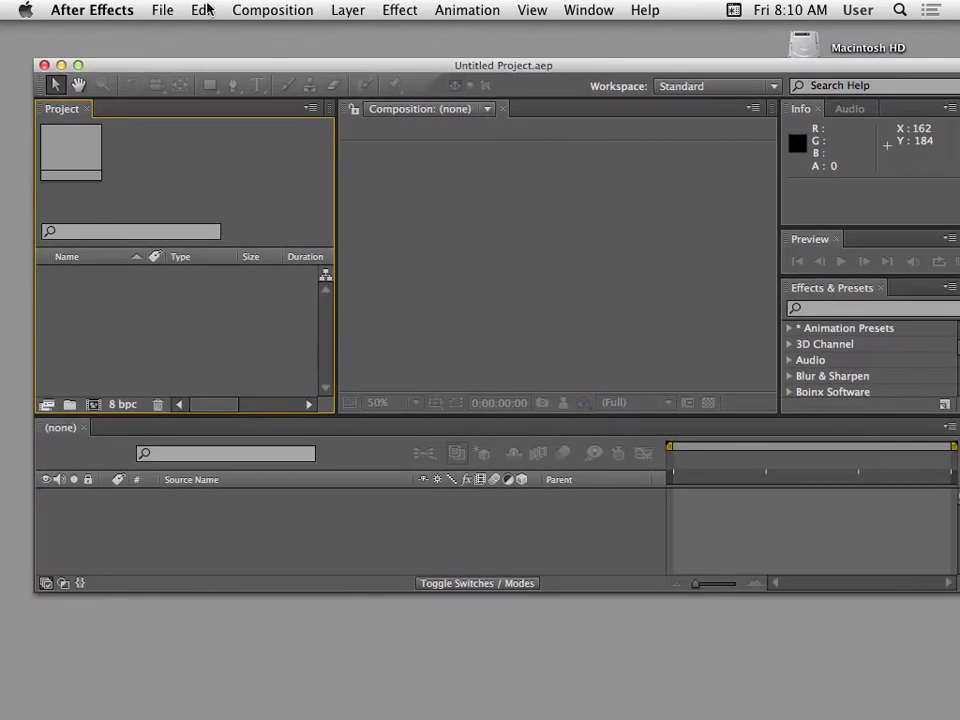
Save the project as LOWERTHIRDS.aep in Desktop > _lowerthirds.
{"action": "left_click", "coordinate": [163, 10]}
{"action": "left_click", "coordinate": [198, 187]}
{"action": "type", "text": "LO"}
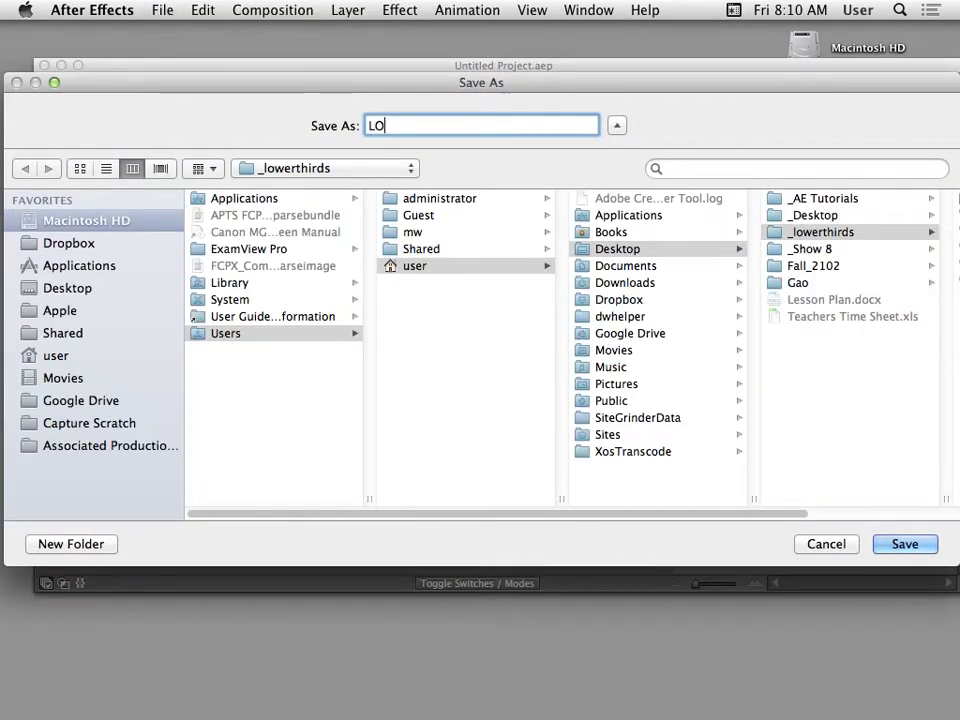
{"action": "key", "text": "BackSpace"}
{"action": "type", "text": "OWERTHIRDS"}
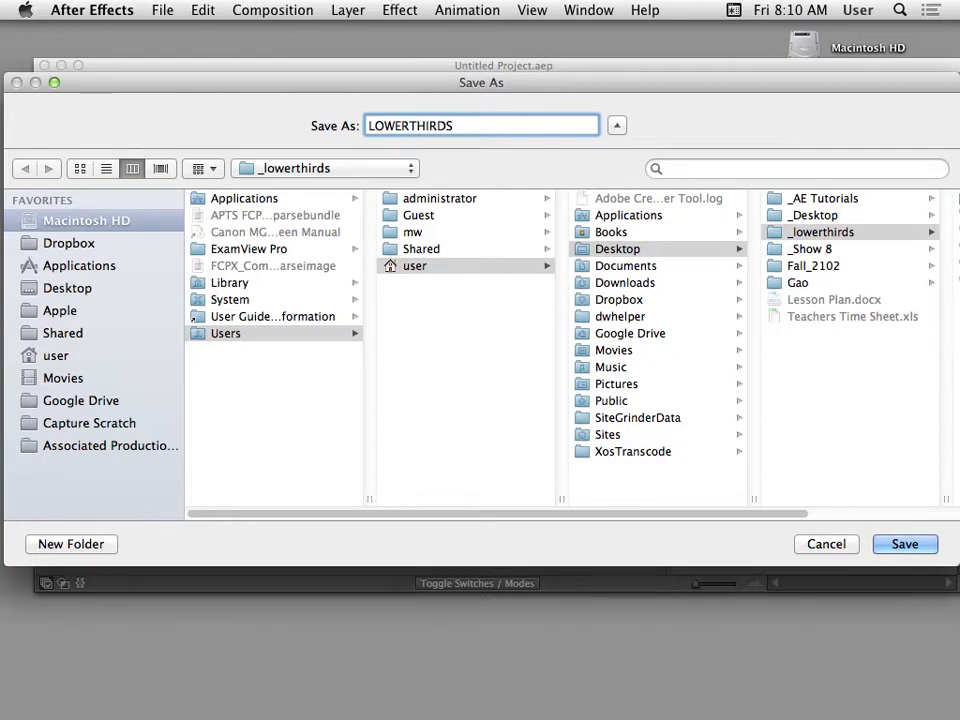
{"action": "left_click", "coordinate": [40, 288]}
{"action": "left_click", "coordinate": [265, 234]}
{"action": "left_click_drag", "start_coordinate": [326, 82], "coordinate": [356, 81]}
{"action": "left_click", "coordinate": [888, 546]}
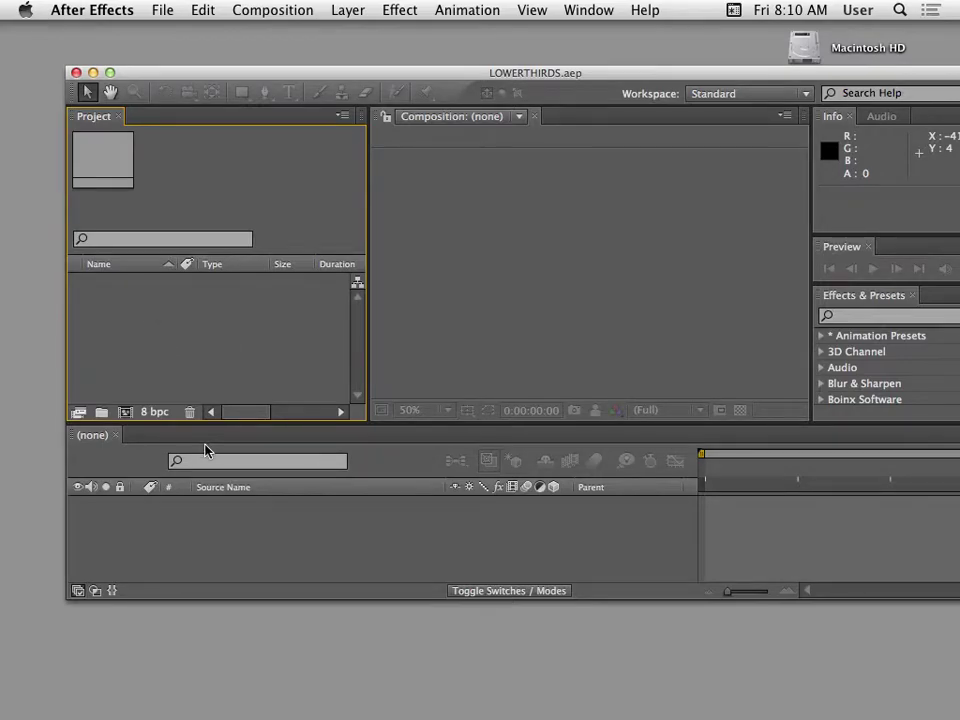
Create a composition named after the featured person with the NTSC DV Widescreen preset (720x480, 29.97 fps, 10 s).
{"action": "left_click", "coordinate": [272, 10]}
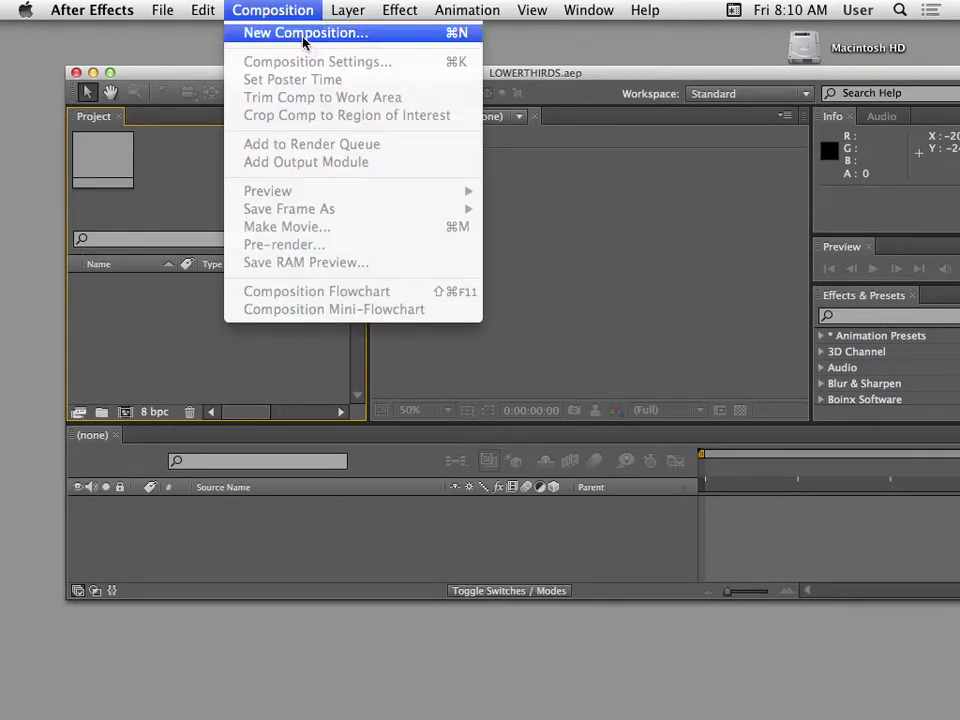
{"action": "left_click", "coordinate": [302, 40]}
{"action": "left_click_drag", "start_coordinate": [484, 210], "coordinate": [391, 175]}
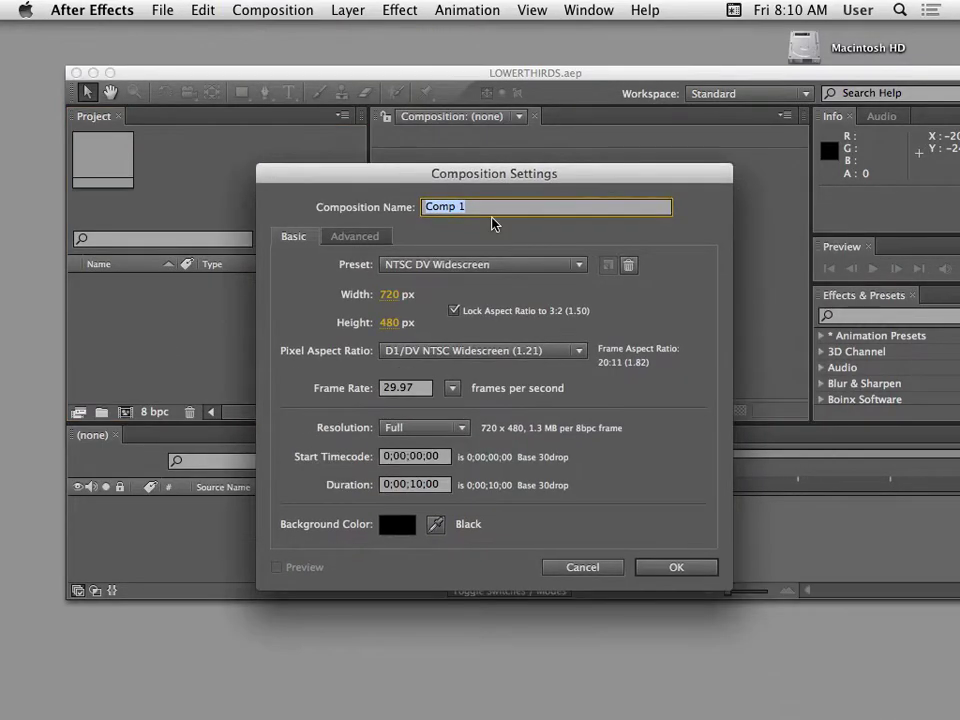
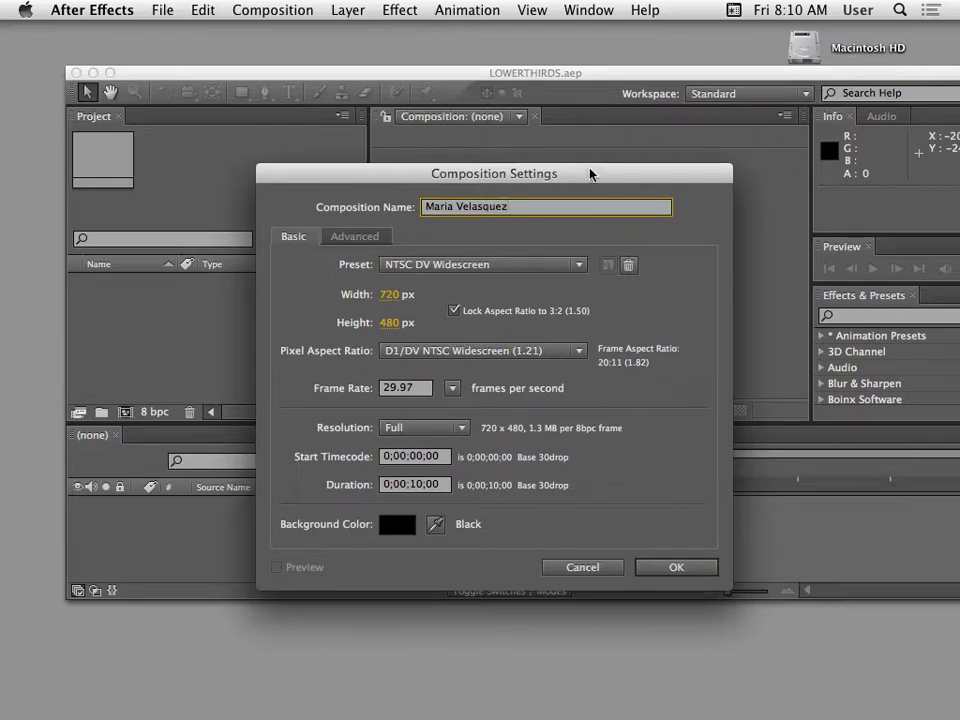
{"action": "left_click_drag", "start_coordinate": [568, 172], "coordinate": [587, 175]}
{"action": "left_click", "coordinate": [520, 267]}
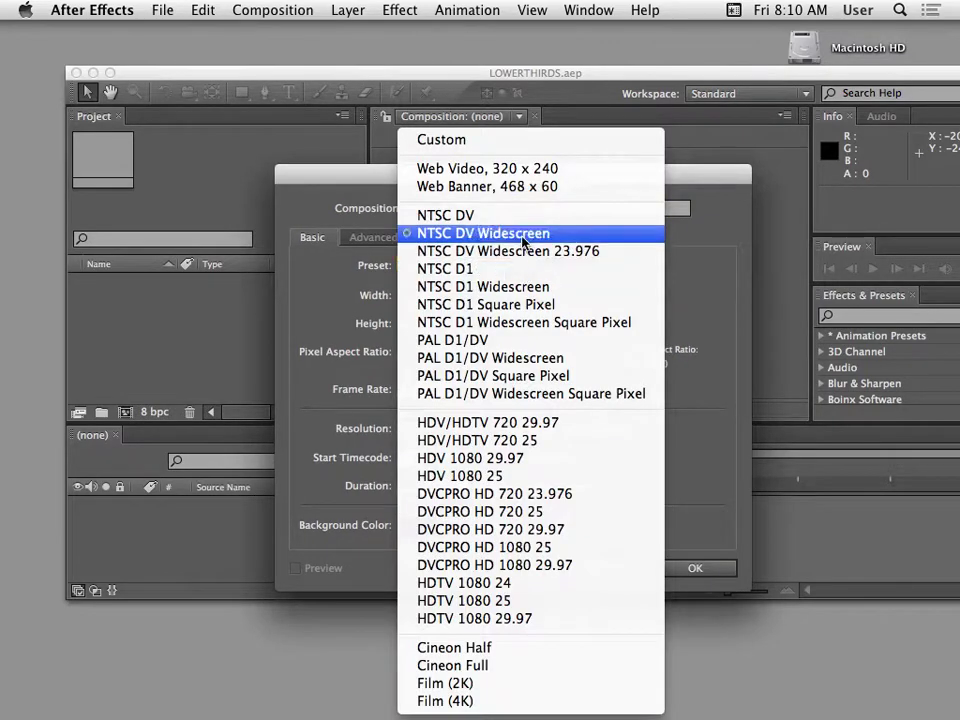
{"action": "left_click", "coordinate": [520, 233]}
{"action": "left_click_drag", "start_coordinate": [429, 174], "coordinate": [440, 216]}
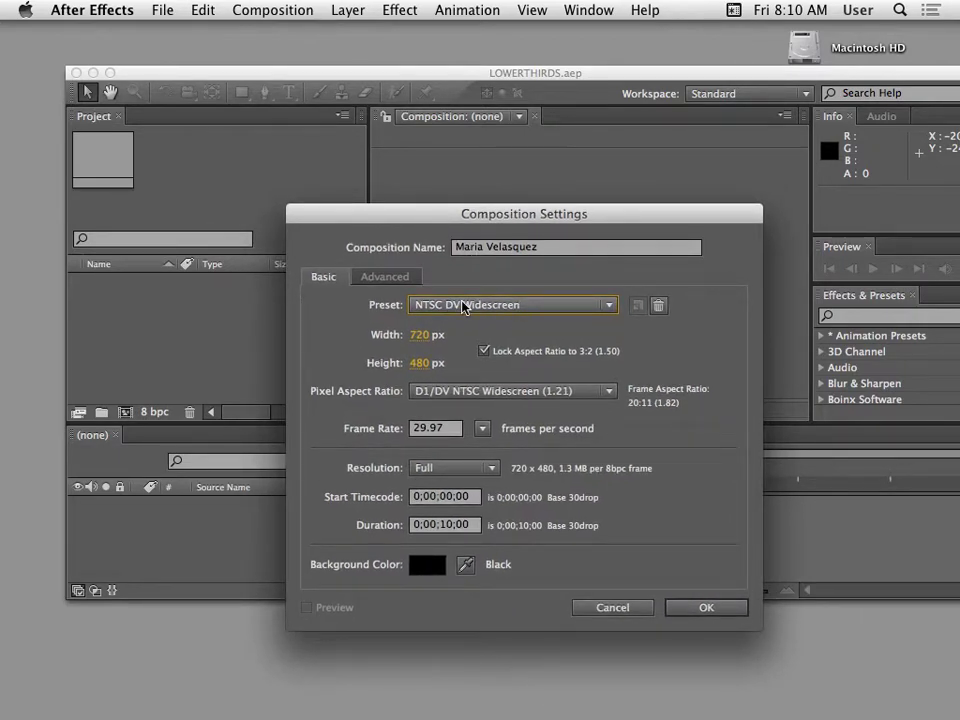
{"action": "left_click_drag", "start_coordinate": [350, 212], "coordinate": [345, 86]}
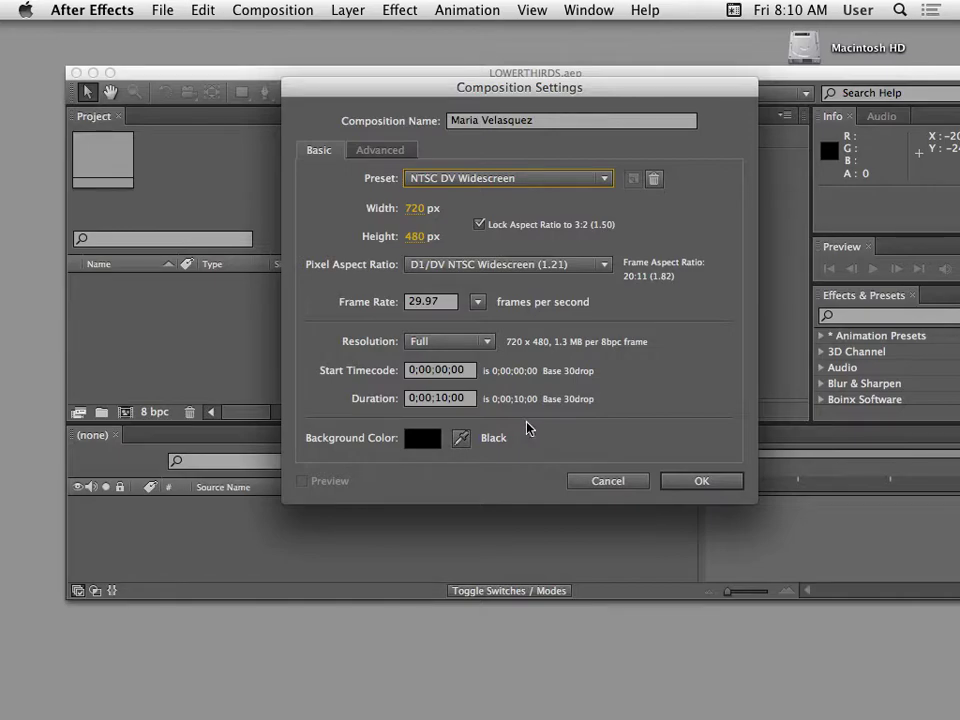
{"action": "left_click", "coordinate": [722, 482]}
{"action": "left_click_drag", "start_coordinate": [407, 72], "coordinate": [277, 95]}
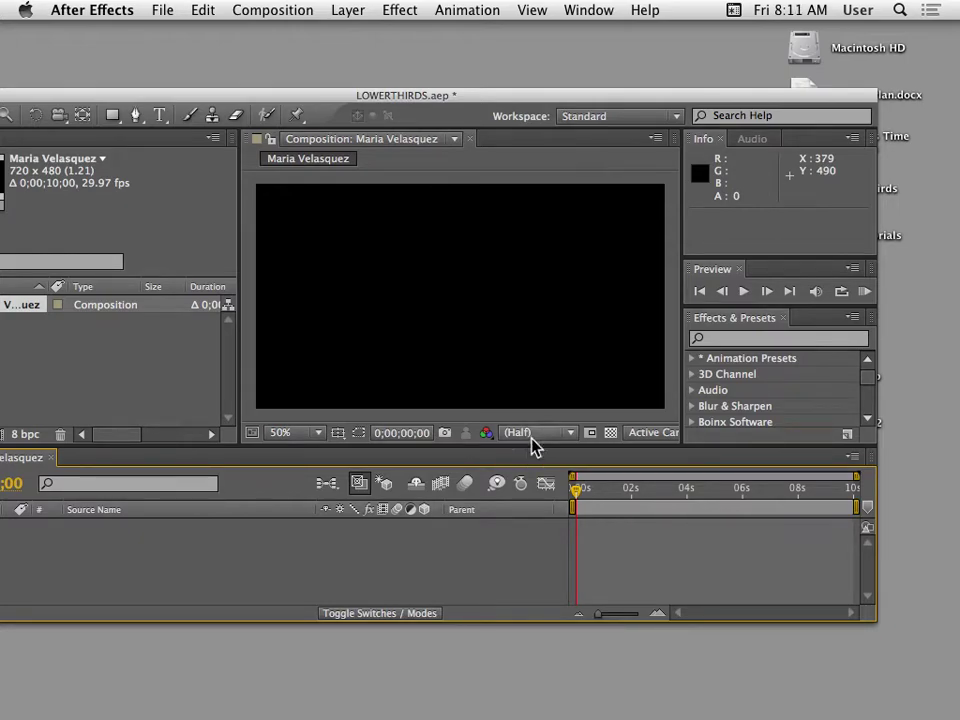
Zoom the viewer out to 25%, then set magnification to Fit up to 100%.
{"action": "key", "text": "comma"}
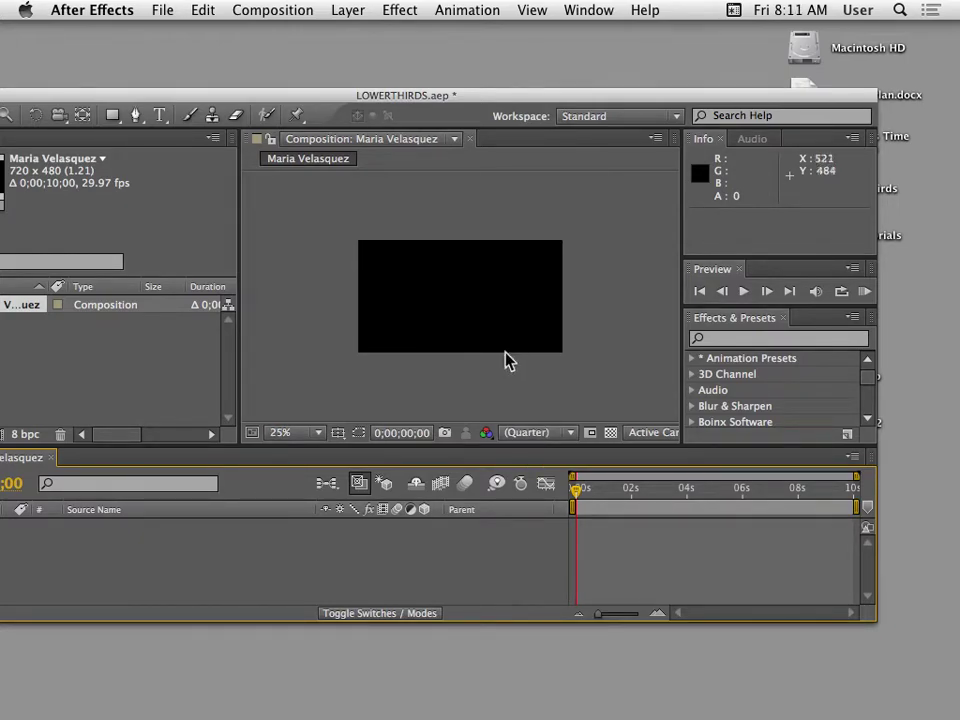
{"action": "left_click_drag", "start_coordinate": [339, 92], "coordinate": [350, 40]}
{"action": "scroll", "coordinate": [378, 277], "scroll_direction": "up", "scroll_amount": 1}
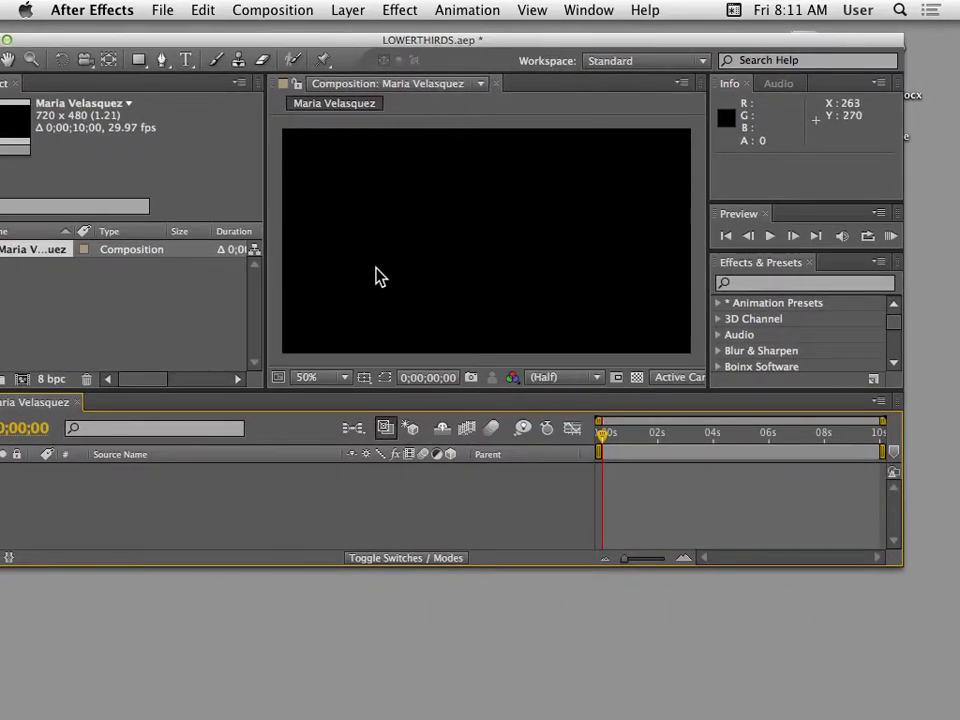
{"action": "scroll", "coordinate": [378, 277], "scroll_direction": "down", "scroll_amount": 3}
{"action": "scroll", "coordinate": [378, 277], "scroll_direction": "up", "scroll_amount": 3}
{"action": "scroll", "coordinate": [378, 277], "scroll_direction": "down", "scroll_amount": 2}
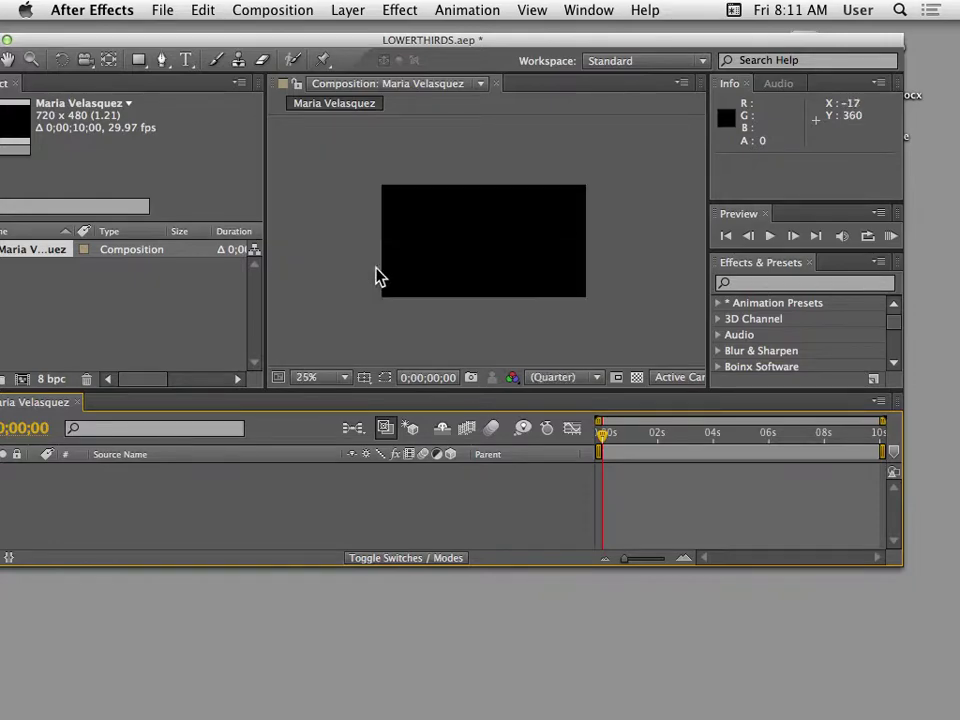
{"action": "scroll", "coordinate": [378, 277], "scroll_direction": "up", "scroll_amount": 3}
{"action": "scroll", "coordinate": [378, 277], "scroll_direction": "down", "scroll_amount": 1}
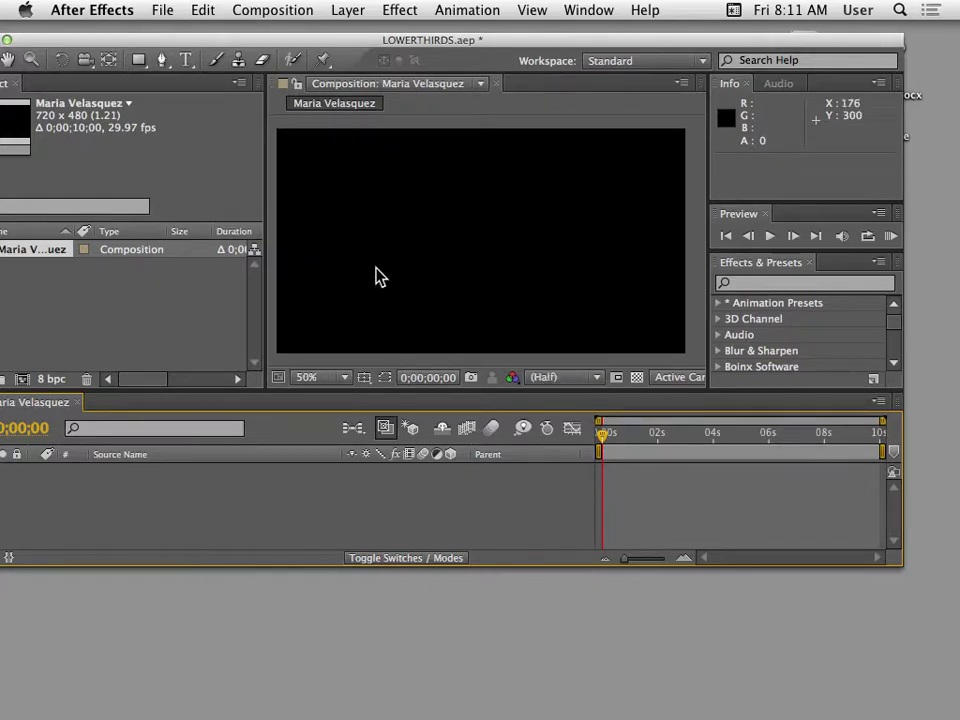
{"action": "left_click", "coordinate": [343, 379]}
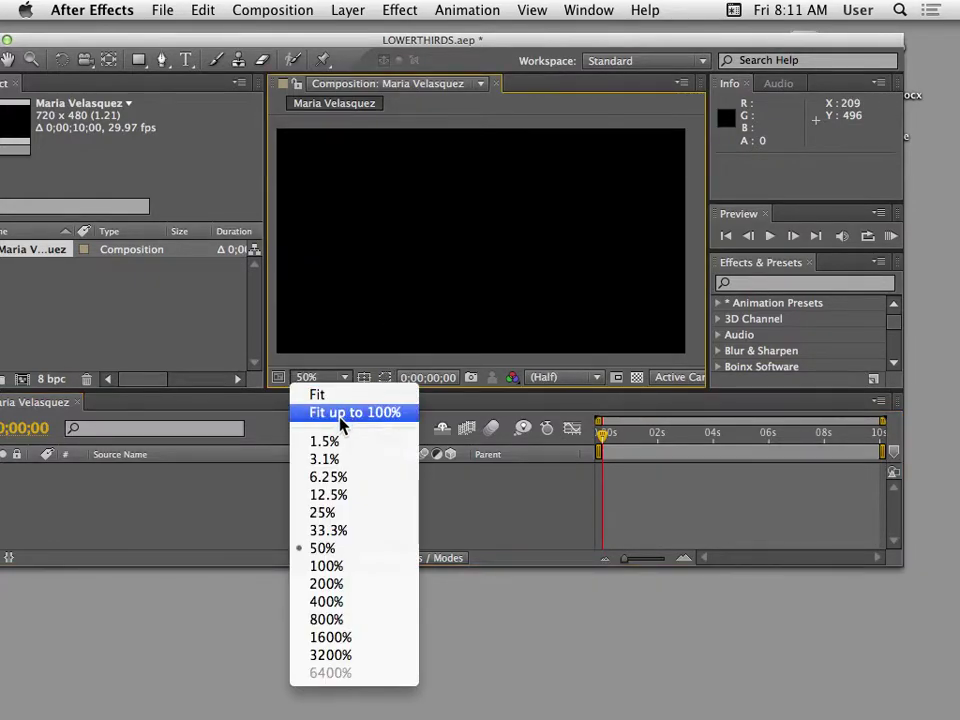
{"action": "left_click", "coordinate": [340, 412]}
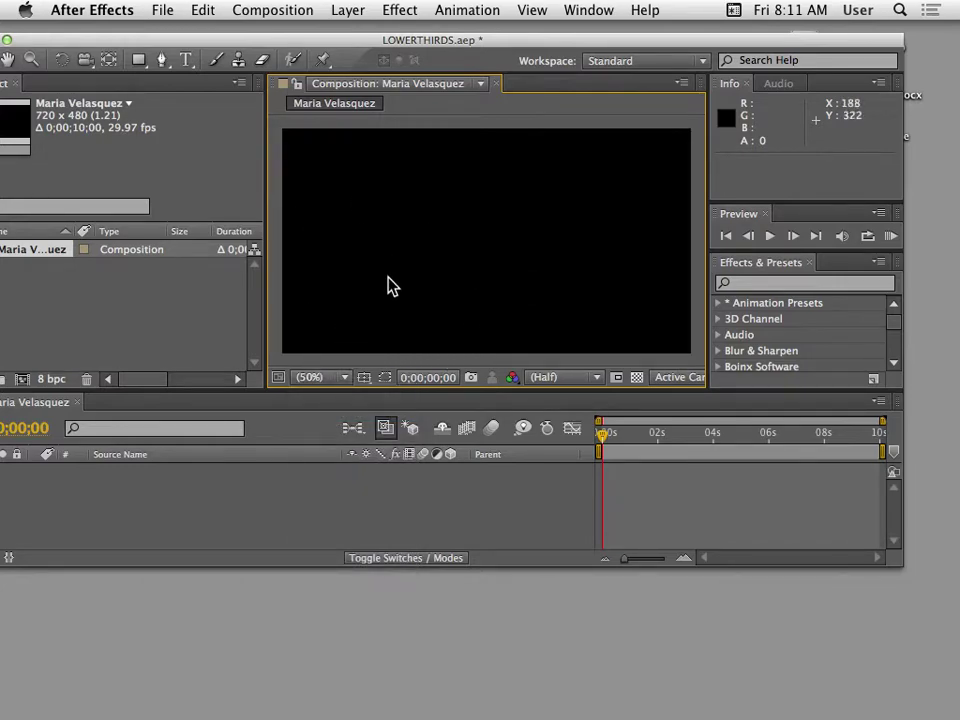
{"action": "left_click", "coordinate": [342, 379]}
{"action": "left_click", "coordinate": [333, 412]}
Bring the whole application window onscreen and widen the composition viewer.
{"action": "scroll", "coordinate": [412, 311], "scroll_direction": "down", "scroll_amount": 3}
{"action": "scroll", "coordinate": [412, 311], "scroll_direction": "up", "scroll_amount": 4}
{"action": "scroll", "coordinate": [412, 311], "scroll_direction": "down", "scroll_amount": 4}
{"action": "scroll", "coordinate": [412, 311], "scroll_direction": "up", "scroll_amount": 3}
{"action": "scroll", "coordinate": [413, 319], "scroll_direction": "down", "scroll_amount": 3}
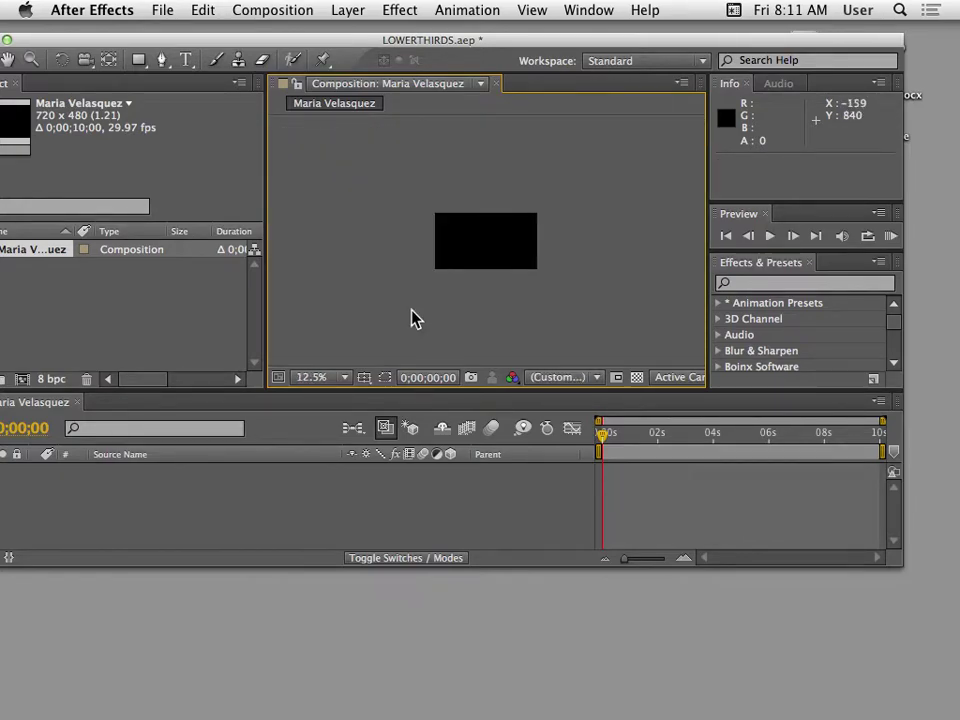
{"action": "scroll", "coordinate": [413, 319], "scroll_direction": "up", "scroll_amount": 2}
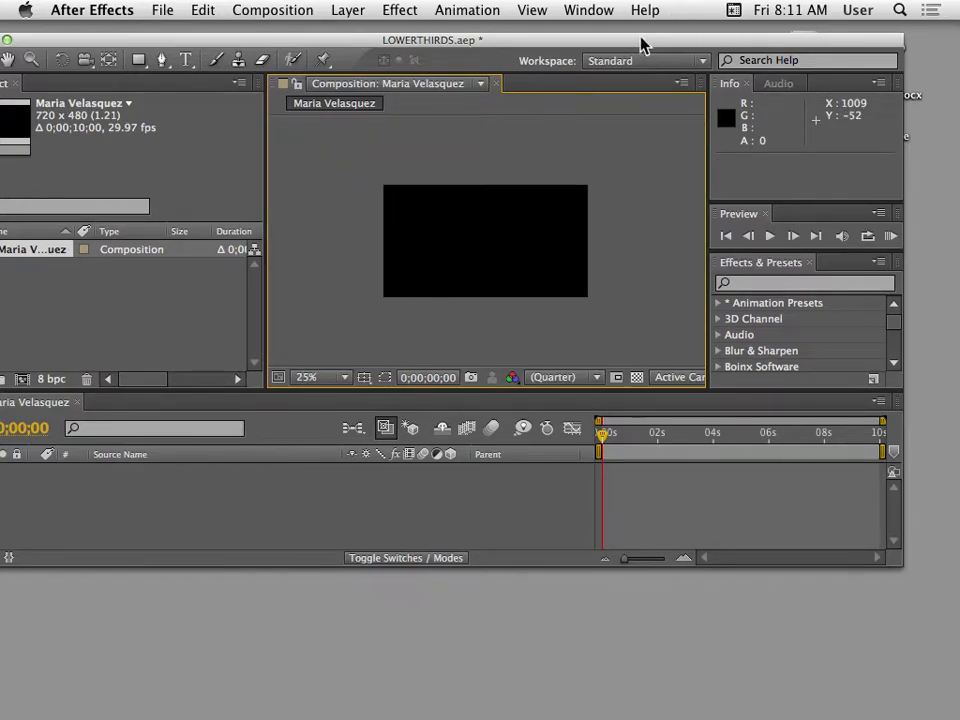
{"action": "left_click_drag", "start_coordinate": [638, 39], "coordinate": [683, 27]}
{"action": "left_click_drag", "start_coordinate": [751, 251], "coordinate": [913, 250]}
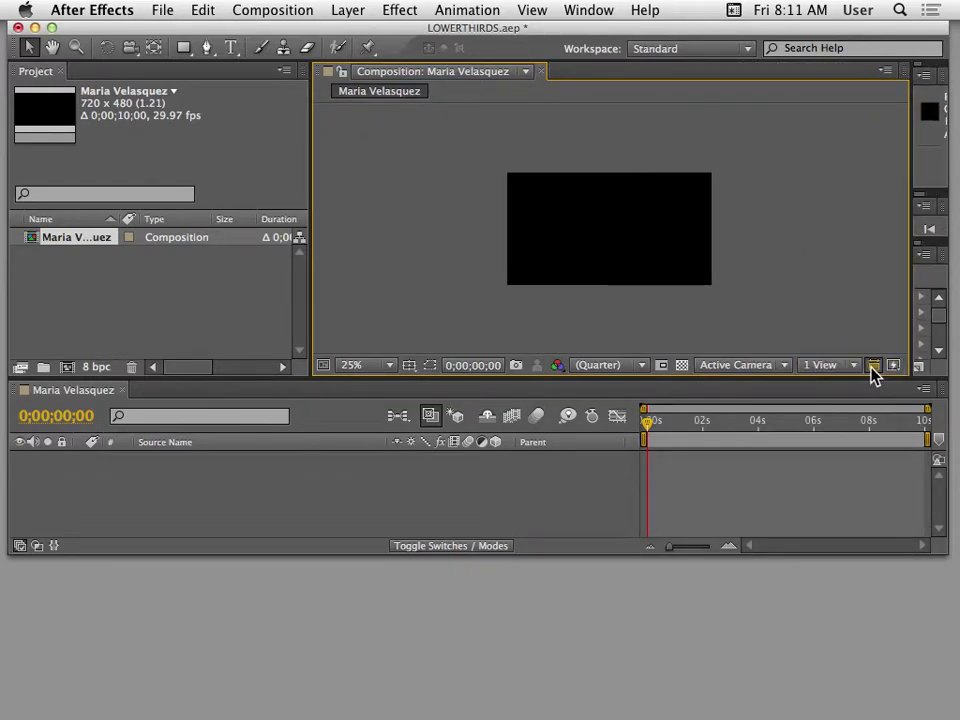
Try pixel aspect ratio correction on and off, and zoom the viewer to 50%.
{"action": "left_click", "coordinate": [871, 367]}
{"action": "left_click", "coordinate": [871, 367]}
{"action": "left_click", "coordinate": [871, 367]}
{"action": "left_click", "coordinate": [871, 367]}
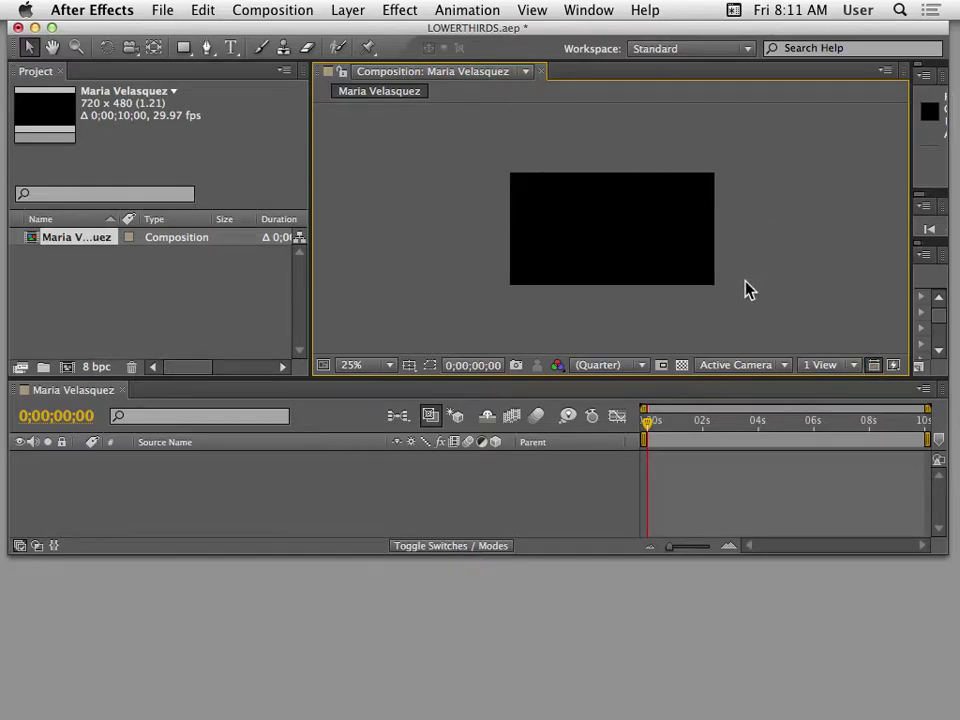
{"action": "left_click", "coordinate": [873, 366]}
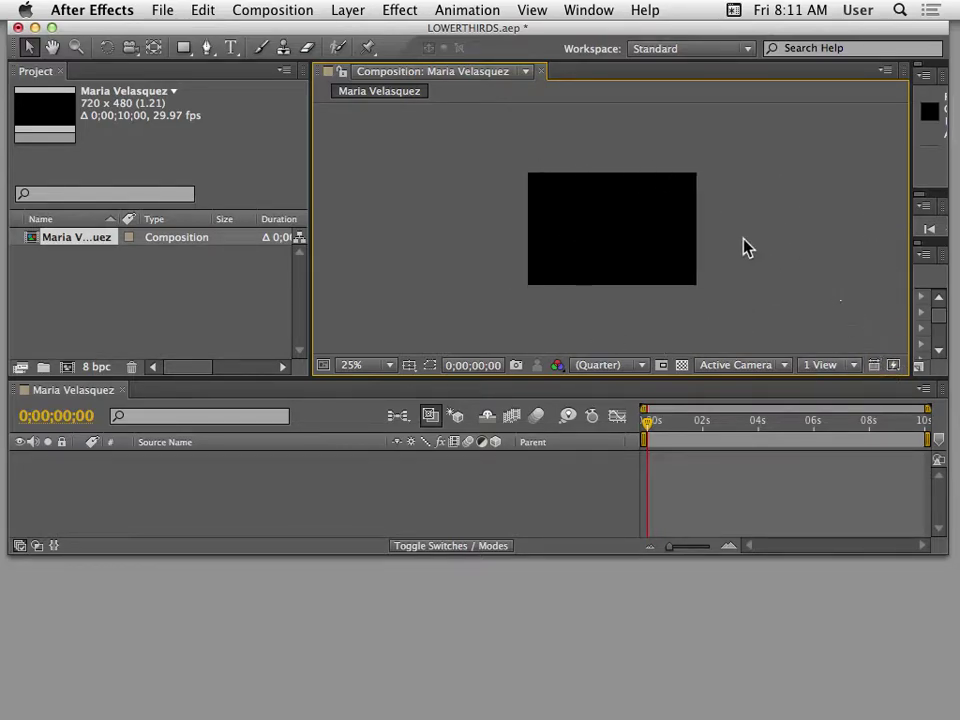
{"action": "left_click", "coordinate": [873, 366]}
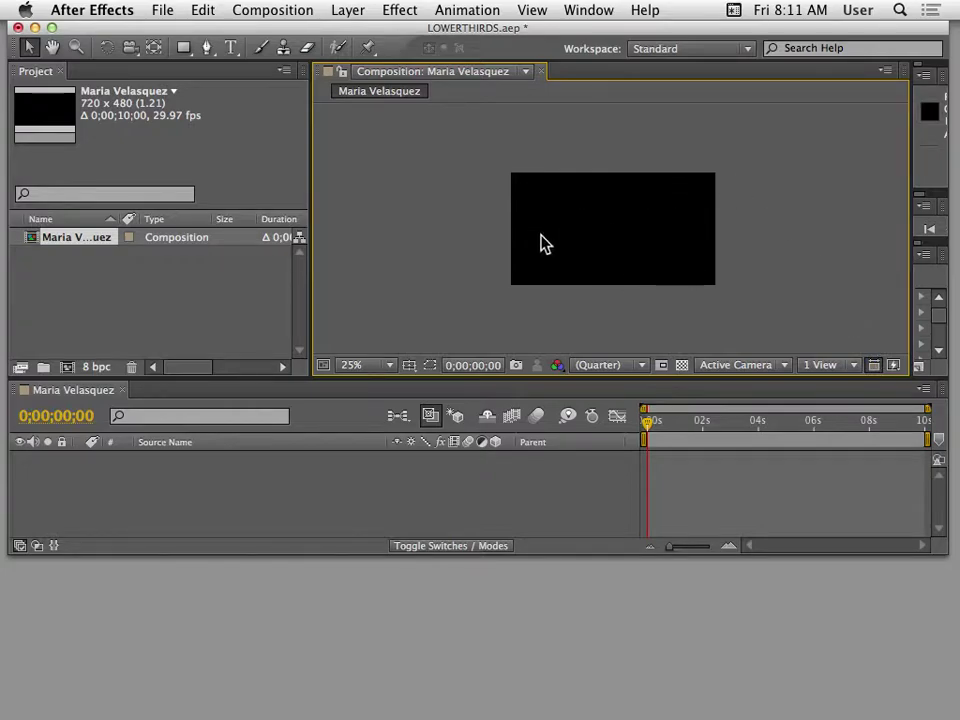
{"action": "key", "text": "period"}
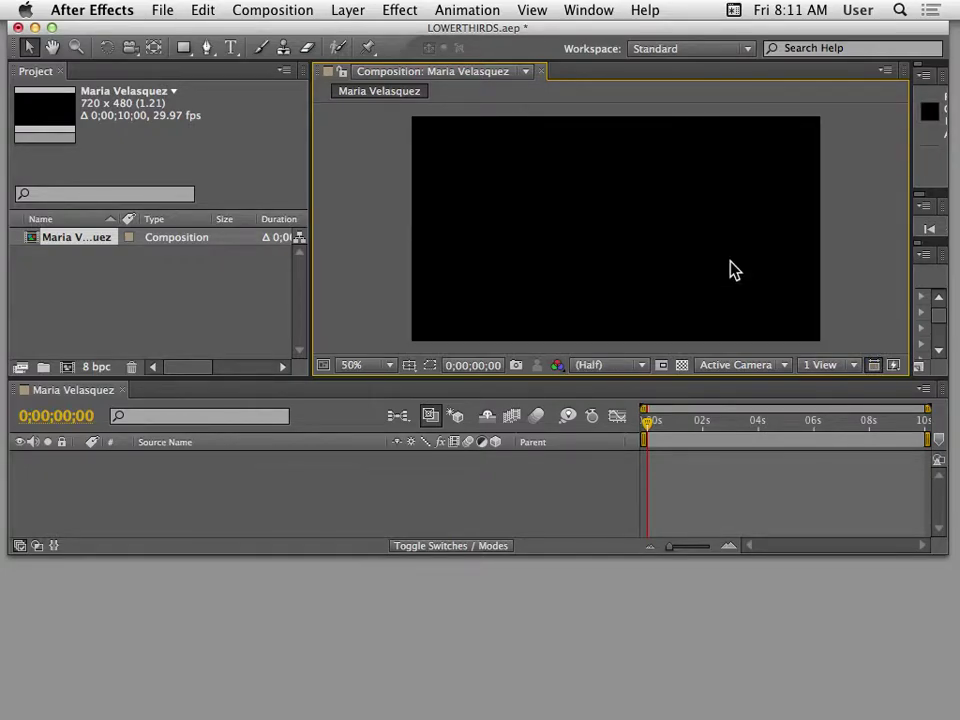
{"action": "left_click", "coordinate": [873, 366]}
{"action": "left_click", "coordinate": [873, 366]}
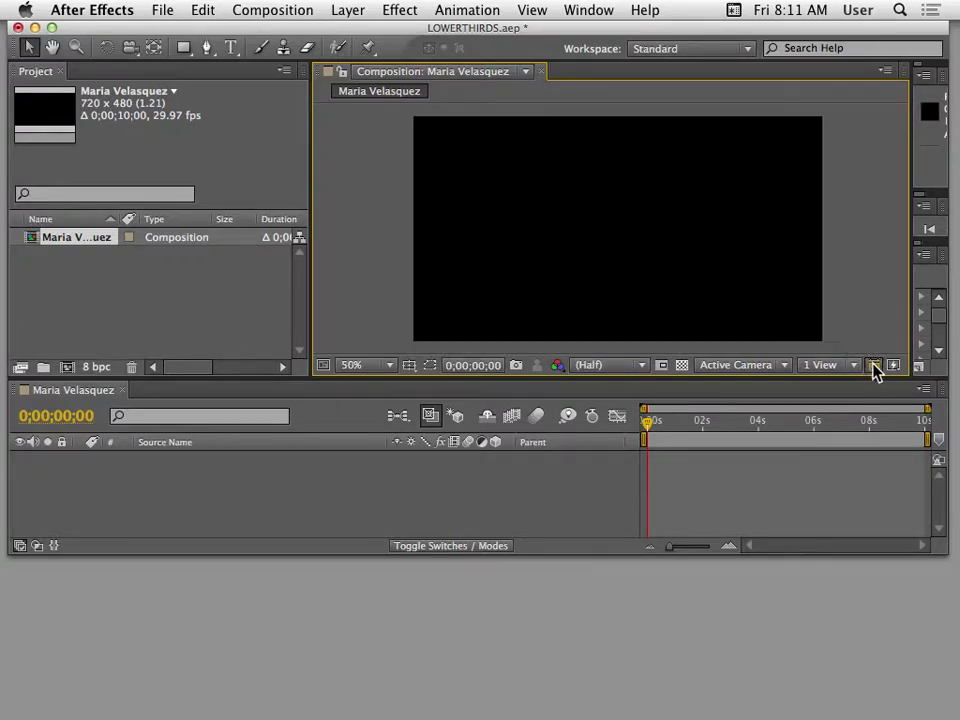
Enable the Title/Action Safe guides from the grid and guide options below the viewer.
{"action": "left_click", "coordinate": [409, 366]}
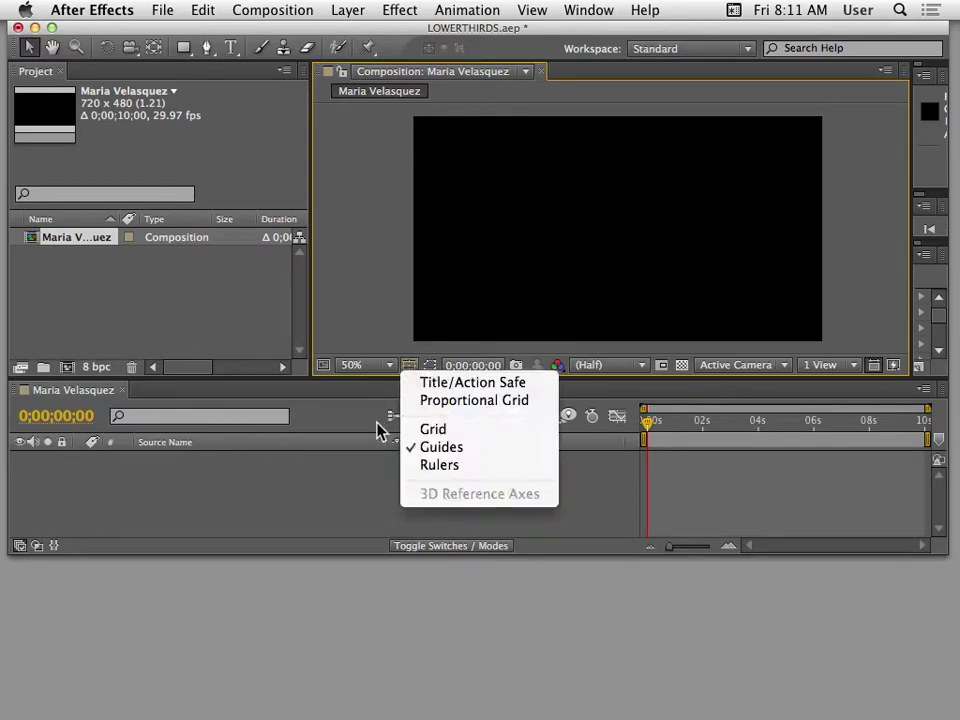
{"action": "left_click", "coordinate": [472, 386]}
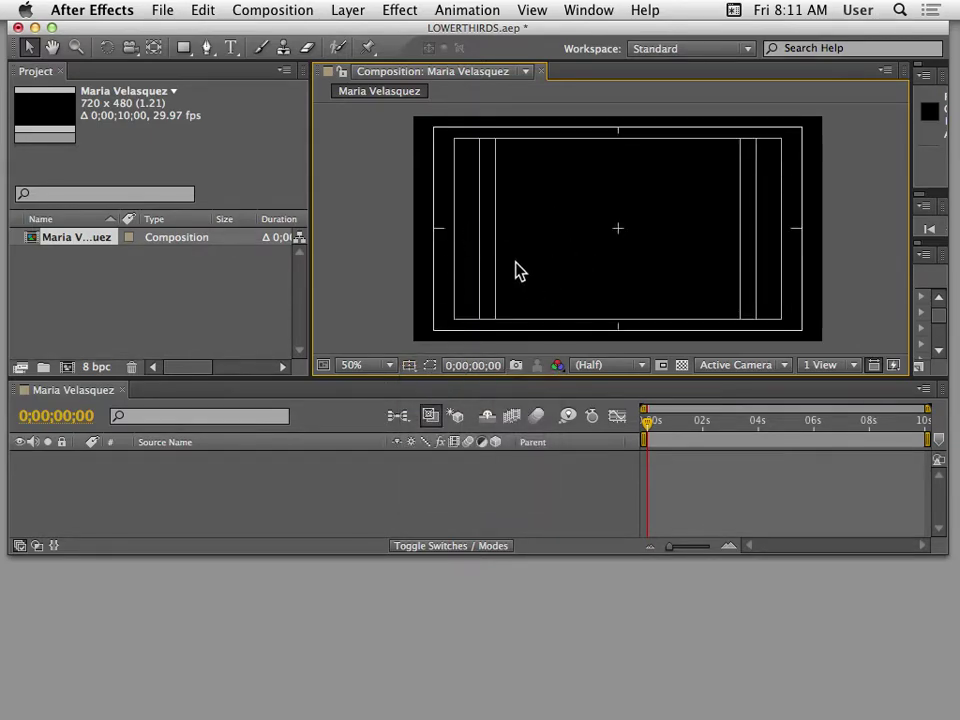
{"action": "left_click_drag", "start_coordinate": [520, 25], "coordinate": [622, 20]}
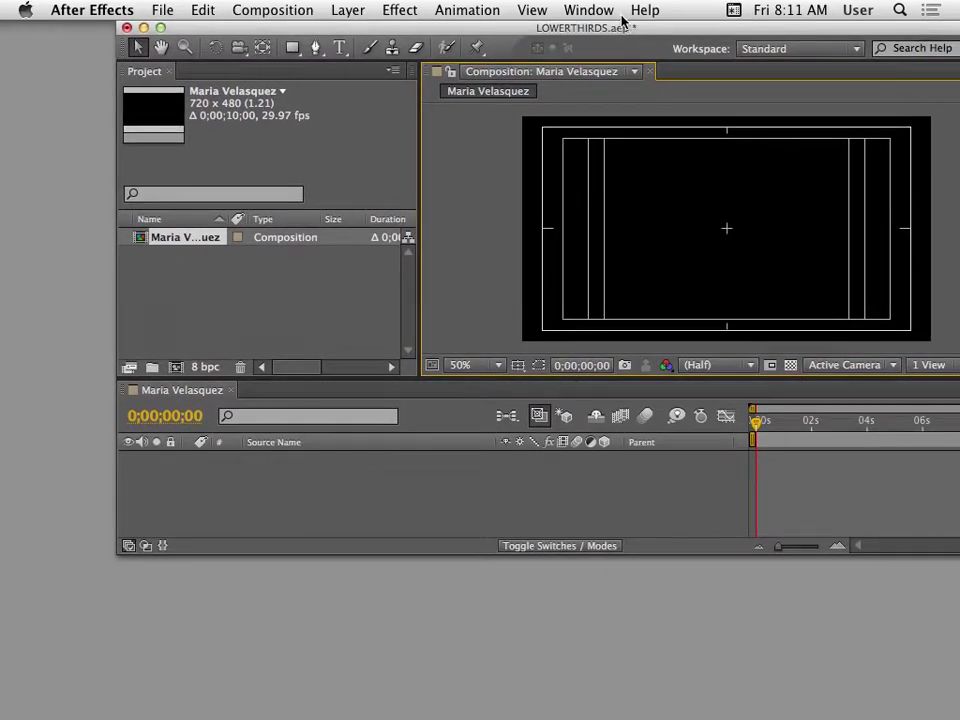
{"action": "left_click_drag", "start_coordinate": [536, 22], "coordinate": [446, 49]}
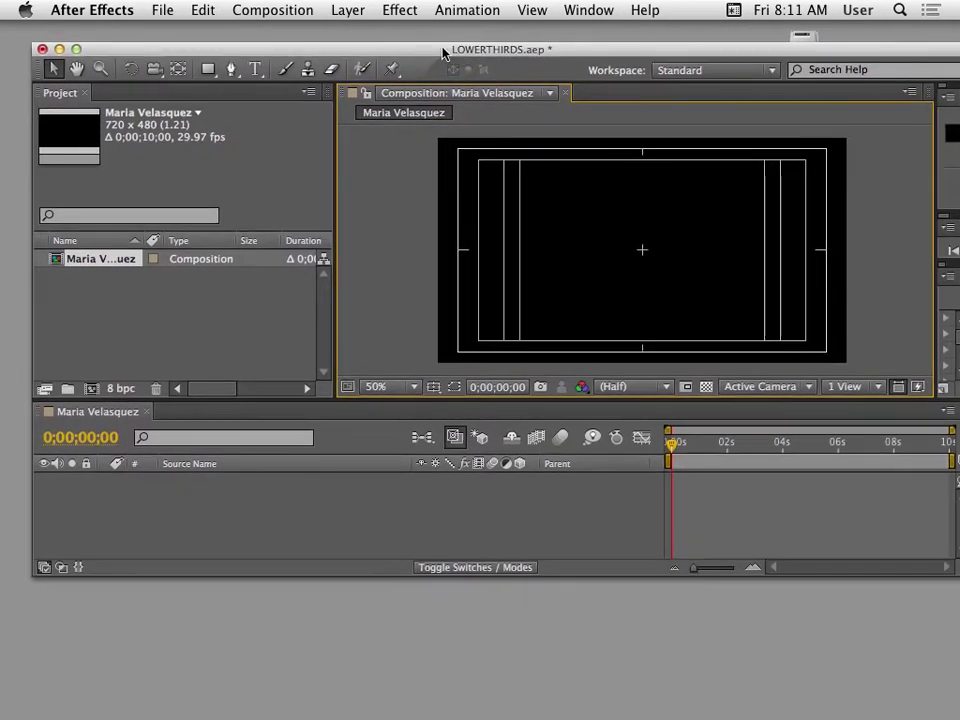
Type a two-line text layer in the lower-left: the person's name over 'CTE - Computers'.
{"action": "left_click", "coordinate": [255, 69]}
{"action": "left_click", "coordinate": [491, 324]}
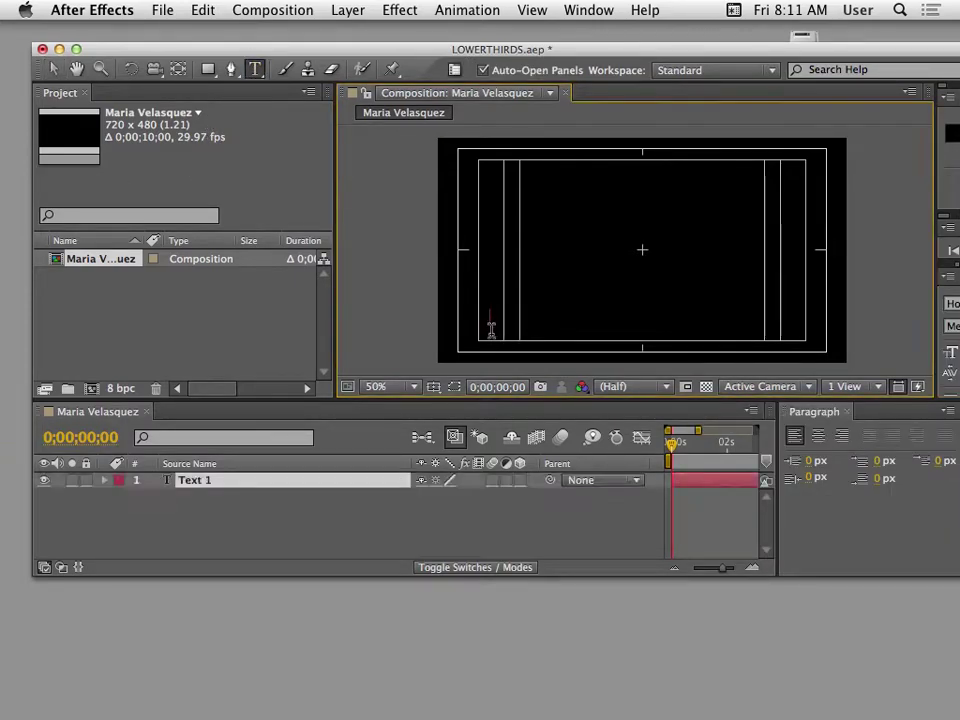
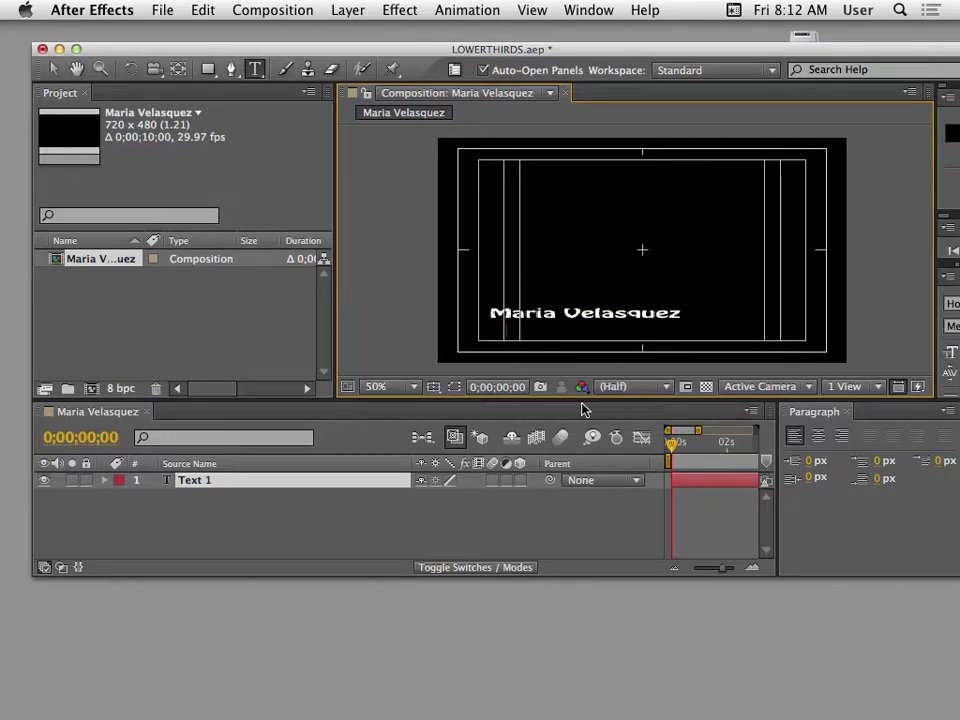
{"action": "key", "text": "Return"}
{"action": "type", "text": "CTE - Computers"}
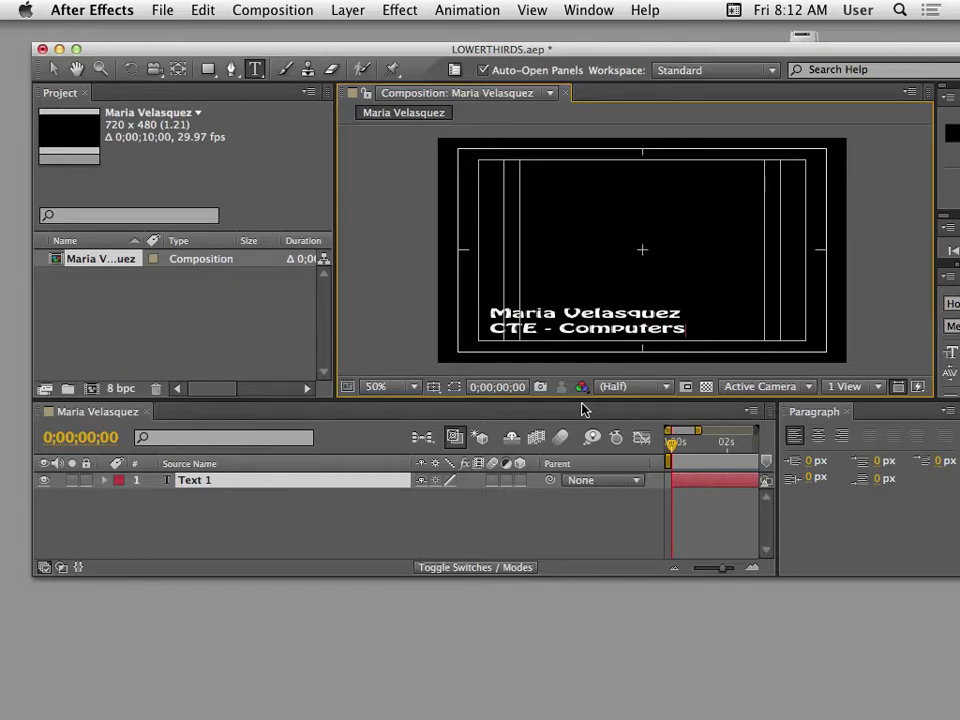
{"action": "key", "text": "KP_Enter"}
Return to the Selection tool and narrow the project panel to widen the viewer.
{"action": "left_click_drag", "start_coordinate": [527, 52], "coordinate": [401, 77]}
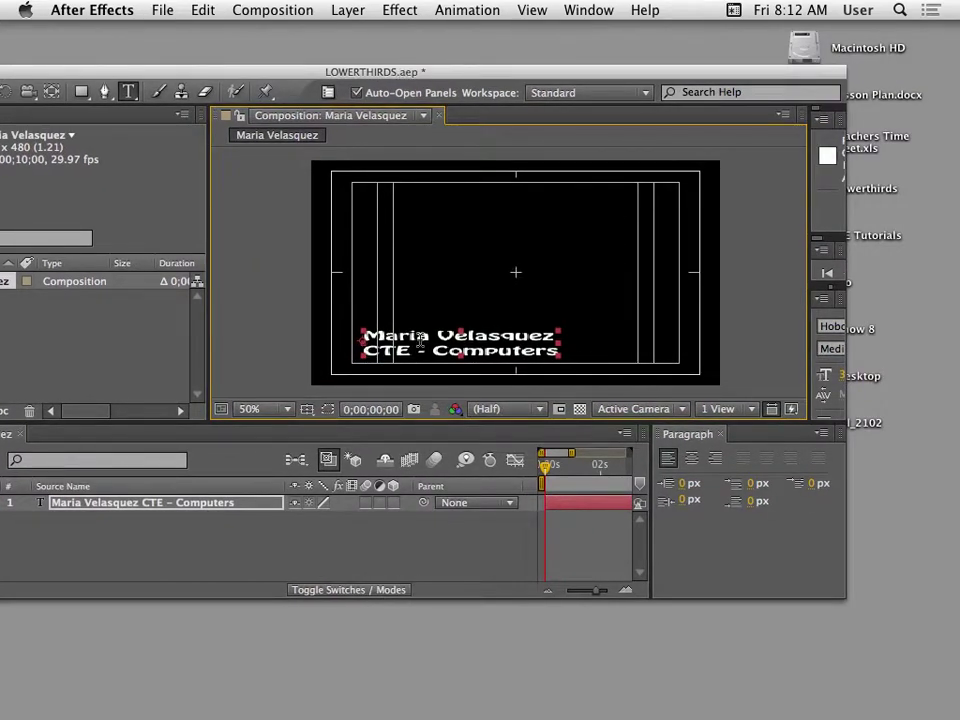
{"action": "left_click_drag", "start_coordinate": [316, 73], "coordinate": [674, 78]}
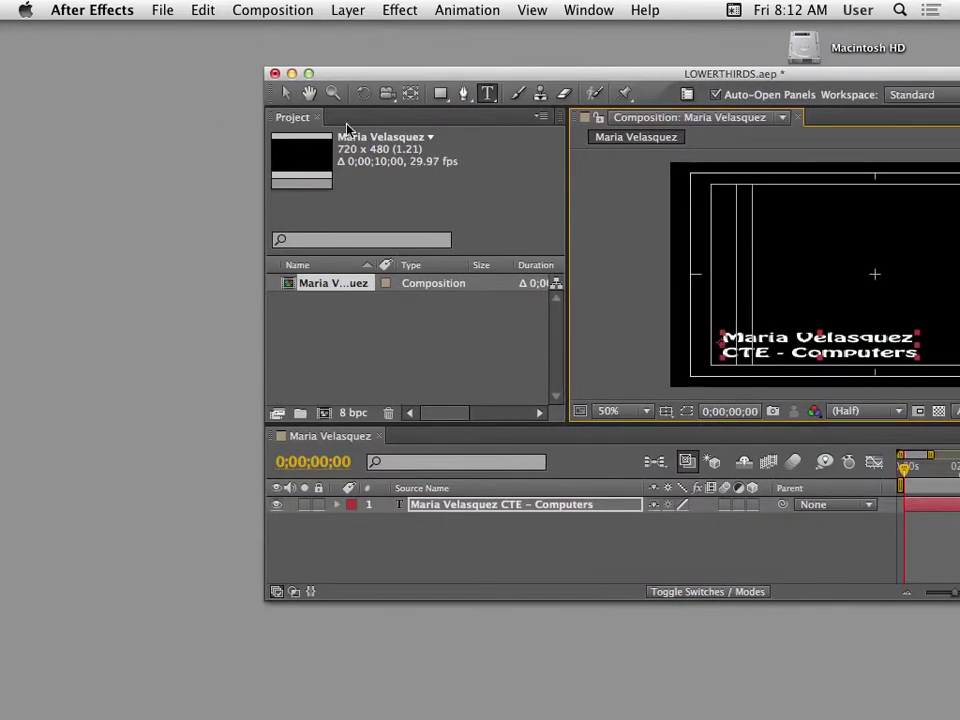
{"action": "left_click", "coordinate": [286, 94]}
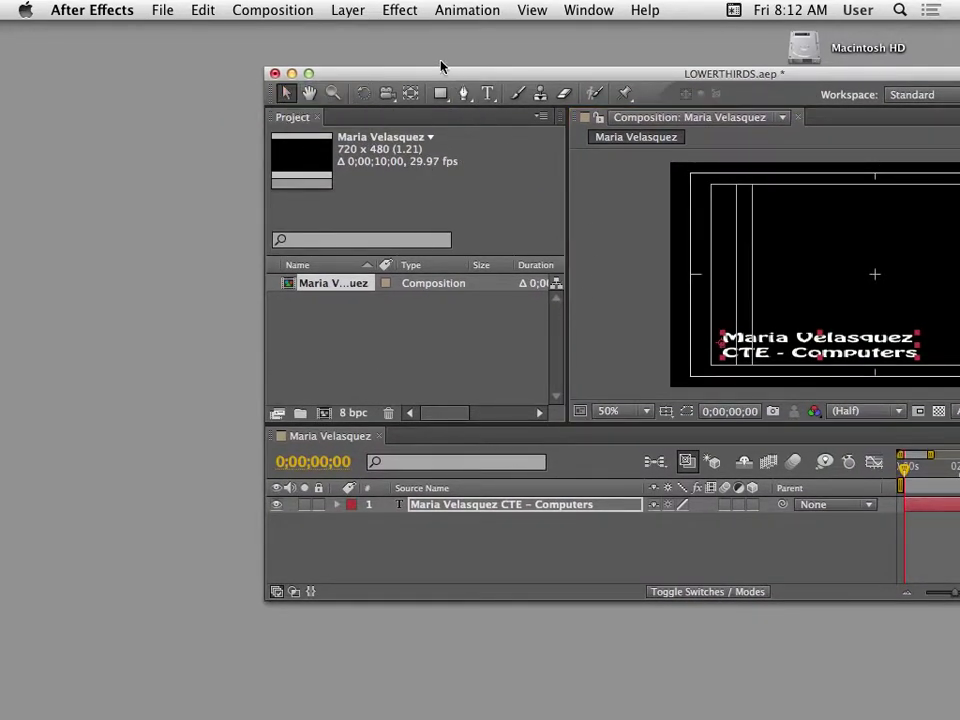
{"action": "left_click_drag", "start_coordinate": [450, 75], "coordinate": [213, 57]}
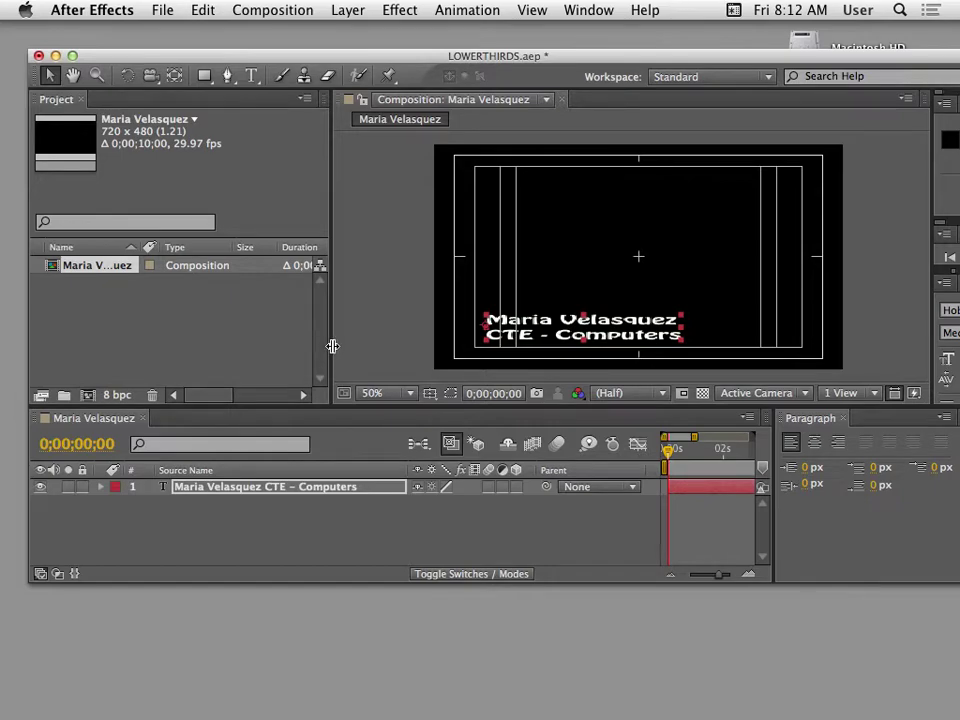
{"action": "left_click_drag", "start_coordinate": [331, 346], "coordinate": [212, 349]}
{"action": "left_click_drag", "start_coordinate": [490, 75], "coordinate": [307, 94]}
Show the Character settings and enlarge the name line to 45 px.
{"action": "left_click_drag", "start_coordinate": [752, 368], "coordinate": [594, 369]}
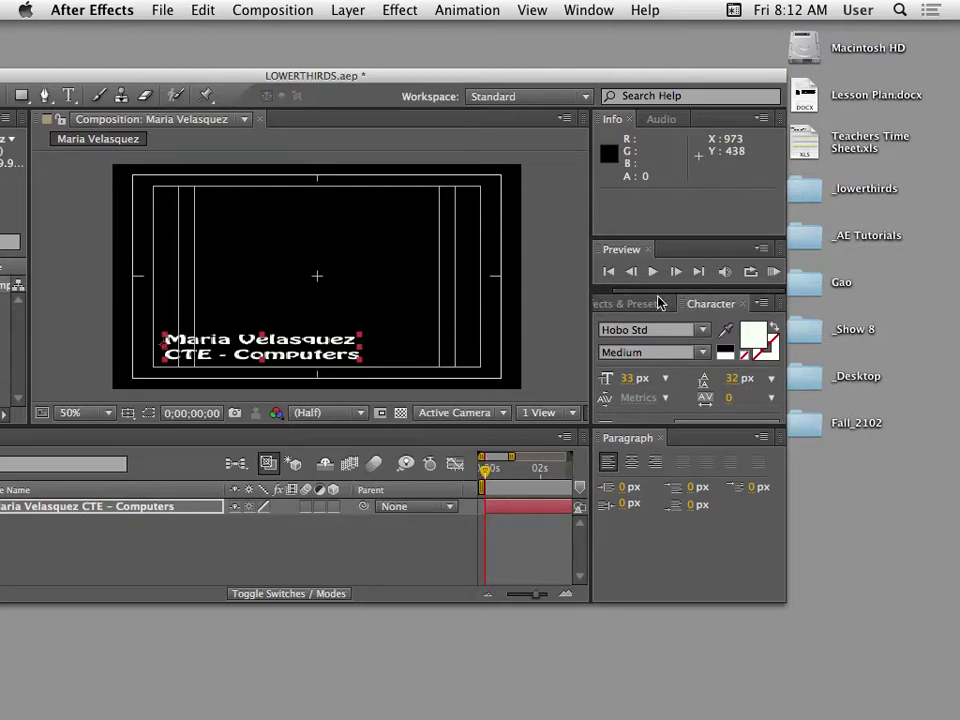
{"action": "left_click", "coordinate": [595, 10]}
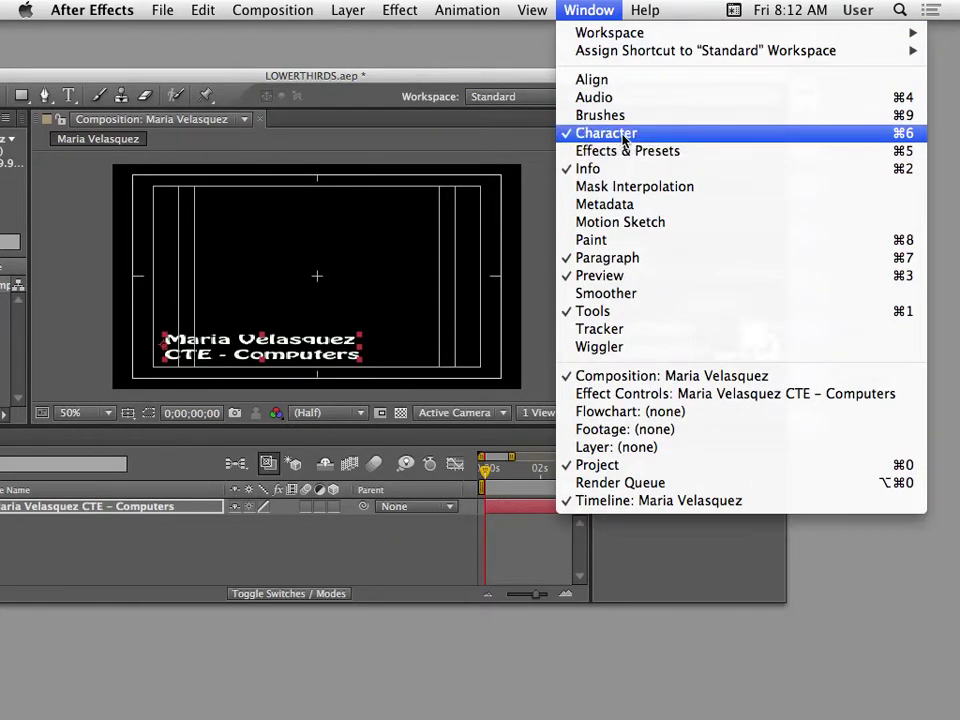
{"action": "left_click_drag", "start_coordinate": [246, 79], "coordinate": [317, 50]}
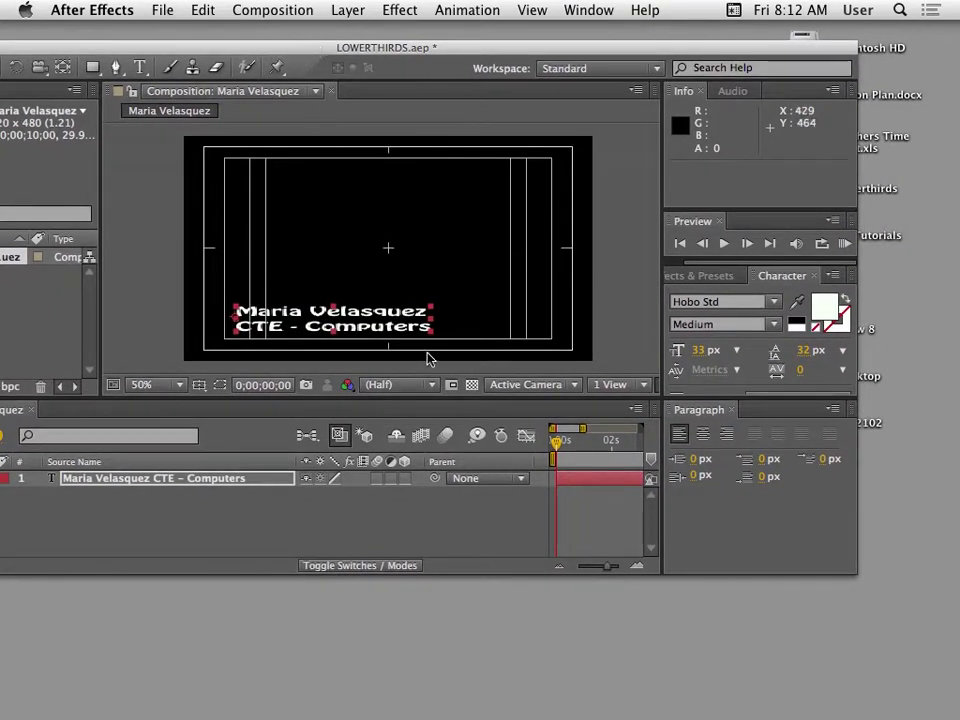
{"action": "left_click", "coordinate": [288, 318]}
{"action": "double_click", "coordinate": [288, 318]}
{"action": "left_click_drag", "start_coordinate": [433, 311], "coordinate": [231, 309]}
{"action": "left_click", "coordinate": [428, 311]}
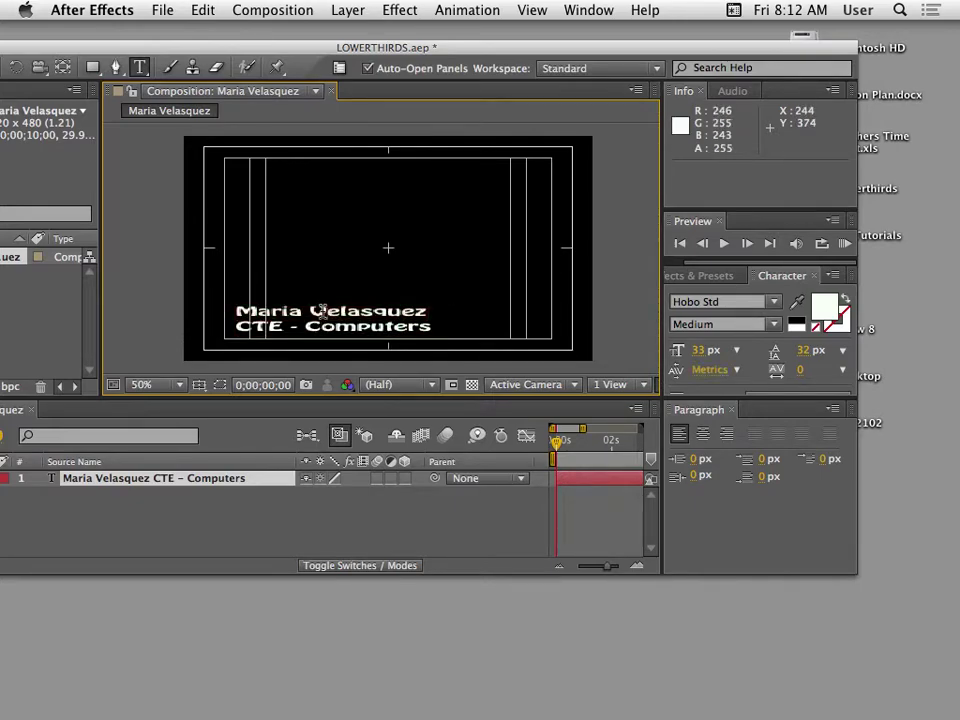
{"action": "left_click_drag", "start_coordinate": [428, 311], "coordinate": [214, 306]}
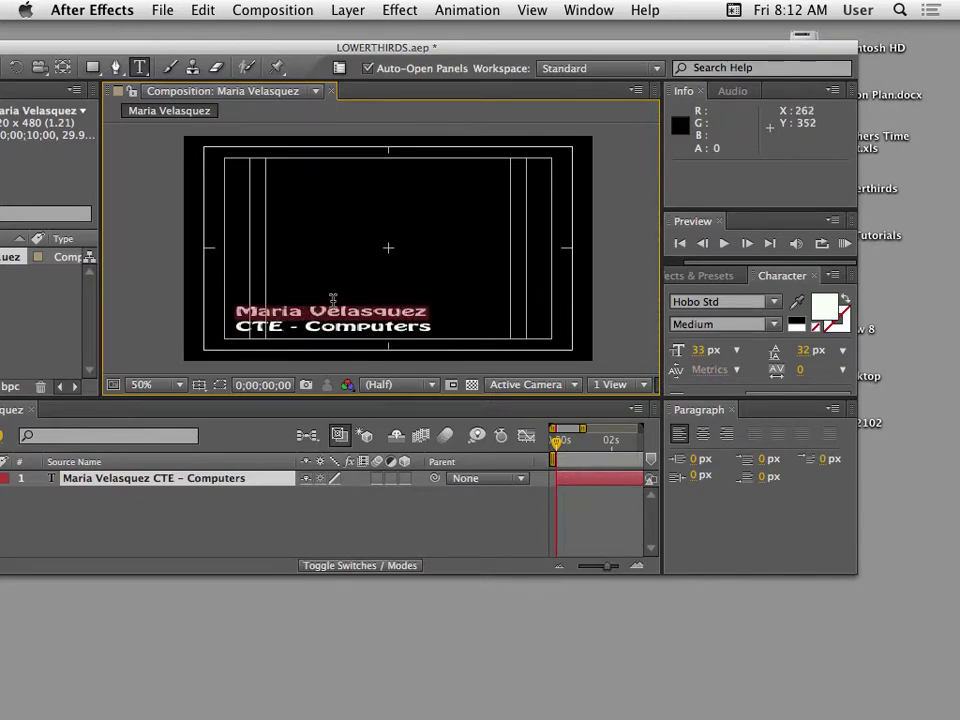
{"action": "left_click_drag", "start_coordinate": [701, 360], "coordinate": [717, 360]}
Change the name line's font to Junegull and reduce its size slightly.
{"action": "left_click_drag", "start_coordinate": [734, 298], "coordinate": [672, 302]}
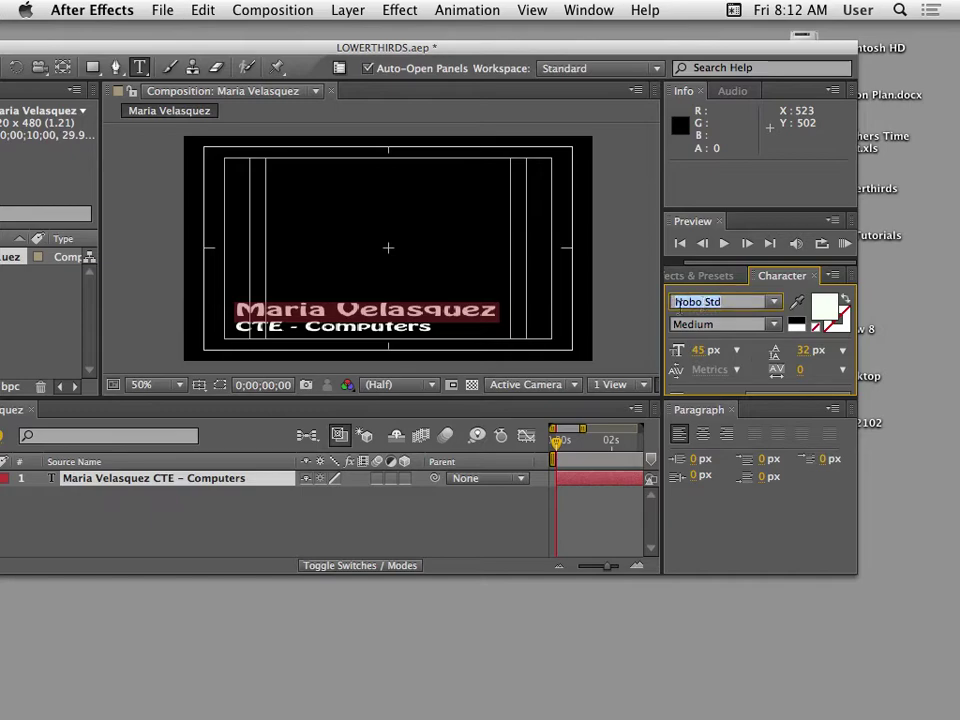
{"action": "key", "text": "Down"}
{"action": "key", "text": "Down"}
{"action": "key", "text": "Down"}
{"action": "key", "text": "Down"}
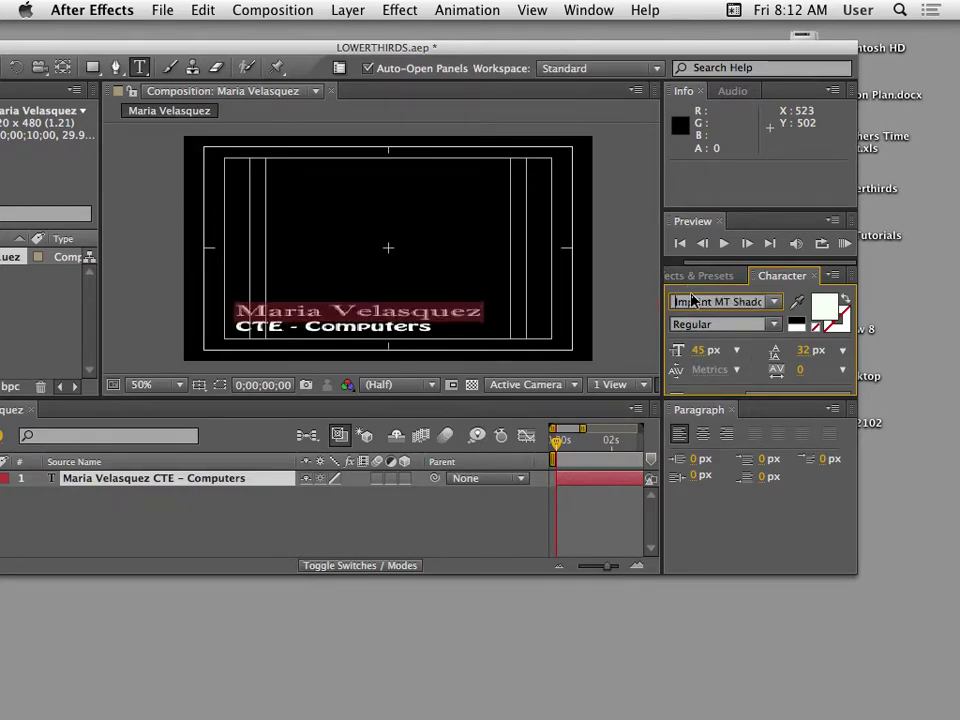
{"action": "key", "text": "Down"}
{"action": "key", "text": "Down"}
{"action": "key", "text": "Down"}
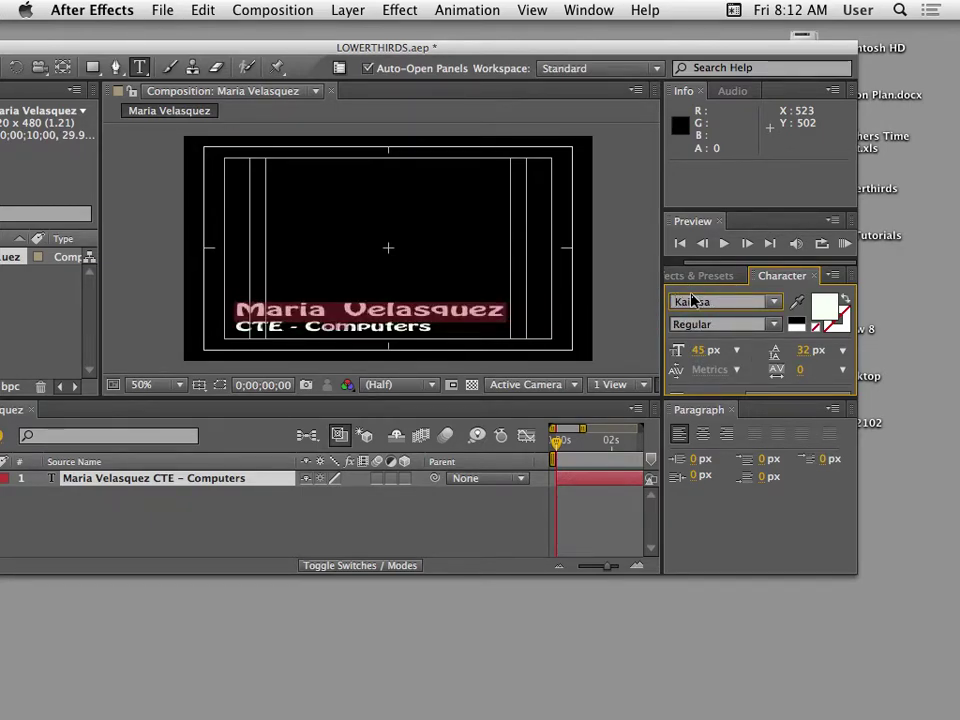
{"action": "key", "text": "Up"}
{"action": "key", "text": "Up"}
{"action": "key", "text": "Up"}
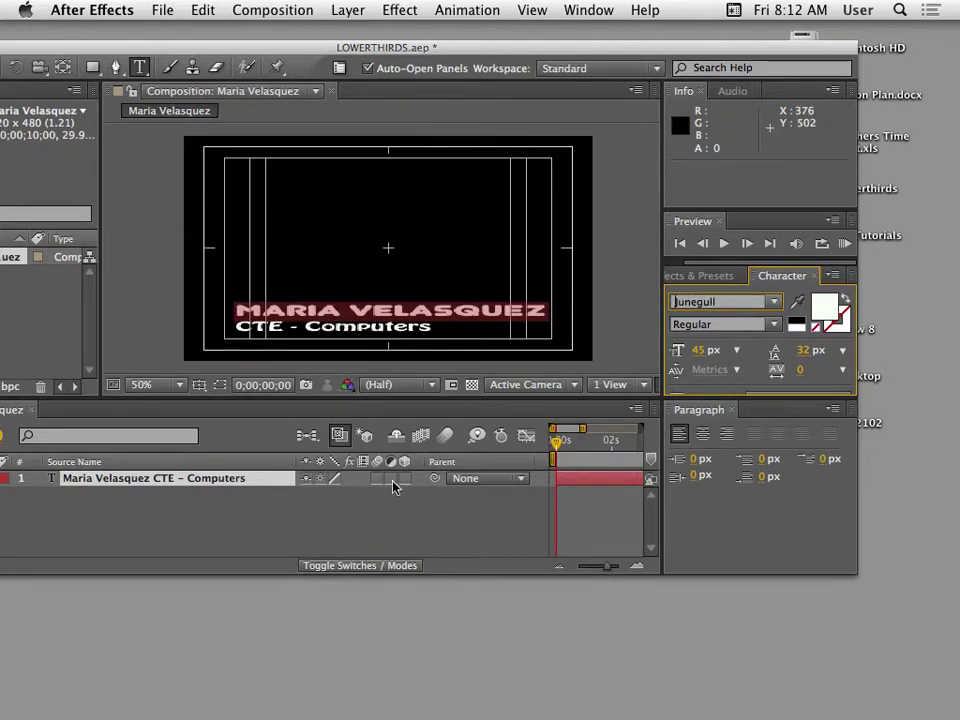
{"action": "left_click_drag", "start_coordinate": [704, 356], "coordinate": [698, 360]}
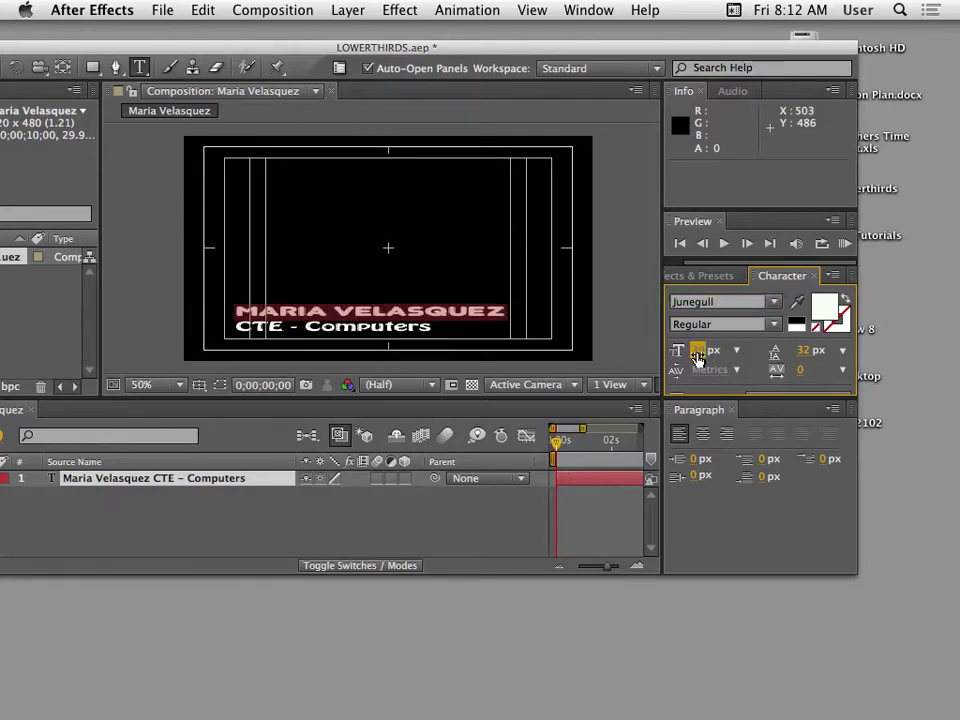
Shrink the 'CTE - Computers' line to 21 px.
{"action": "left_click", "coordinate": [410, 333]}
{"action": "left_click_drag", "start_coordinate": [430, 327], "coordinate": [235, 327]}
{"action": "left_click_drag", "start_coordinate": [706, 356], "coordinate": [694, 350]}
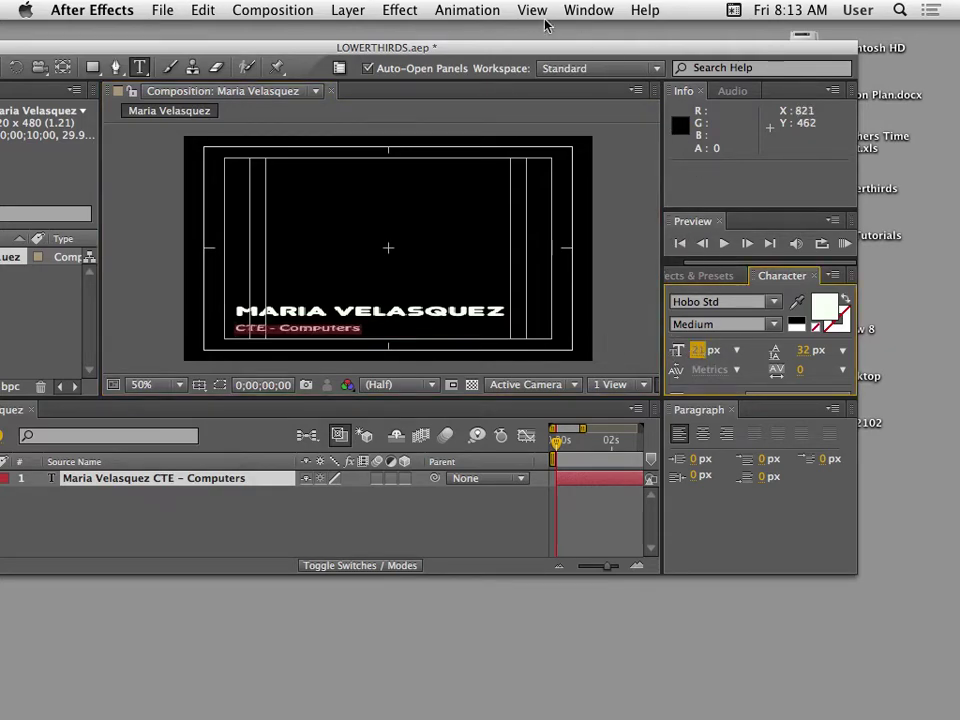
{"action": "left_click_drag", "start_coordinate": [509, 43], "coordinate": [621, 54]}
Turn off the Title/Action Safe guides in the viewer.
{"action": "left_click", "coordinate": [47, 78]}
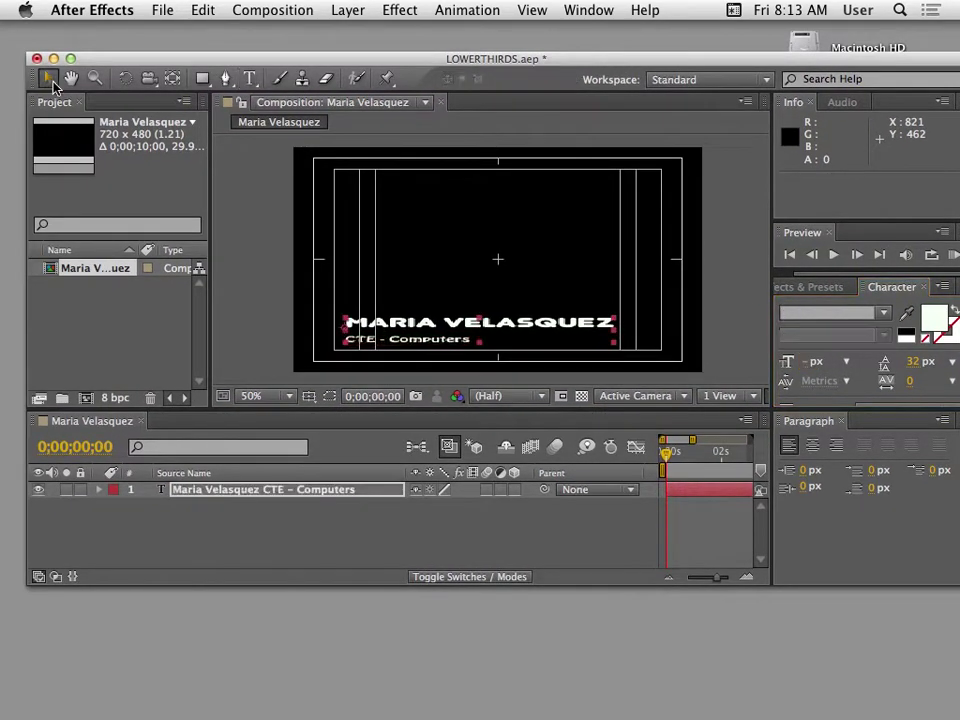
{"action": "left_click", "coordinate": [434, 272]}
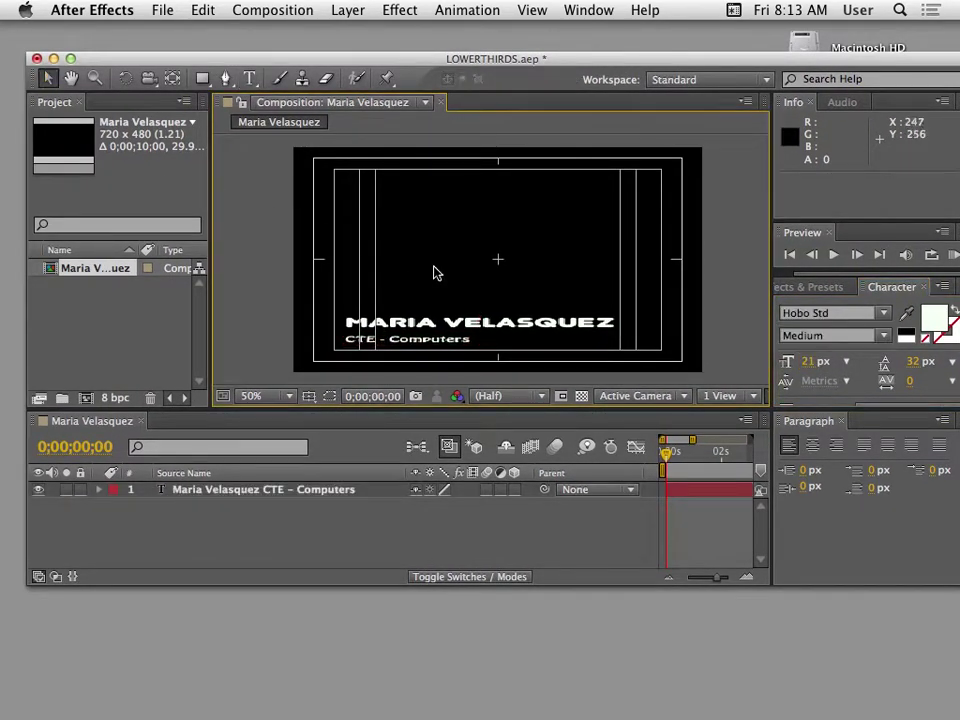
{"action": "left_click", "coordinate": [309, 396]}
{"action": "left_click", "coordinate": [343, 416]}
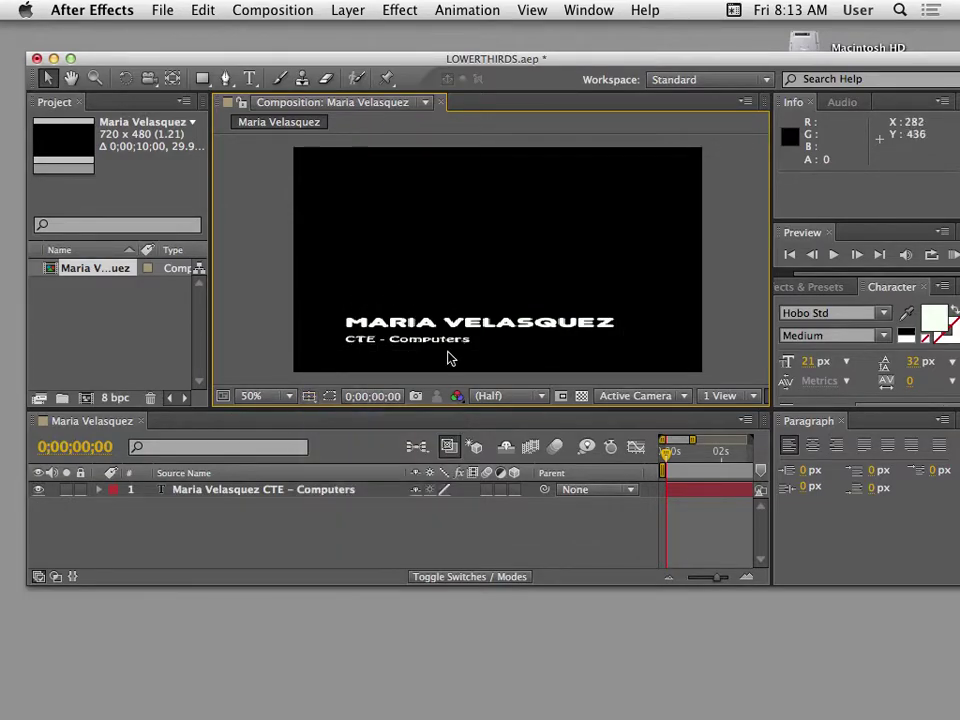
Give the 'CTE - Computers' line a bright green fill colour (4BDA19).
{"action": "left_click_drag", "start_coordinate": [452, 66], "coordinate": [405, 52]}
{"action": "double_click", "coordinate": [383, 315]}
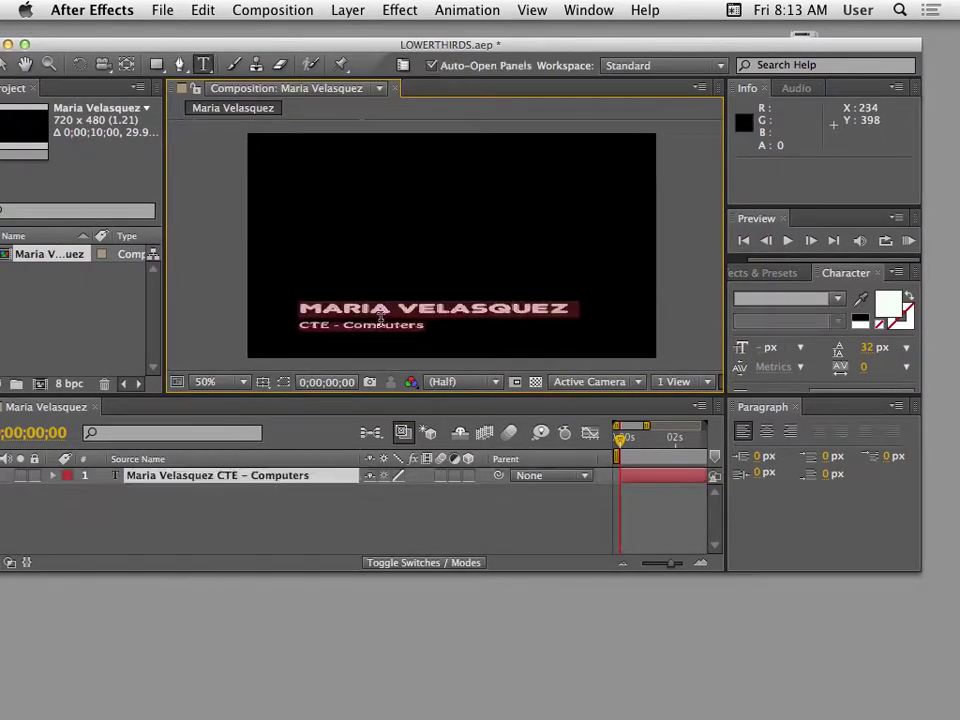
{"action": "left_click_drag", "start_coordinate": [429, 328], "coordinate": [305, 332]}
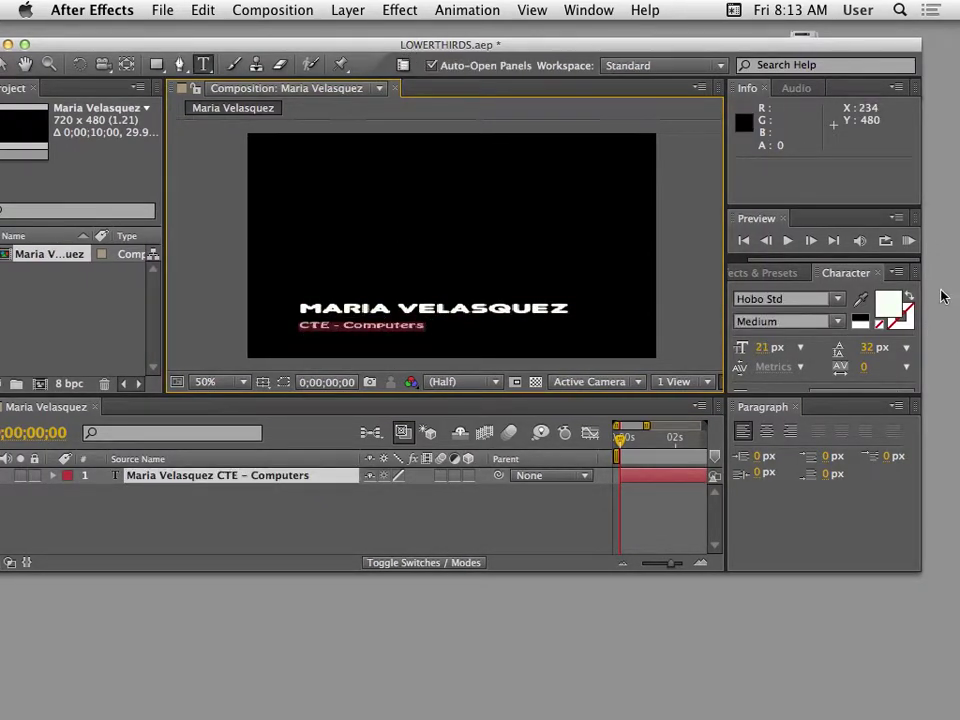
{"action": "left_click", "coordinate": [888, 305]}
{"action": "left_click_drag", "start_coordinate": [582, 296], "coordinate": [702, 307]}
{"action": "left_click", "coordinate": [662, 358]}
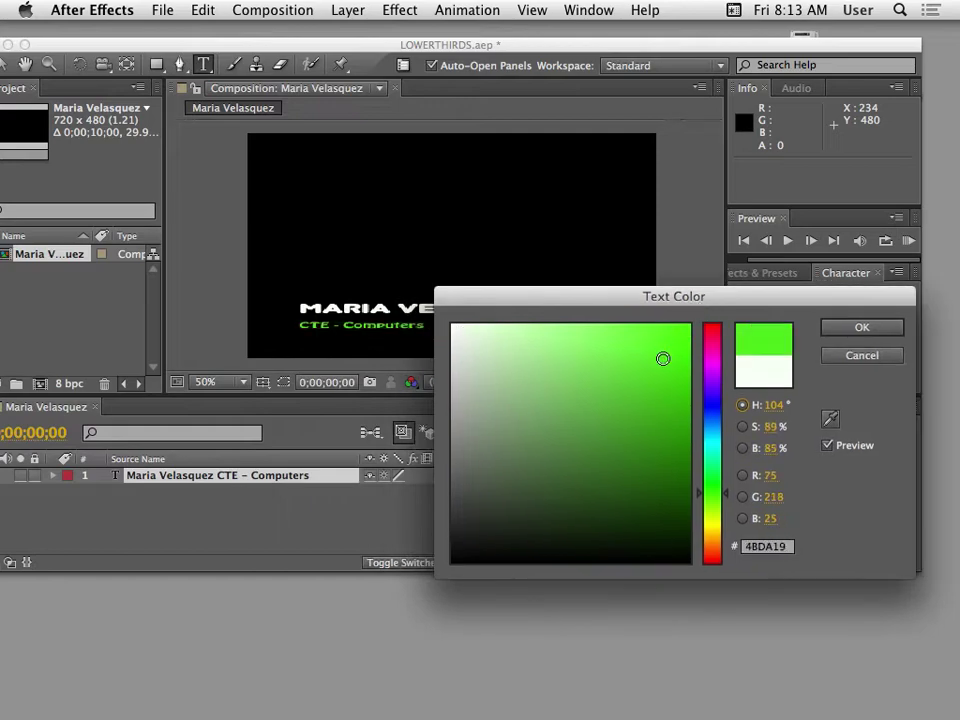
{"action": "left_click", "coordinate": [872, 324]}
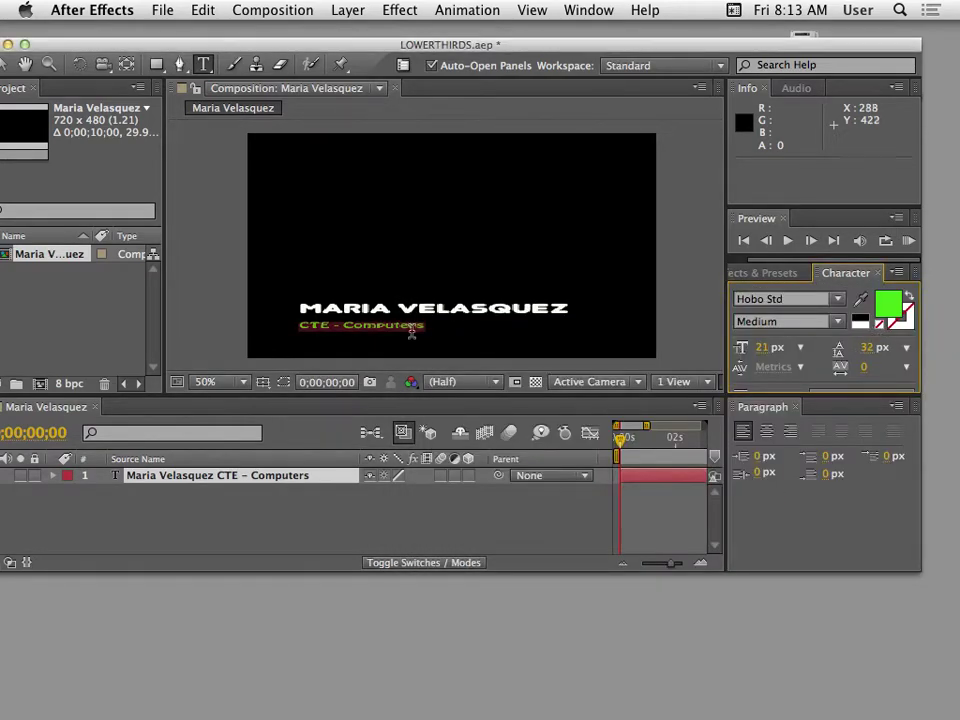
Set the subtitle's stroke colour to white.
{"action": "left_click_drag", "start_coordinate": [555, 38], "coordinate": [606, 36]}
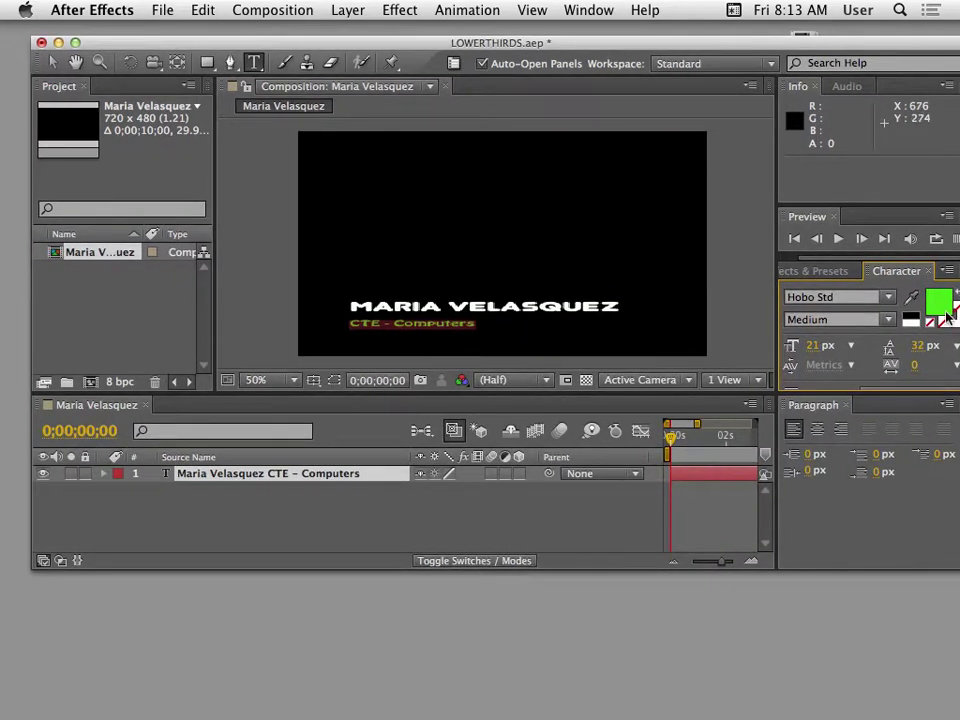
{"action": "left_click_drag", "start_coordinate": [714, 43], "coordinate": [508, 130]}
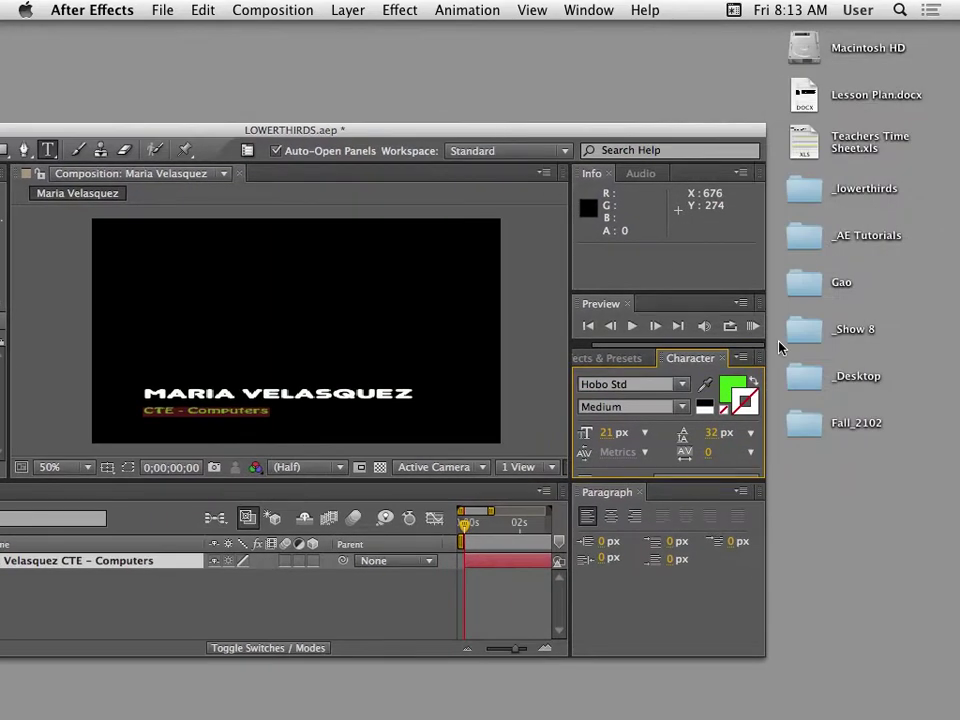
{"action": "left_click", "coordinate": [751, 410]}
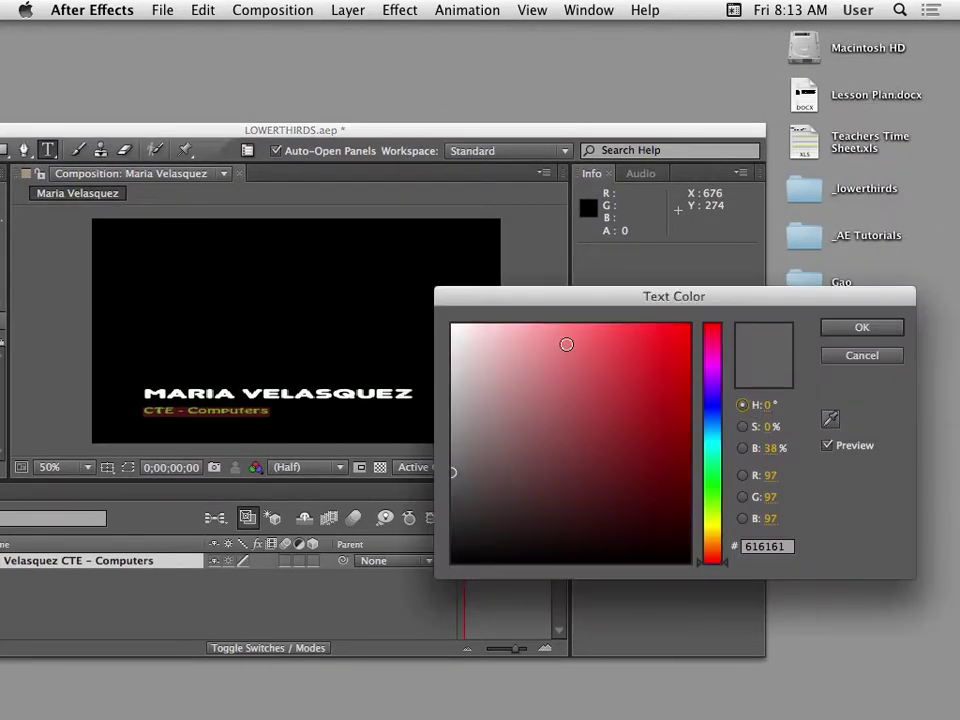
{"action": "left_click_drag", "start_coordinate": [566, 343], "coordinate": [379, 296]}
{"action": "left_click", "coordinate": [855, 327]}
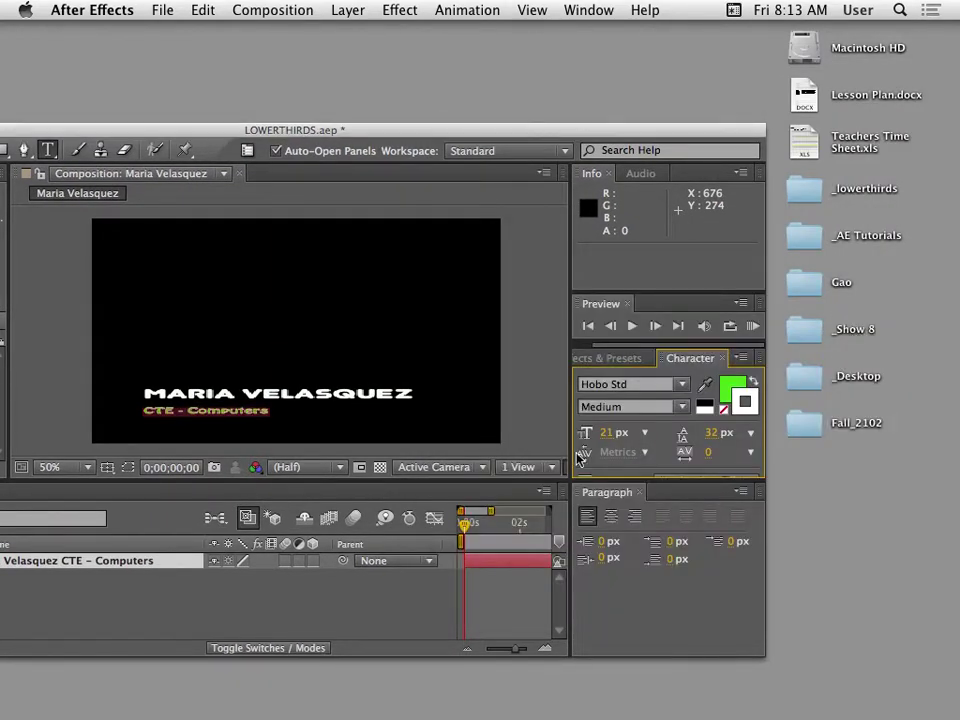
Set the subtitle to 27 px with a 2 px stroke, using Fill Over Stroke.
{"action": "left_click_drag", "start_coordinate": [600, 440], "coordinate": [617, 437]}
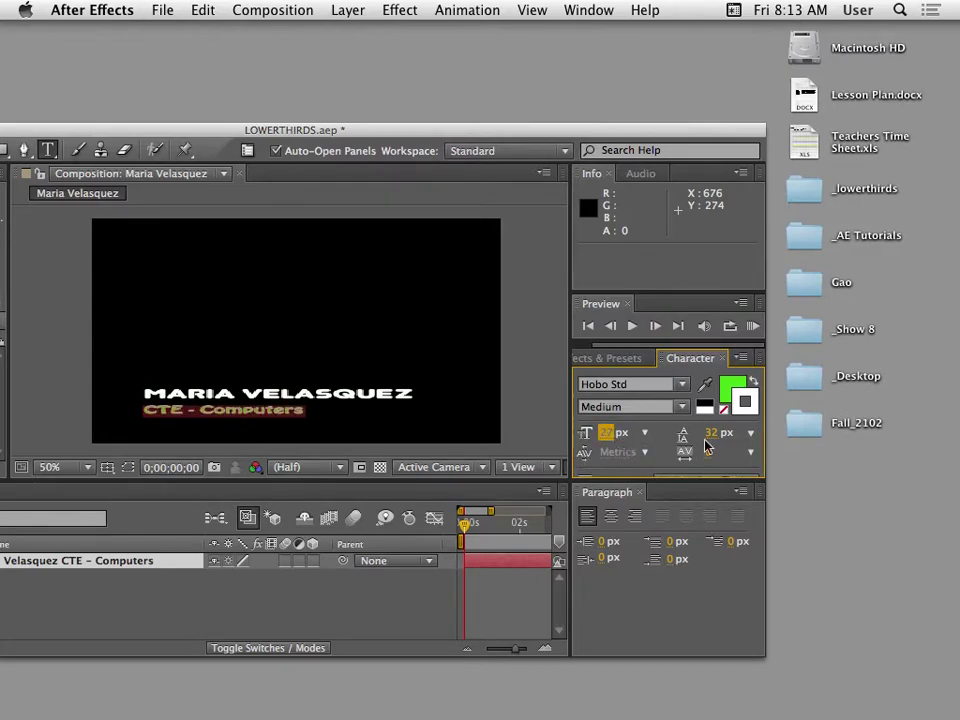
{"action": "left_click_drag", "start_coordinate": [671, 481], "coordinate": [661, 588]}
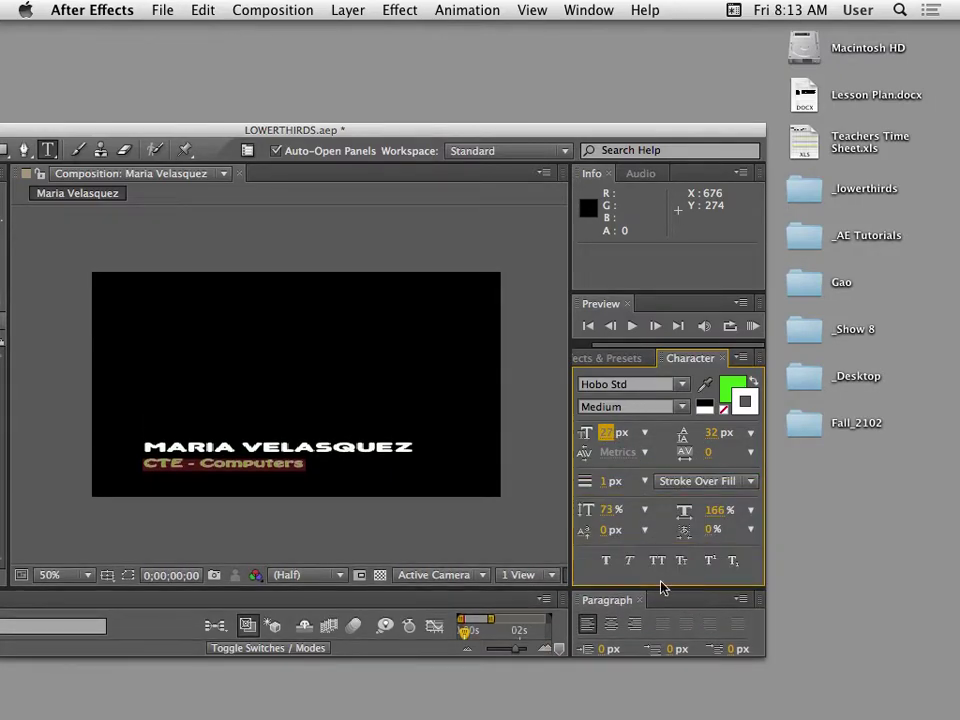
{"action": "left_click", "coordinate": [605, 484]}
{"action": "left_click", "coordinate": [703, 482]}
{"action": "left_click", "coordinate": [704, 500]}
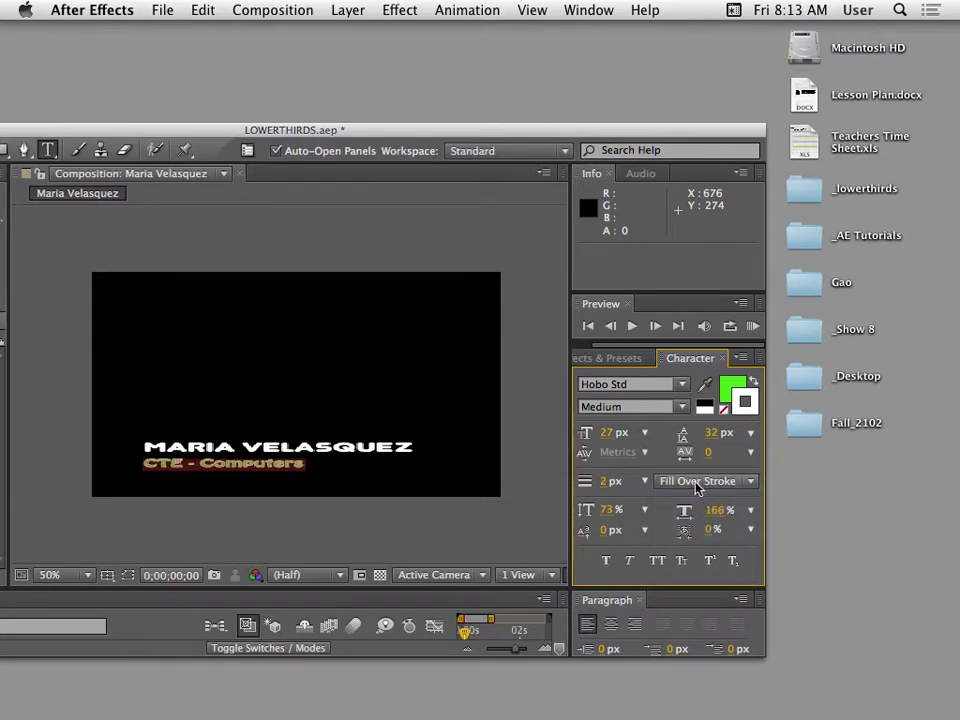
{"action": "left_click", "coordinate": [697, 483]}
{"action": "left_click", "coordinate": [690, 517]}
{"action": "left_click", "coordinate": [694, 483]}
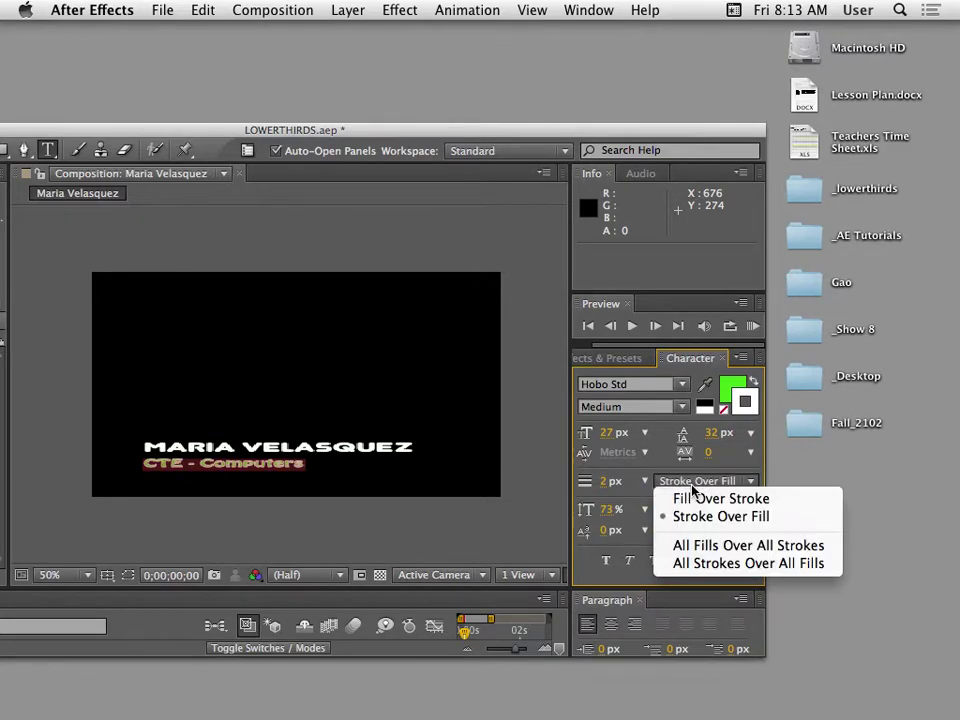
{"action": "left_click", "coordinate": [692, 515]}
{"action": "left_click", "coordinate": [697, 482]}
{"action": "left_click", "coordinate": [697, 499]}
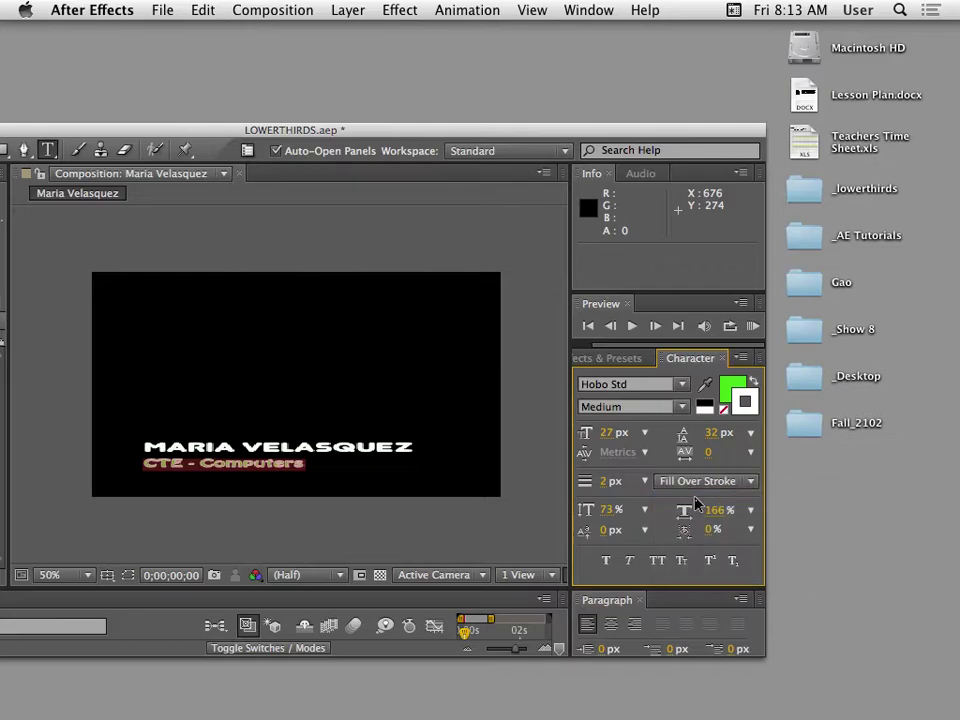
Commit the text edits, save the project with Cmd+S, and select the title text layer.
{"action": "left_click_drag", "start_coordinate": [313, 128], "coordinate": [461, 72]}
{"action": "key", "text": "KP_Enter"}
{"action": "key", "text": "super+s"}
{"action": "left_click", "coordinate": [58, 98]}
{"action": "left_click_drag", "start_coordinate": [161, 77], "coordinate": [111, 51]}
{"action": "left_click", "coordinate": [320, 306]}
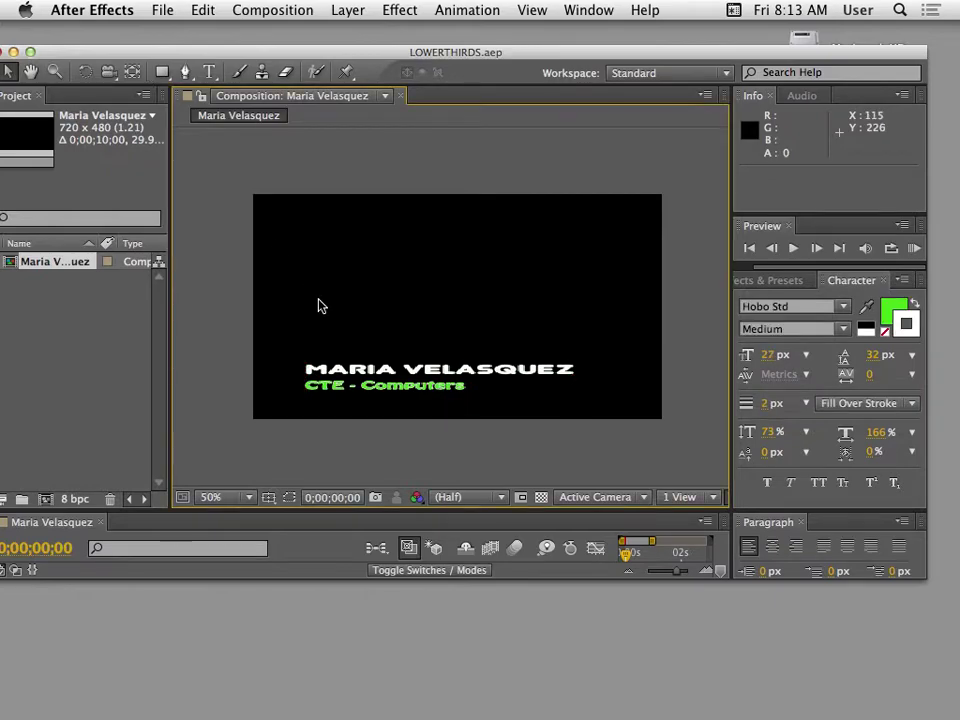
{"action": "left_click", "coordinate": [570, 385]}
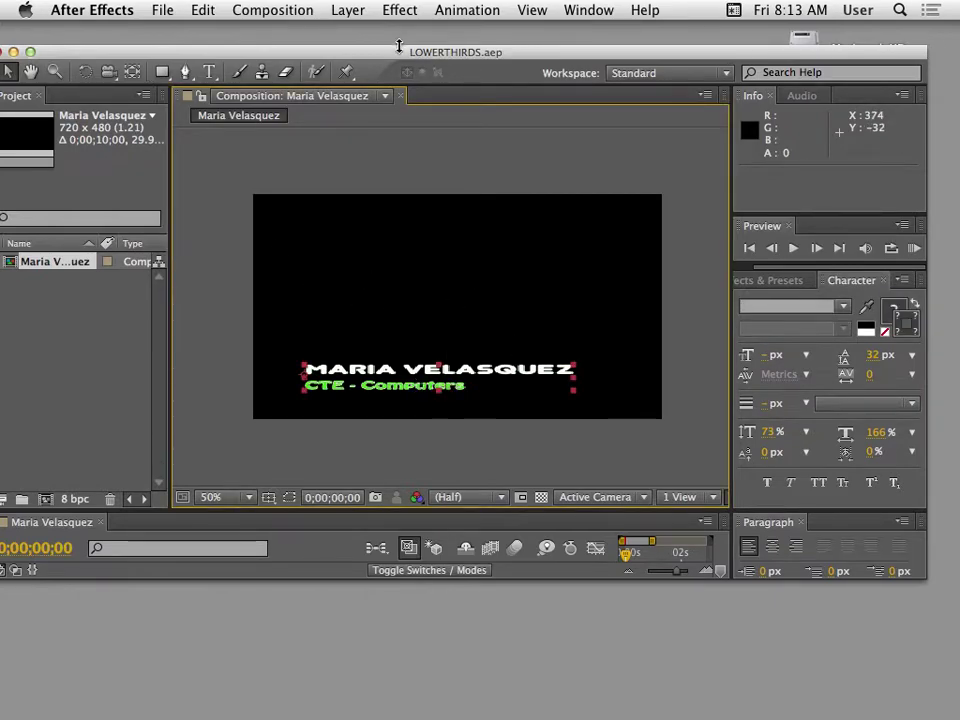
{"action": "left_click_drag", "start_coordinate": [398, 46], "coordinate": [414, 28]}
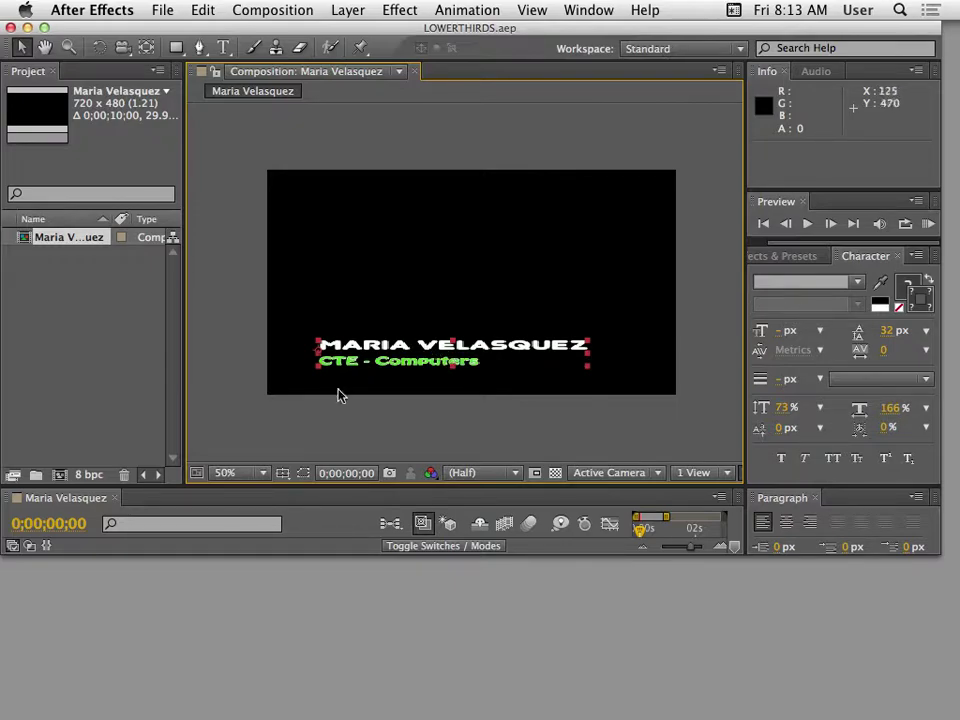
{"action": "left_click_drag", "start_coordinate": [313, 486], "coordinate": [310, 372]}
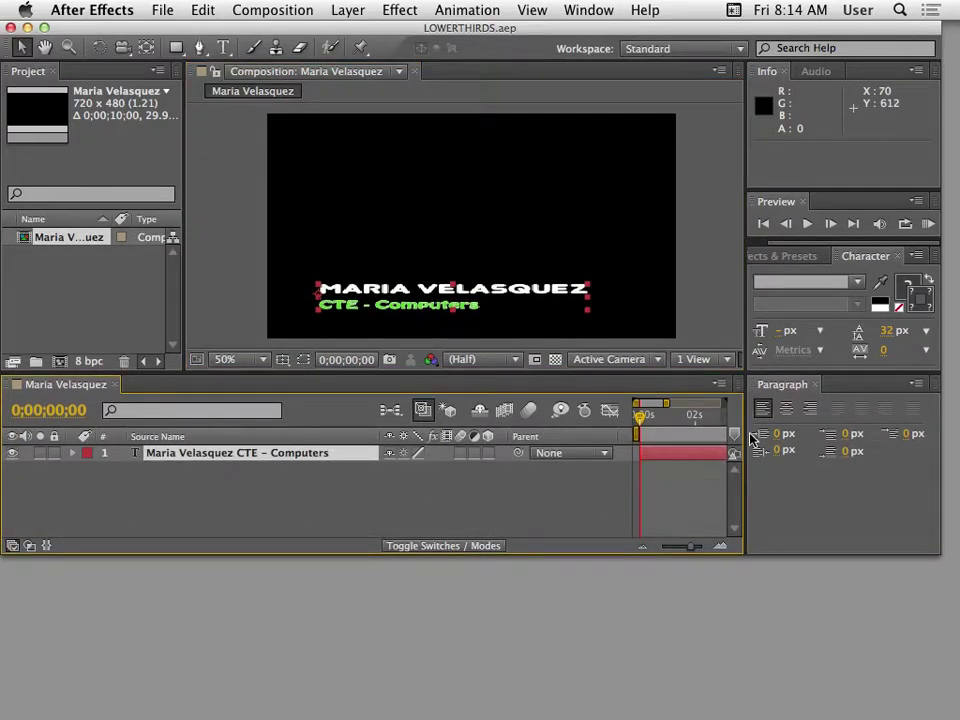
{"action": "left_click_drag", "start_coordinate": [612, 29], "coordinate": [467, 47]}
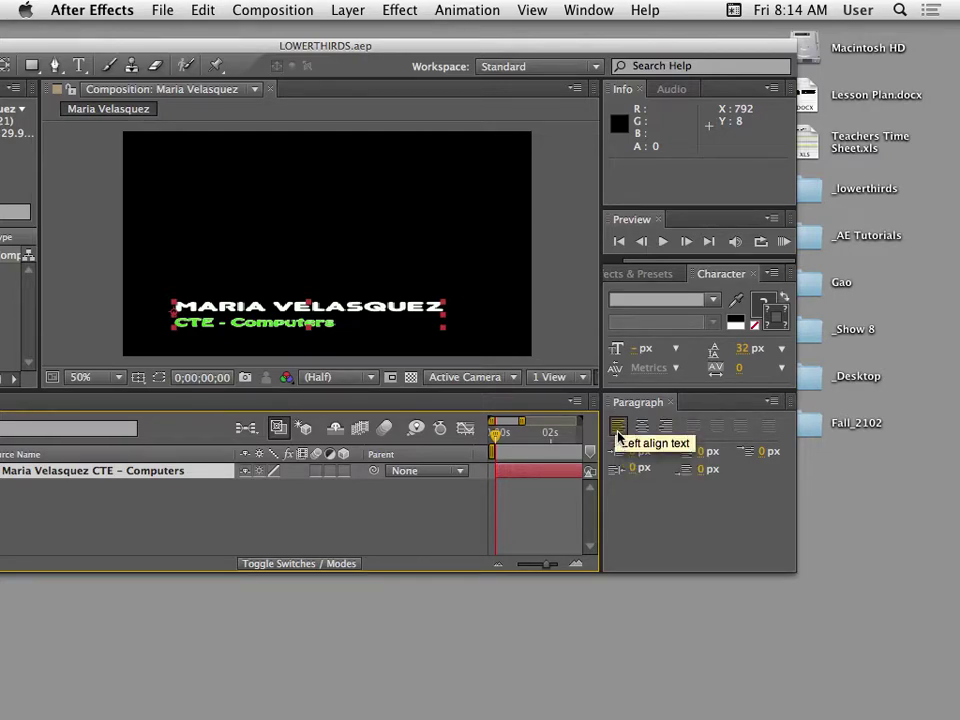
{"action": "left_click_drag", "start_coordinate": [268, 52], "coordinate": [381, 33]}
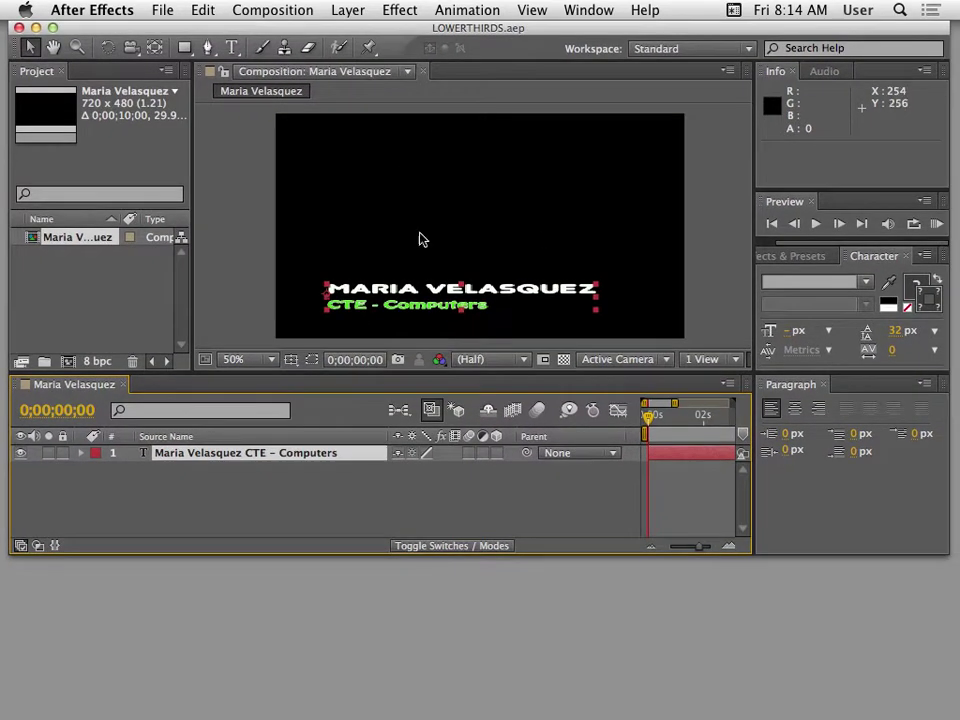
{"action": "left_click", "coordinate": [362, 514]}
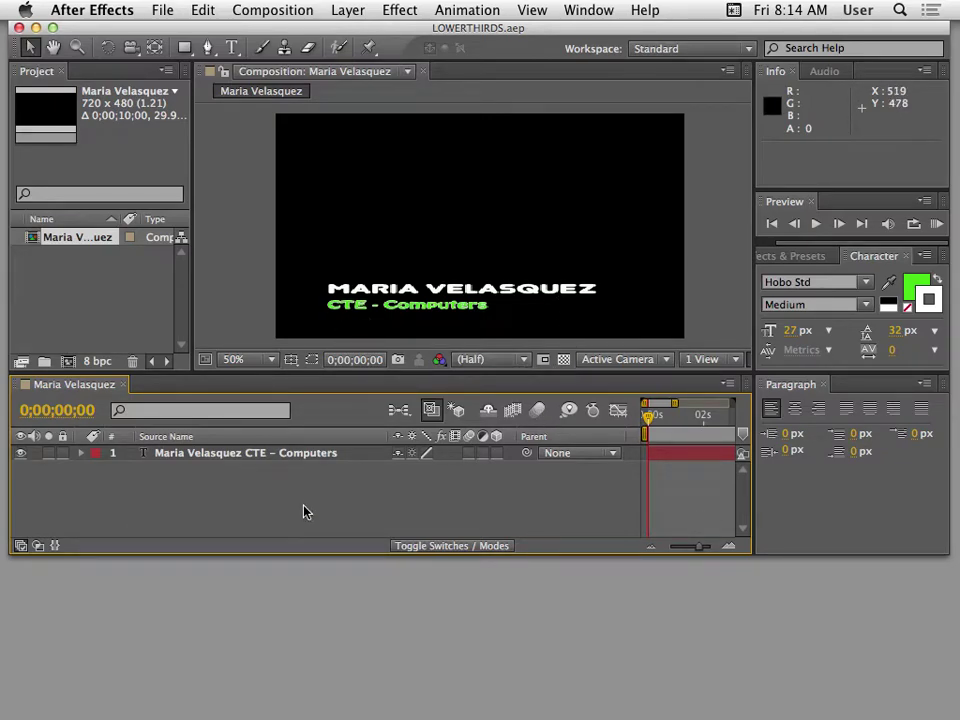
Start a new solid layer named 'Bar' sized to match the composition.
{"action": "left_click", "coordinate": [347, 10]}
{"action": "mouse_move", "coordinate": [355, 33]}
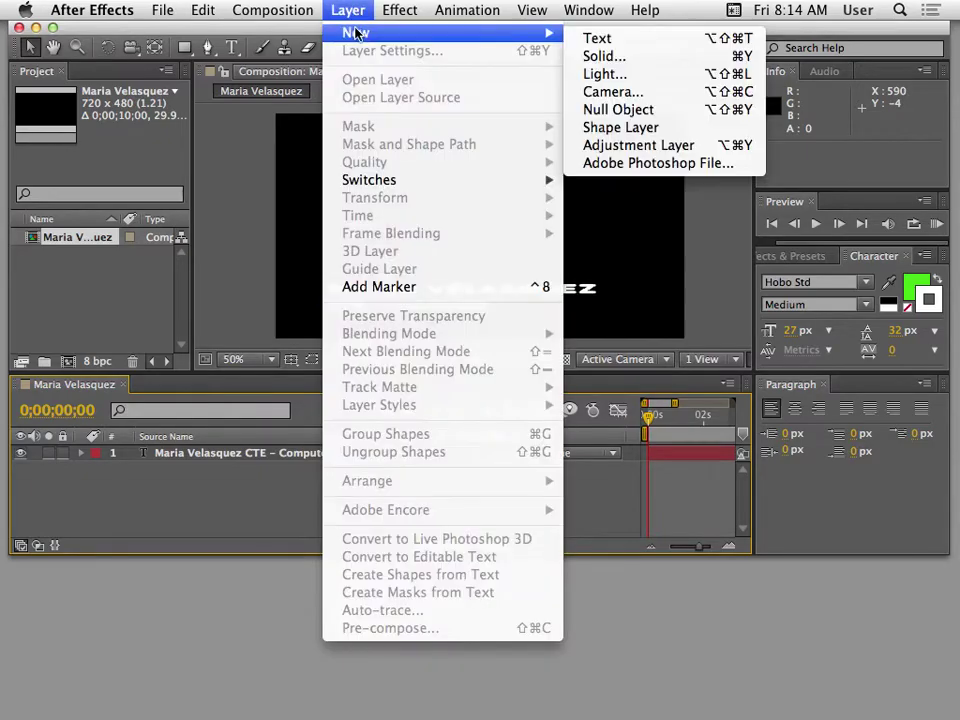
{"action": "left_click", "coordinate": [645, 64]}
{"action": "left_click_drag", "start_coordinate": [520, 158], "coordinate": [517, 268]}
{"action": "type", "text": "Bar"}
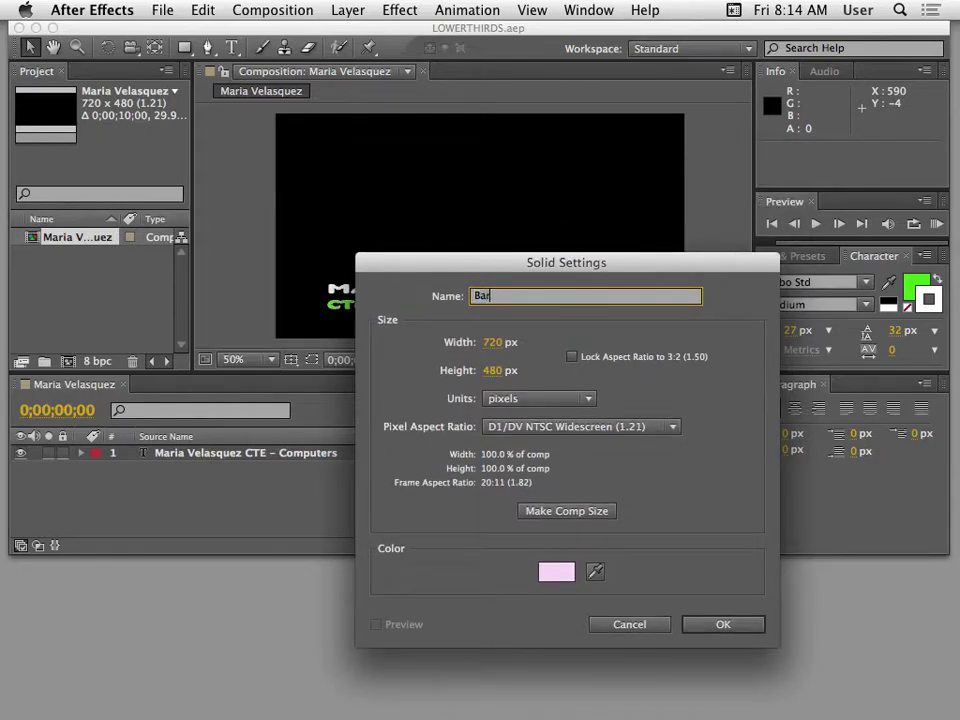
{"action": "left_click_drag", "start_coordinate": [607, 271], "coordinate": [426, 71]}
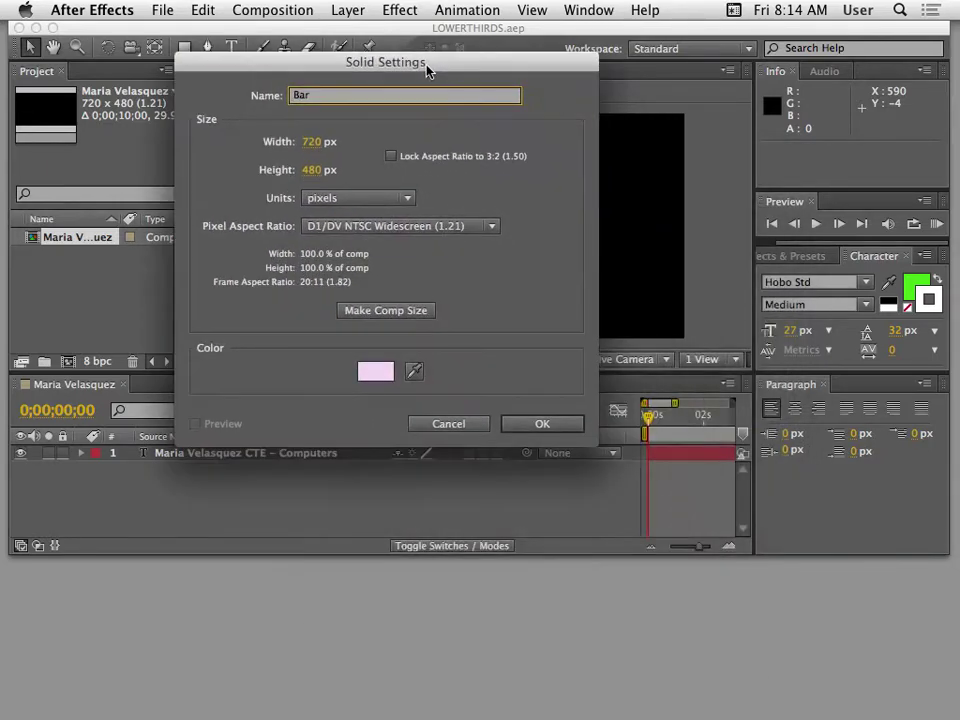
{"action": "left_click", "coordinate": [385, 316]}
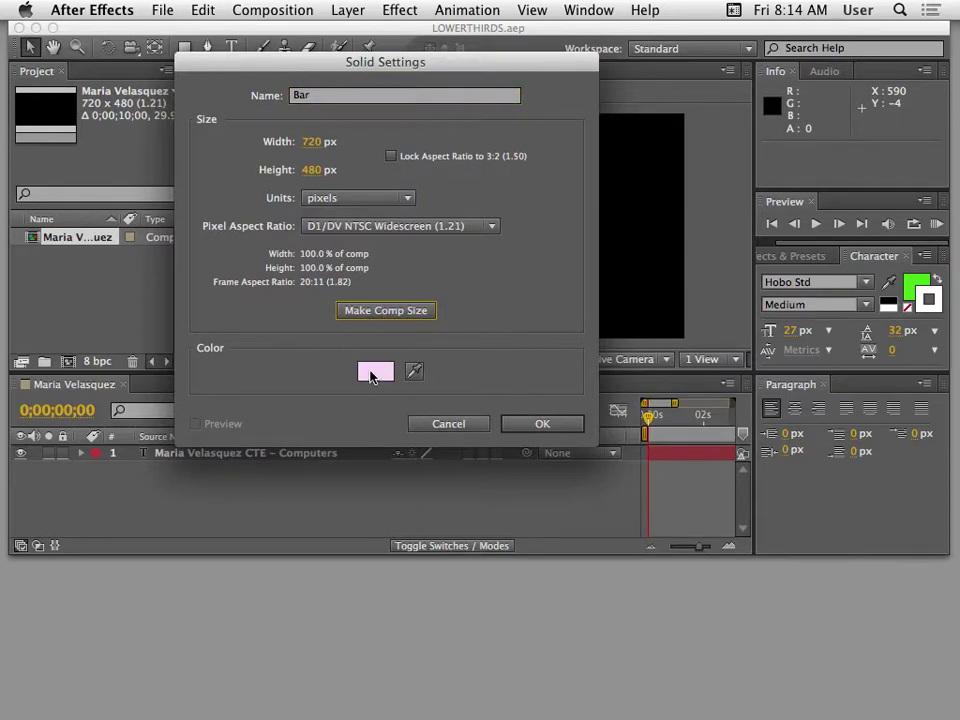
Set the solid colour to golden yellow D9AC3C and create the Bar layer.
{"action": "left_click", "coordinate": [373, 374]}
{"action": "left_click_drag", "start_coordinate": [548, 310], "coordinate": [422, 283]}
{"action": "left_click_drag", "start_coordinate": [441, 358], "coordinate": [542, 352]}
{"action": "left_click_drag", "start_coordinate": [585, 386], "coordinate": [581, 451]}
{"action": "left_click", "coordinate": [537, 366]}
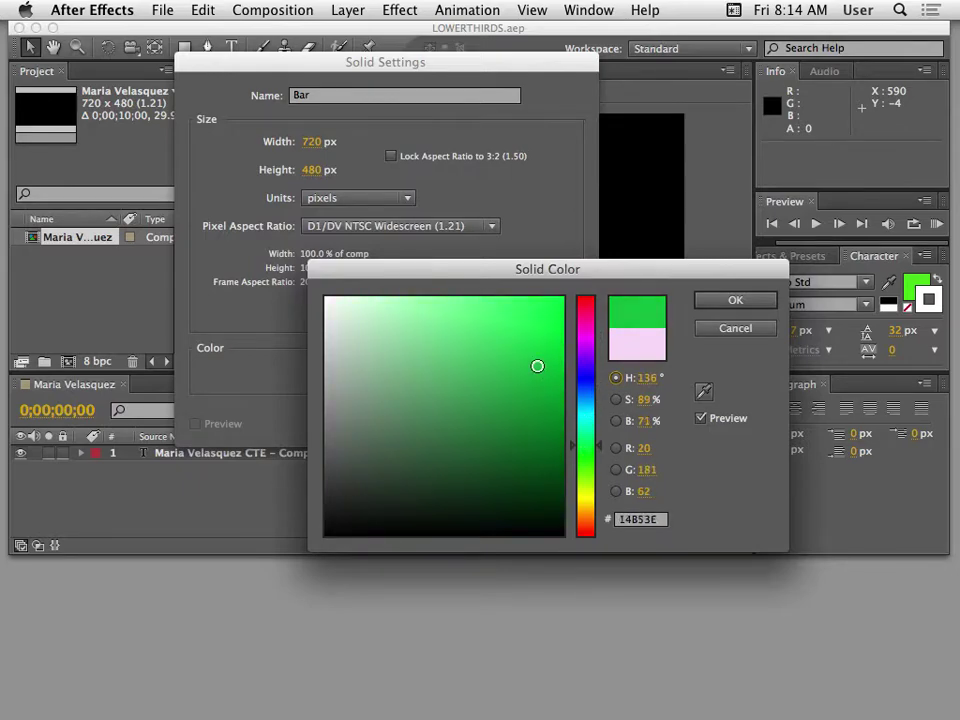
{"action": "left_click_drag", "start_coordinate": [587, 497], "coordinate": [584, 513]}
{"action": "left_click", "coordinate": [497, 332]}
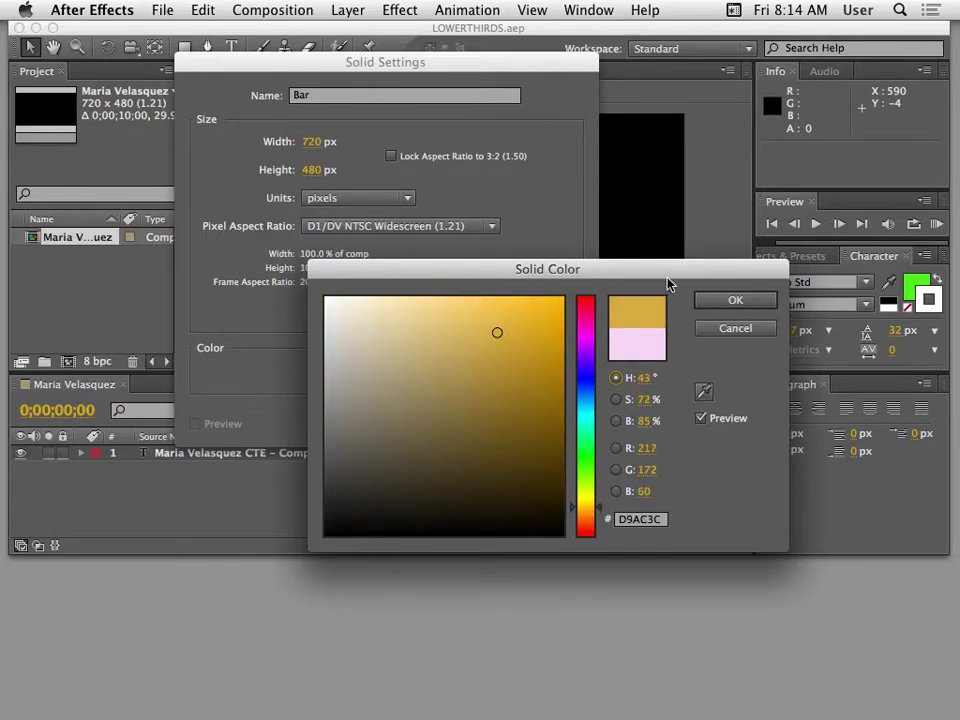
{"action": "left_click", "coordinate": [722, 300]}
{"action": "left_click", "coordinate": [555, 431]}
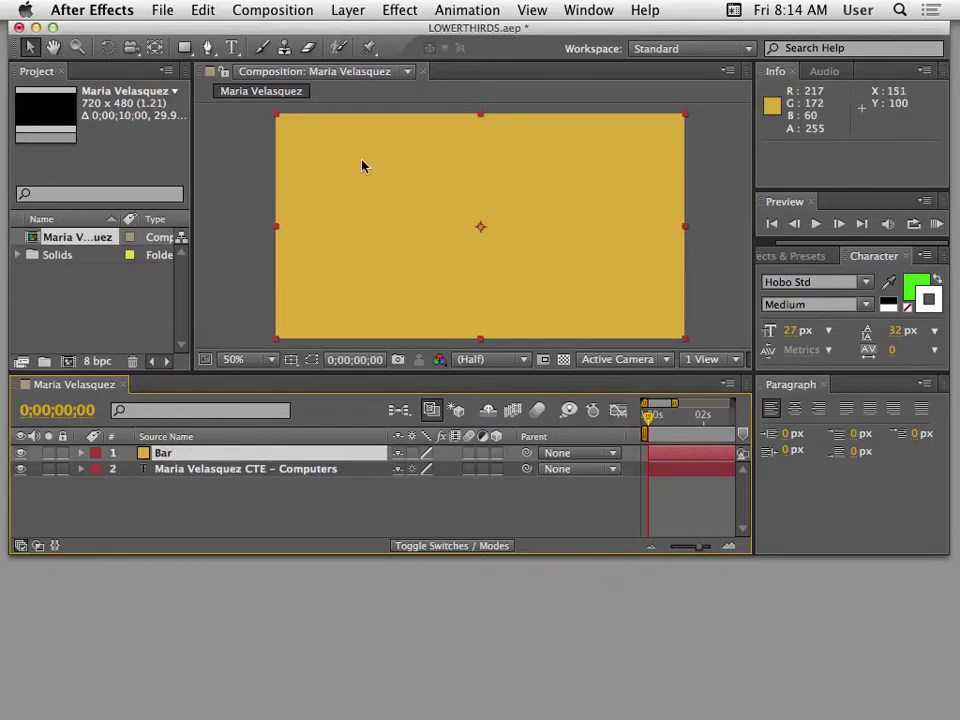
Move the Bar layer beneath the text layer and scale it to about 78%, 5%.
{"action": "left_click_drag", "start_coordinate": [304, 32], "coordinate": [341, 34]}
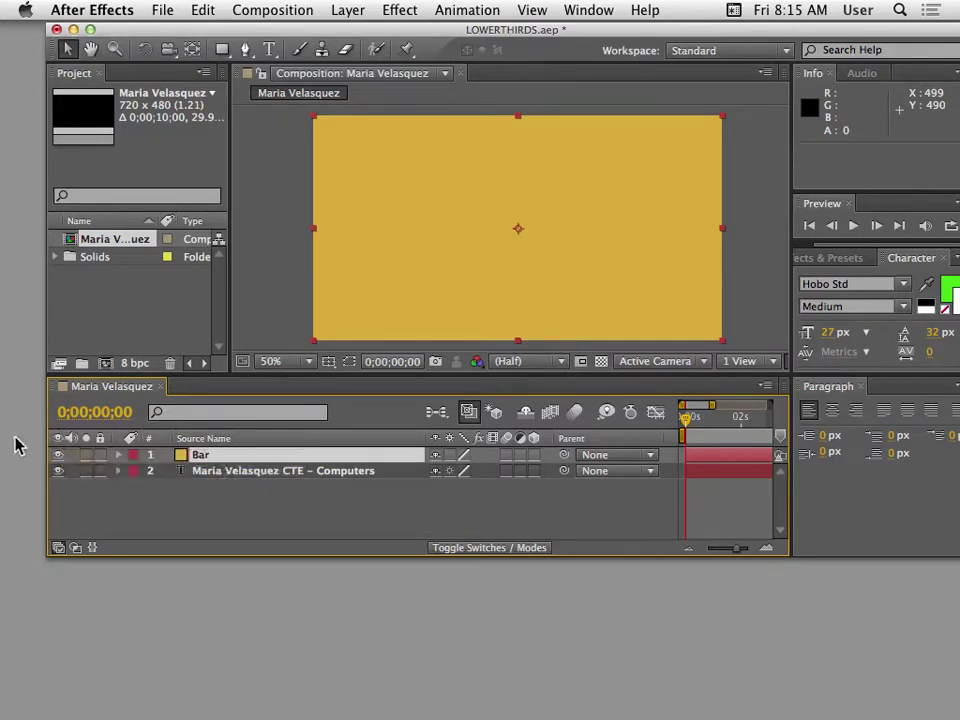
{"action": "left_click_drag", "start_coordinate": [210, 456], "coordinate": [204, 484]}
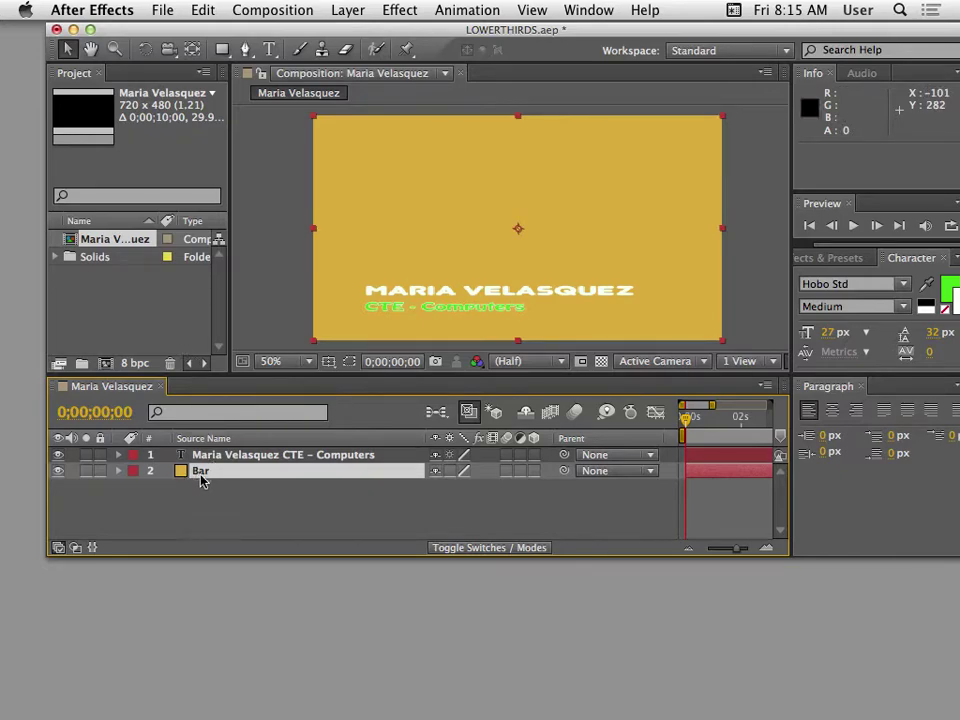
{"action": "left_click_drag", "start_coordinate": [723, 118], "coordinate": [638, 332]}
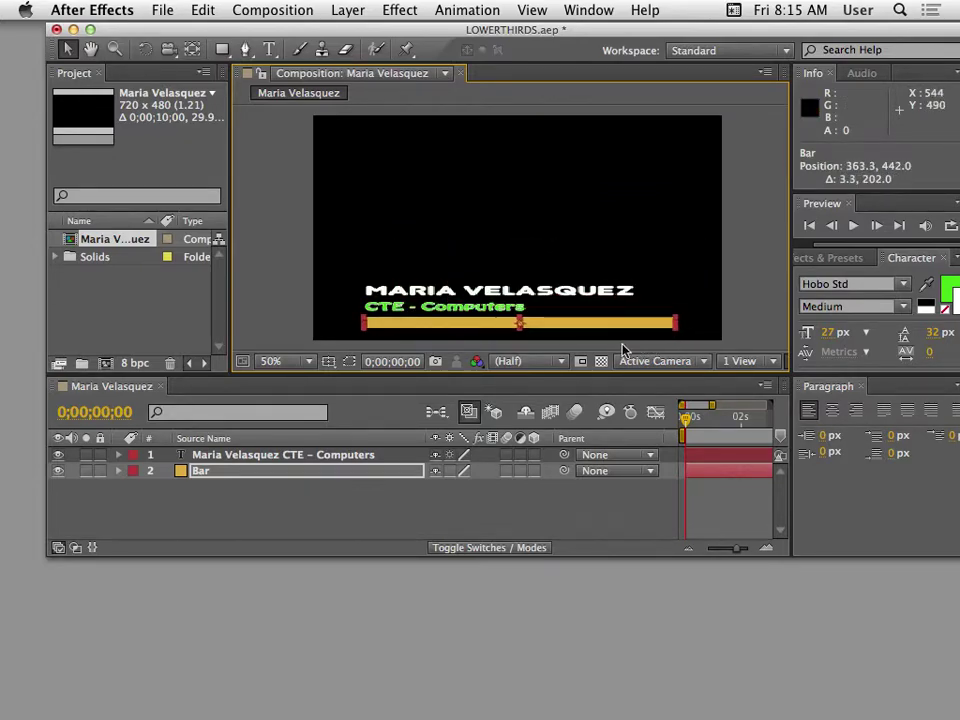
Show the Title/Action Safe guides and raise the name and subtitle inside them.
{"action": "left_click", "coordinate": [328, 362]}
{"action": "left_click", "coordinate": [349, 378]}
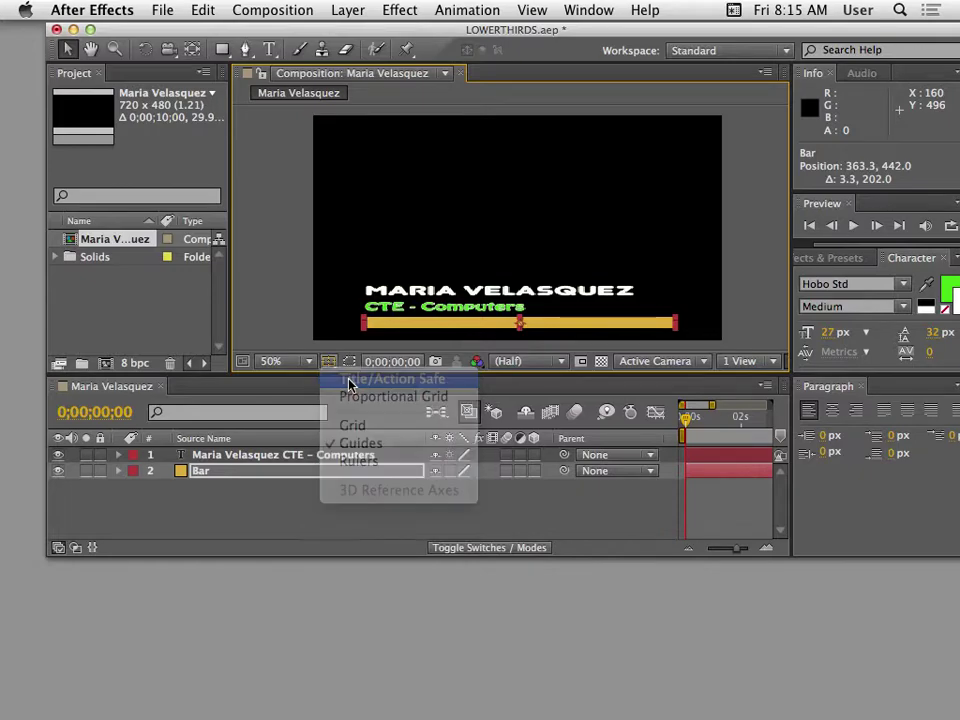
{"action": "mouse_move", "coordinate": [417, 296]}
{"action": "left_mouse_down"}
{"action": "mouse_move", "coordinate": [412, 282]}
{"action": "mouse_move", "coordinate": [428, 320]}
{"action": "mouse_move", "coordinate": [420, 312]}
{"action": "left_mouse_up"}
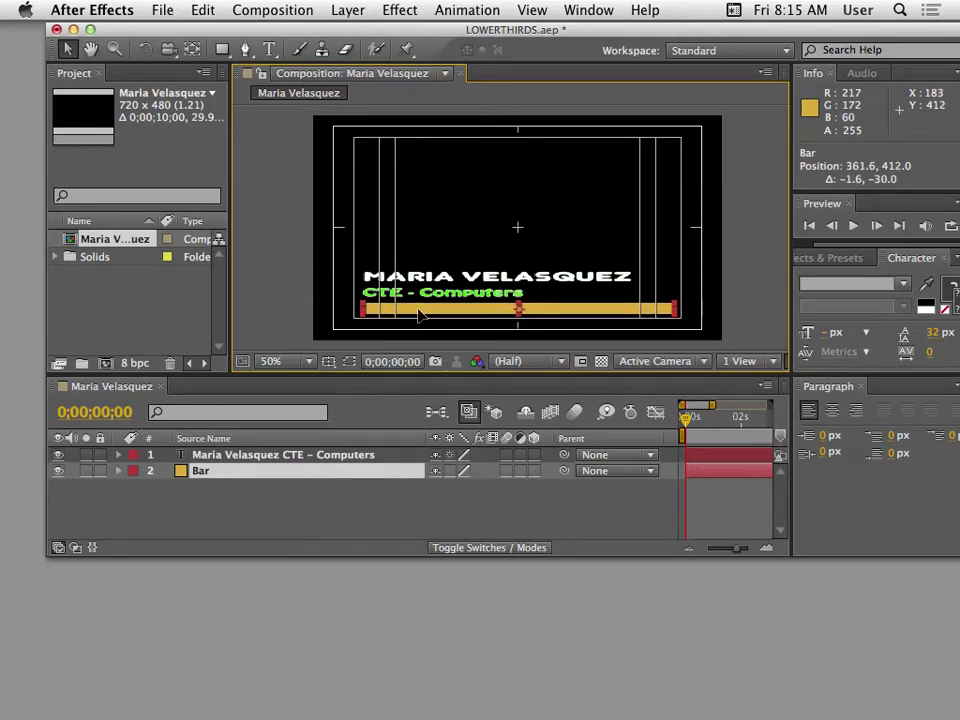
Make the gold bar thinner and narrower, placing it at 307.2, 406.0 under the subtitle.
{"action": "left_click_drag", "start_coordinate": [520, 319], "coordinate": [486, 312]}
{"action": "left_click_drag", "start_coordinate": [676, 311], "coordinate": [579, 316]}
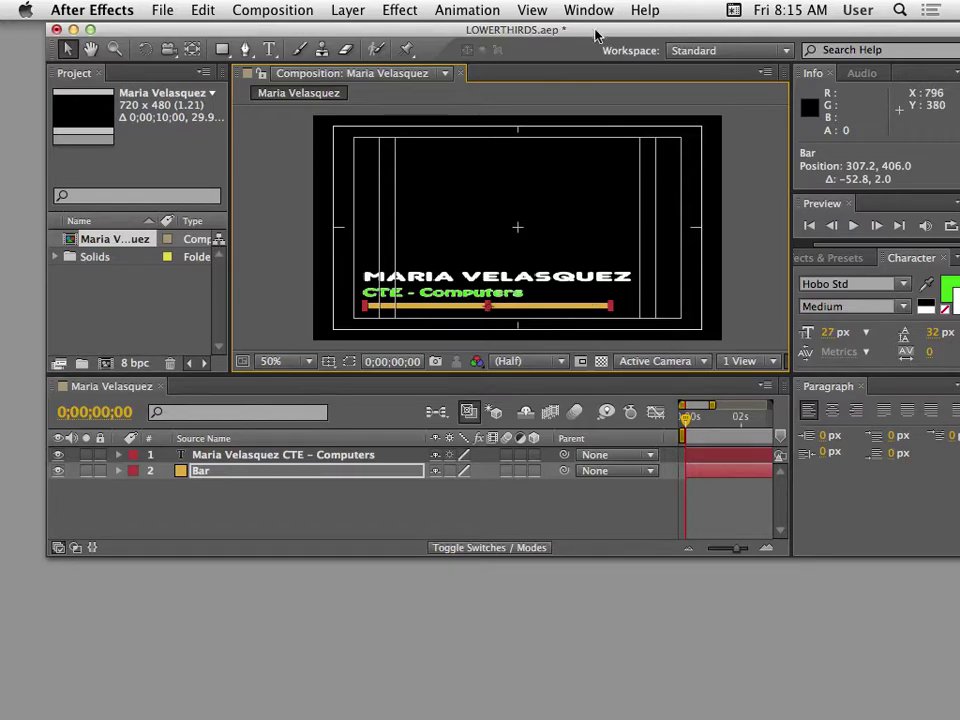
{"action": "left_click_drag", "start_coordinate": [598, 32], "coordinate": [511, 43]}
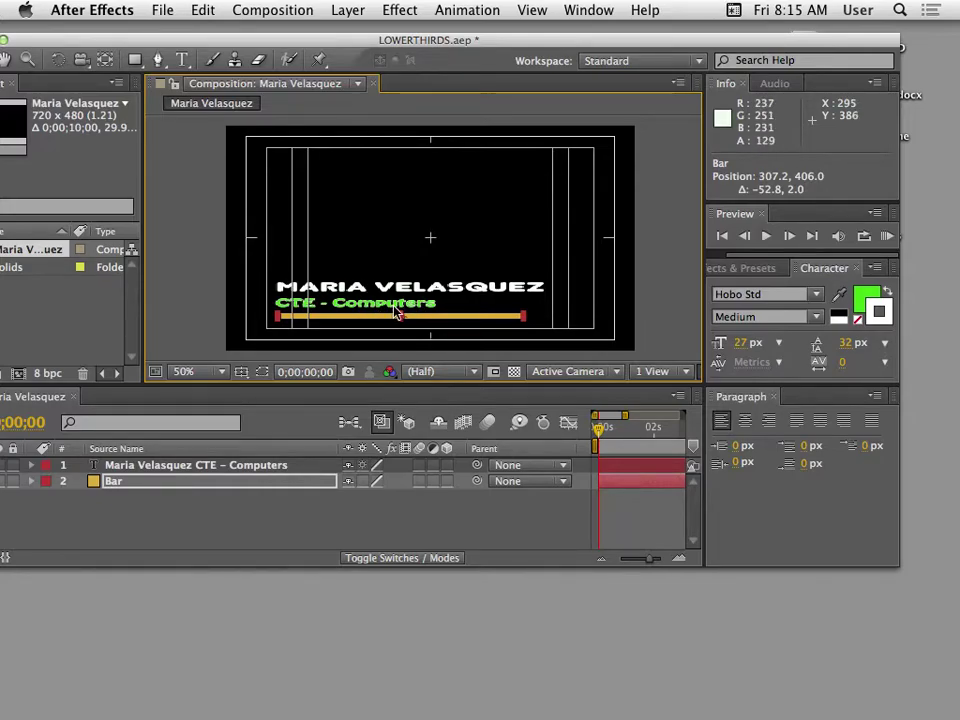
{"action": "left_click", "coordinate": [250, 11]}
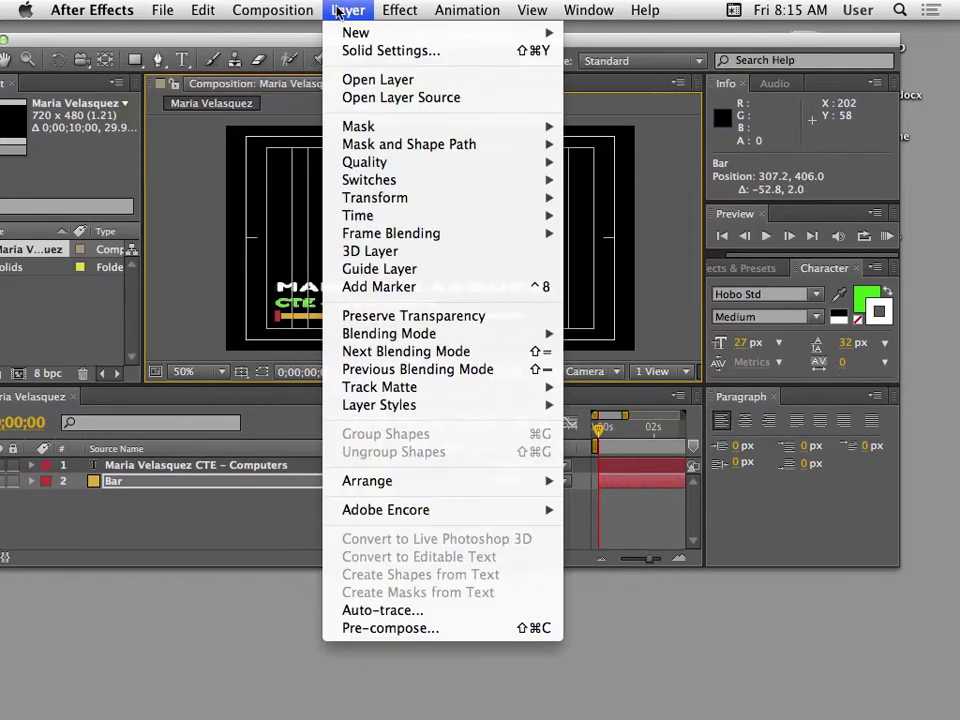
In Solid Settings, eyedrop the subtitle's green as the Bar colour and confirm.
{"action": "left_click", "coordinate": [393, 51]}
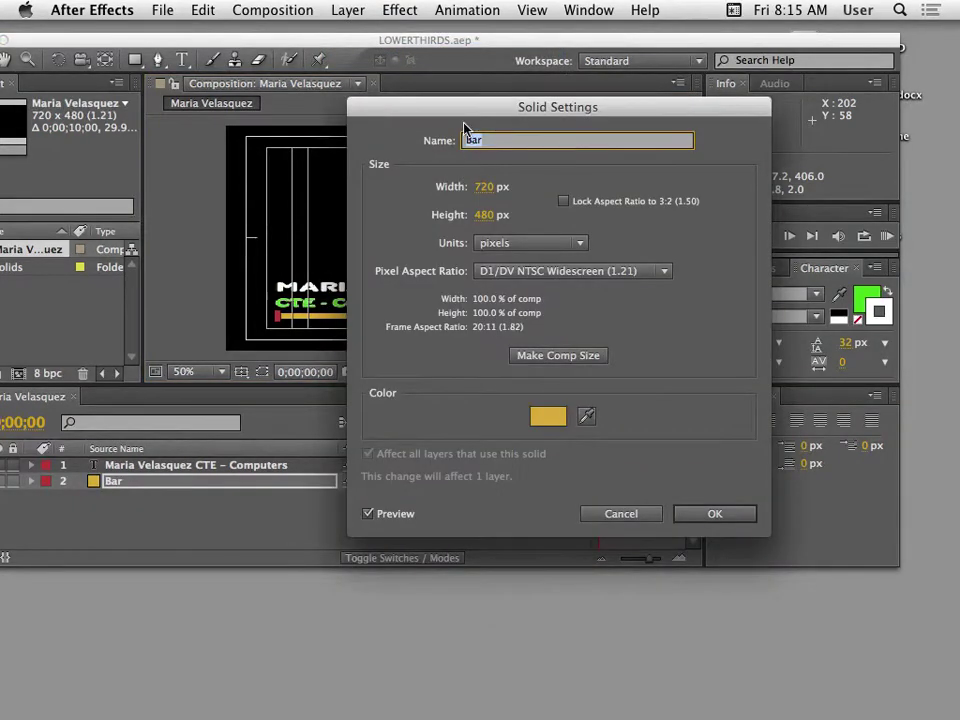
{"action": "left_click_drag", "start_coordinate": [463, 127], "coordinate": [792, 104]}
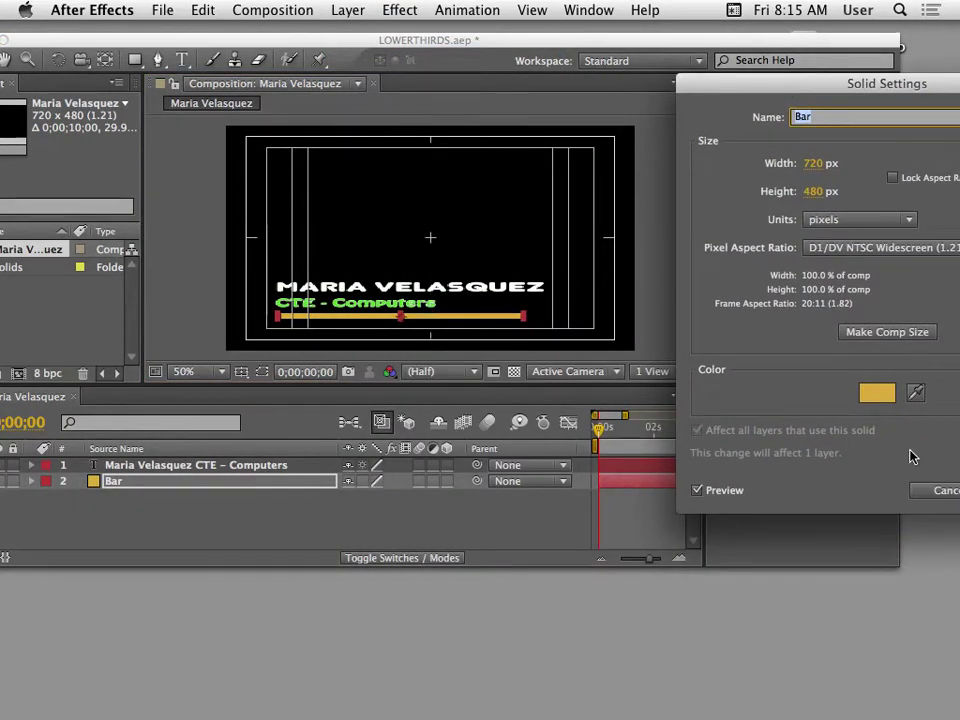
{"action": "left_click", "coordinate": [916, 396]}
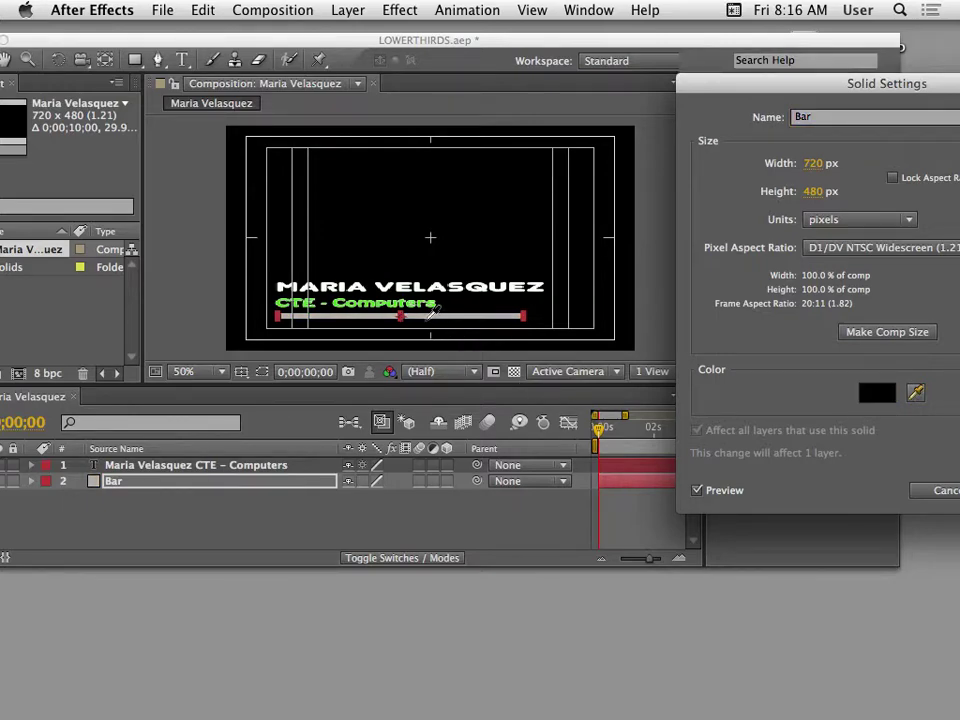
{"action": "left_click", "coordinate": [421, 301]}
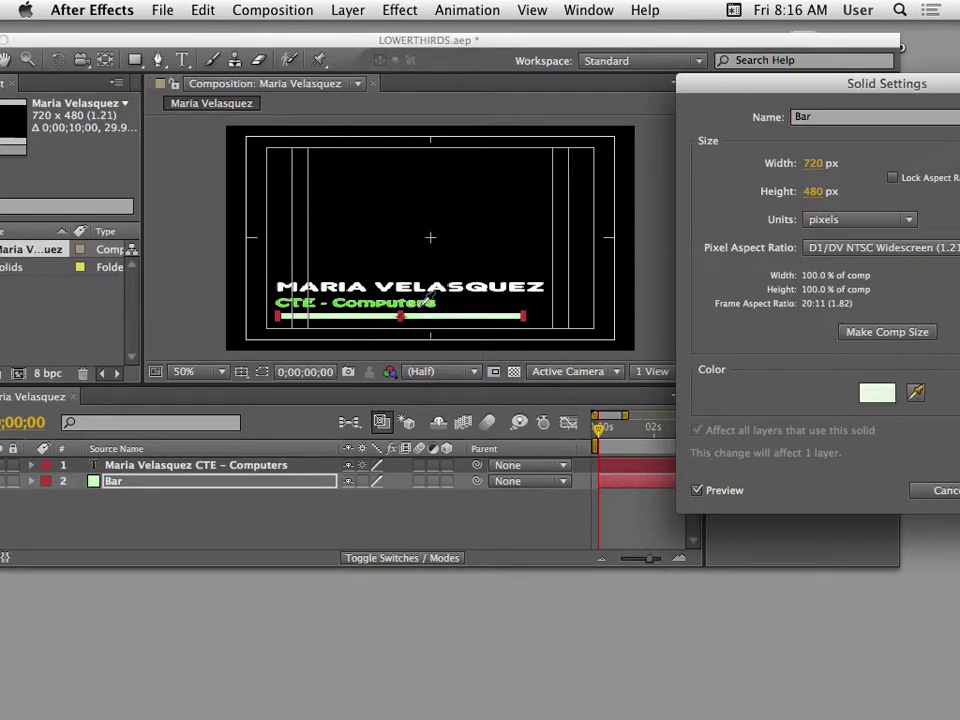
{"action": "left_click", "coordinate": [420, 302]}
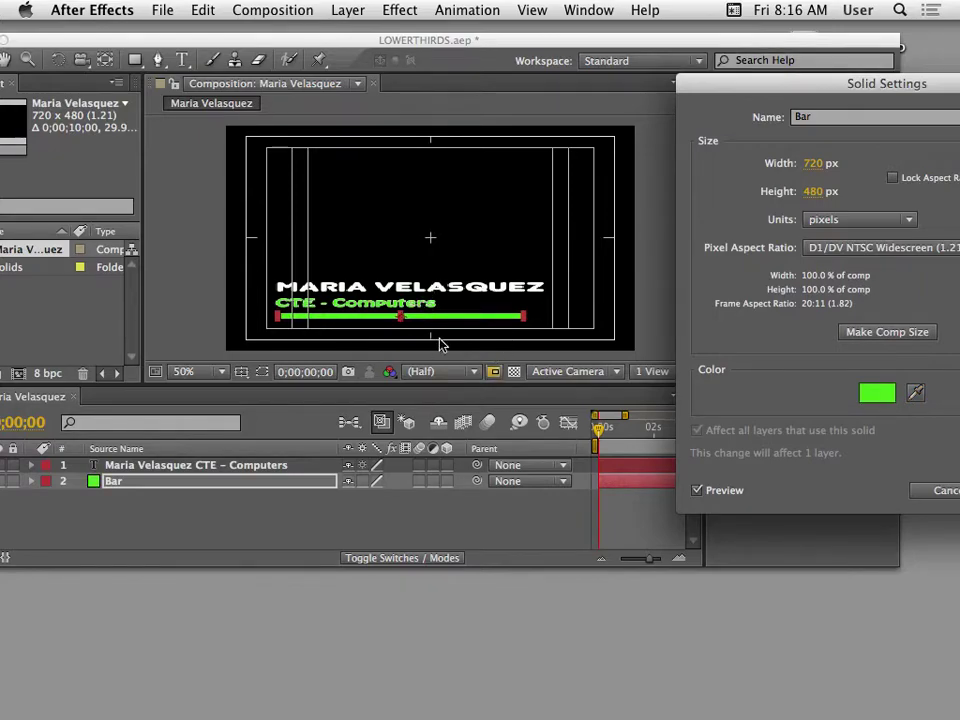
{"action": "left_click_drag", "start_coordinate": [793, 88], "coordinate": [463, 170]}
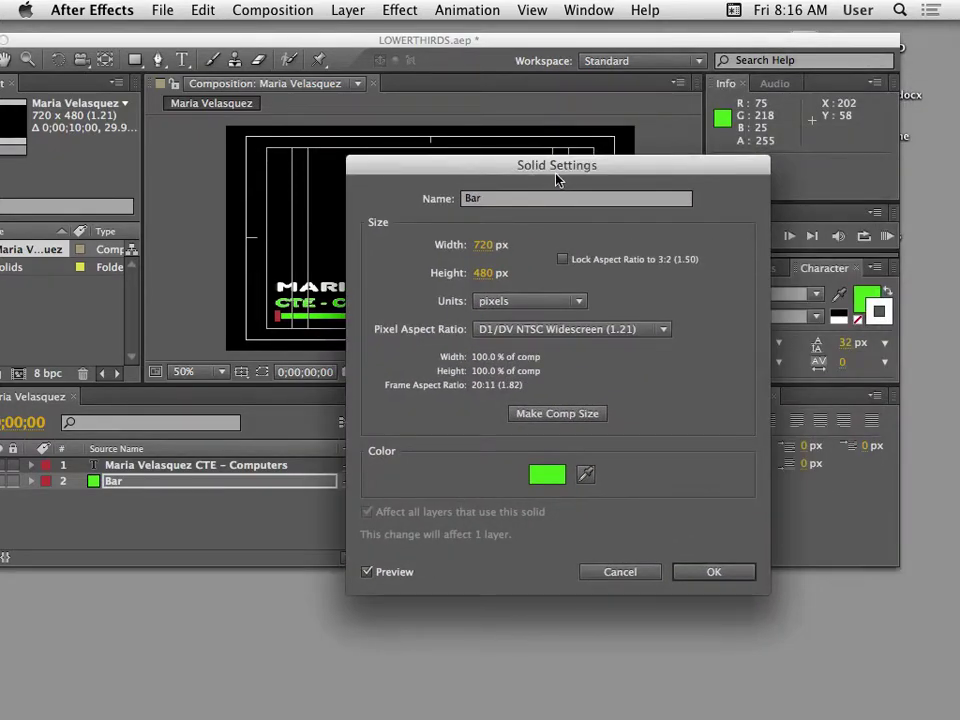
{"action": "left_click_drag", "start_coordinate": [563, 172], "coordinate": [620, 164]}
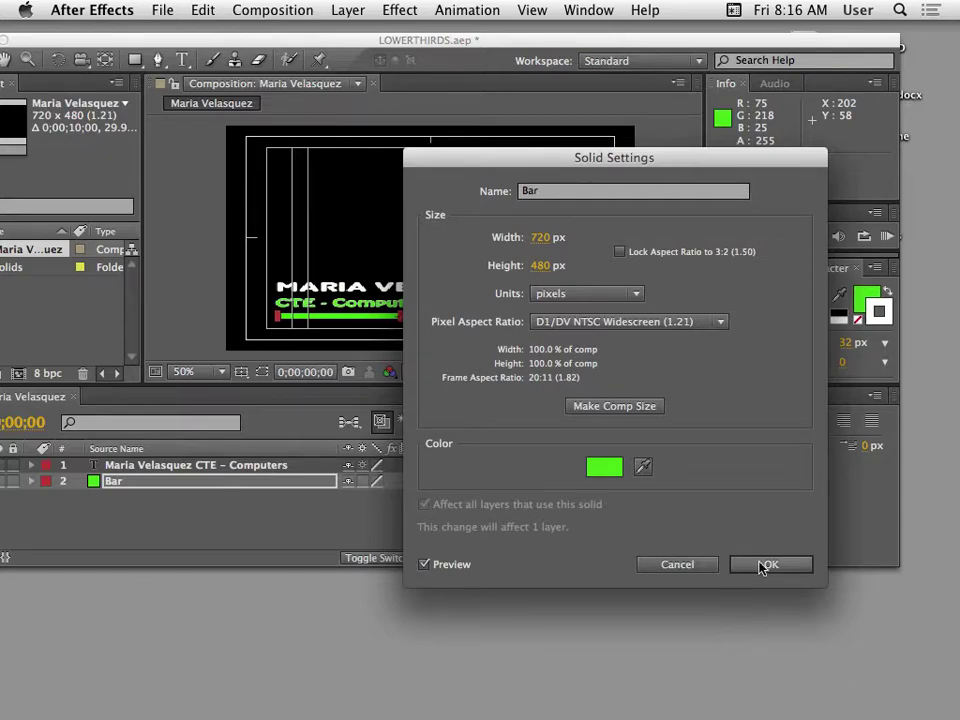
{"action": "left_click", "coordinate": [771, 564]}
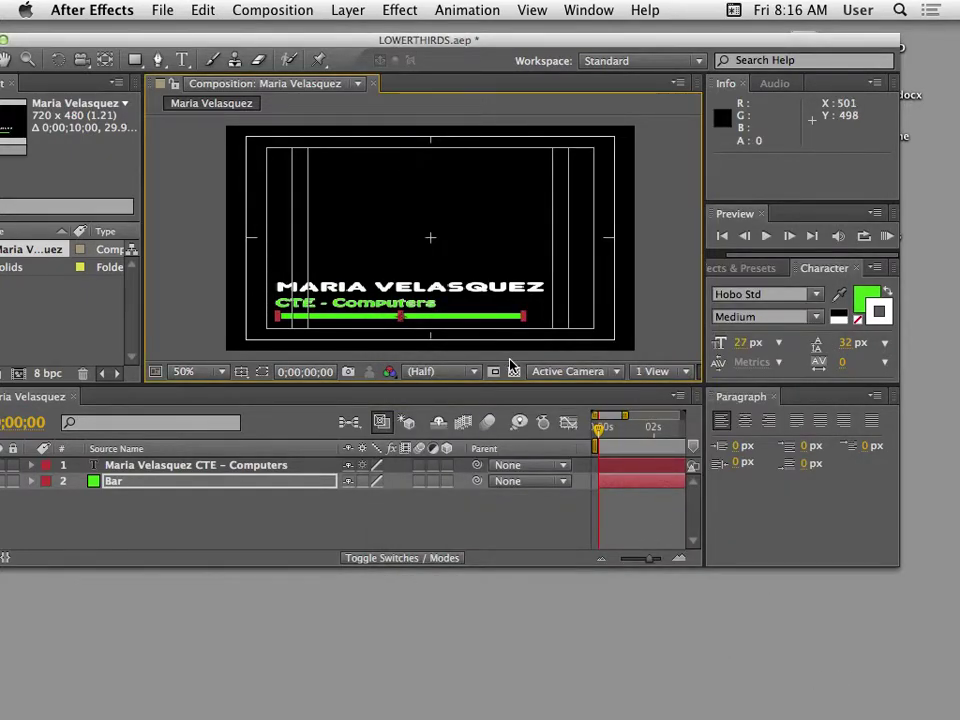
{"action": "left_click_drag", "start_coordinate": [244, 44], "coordinate": [292, 41]}
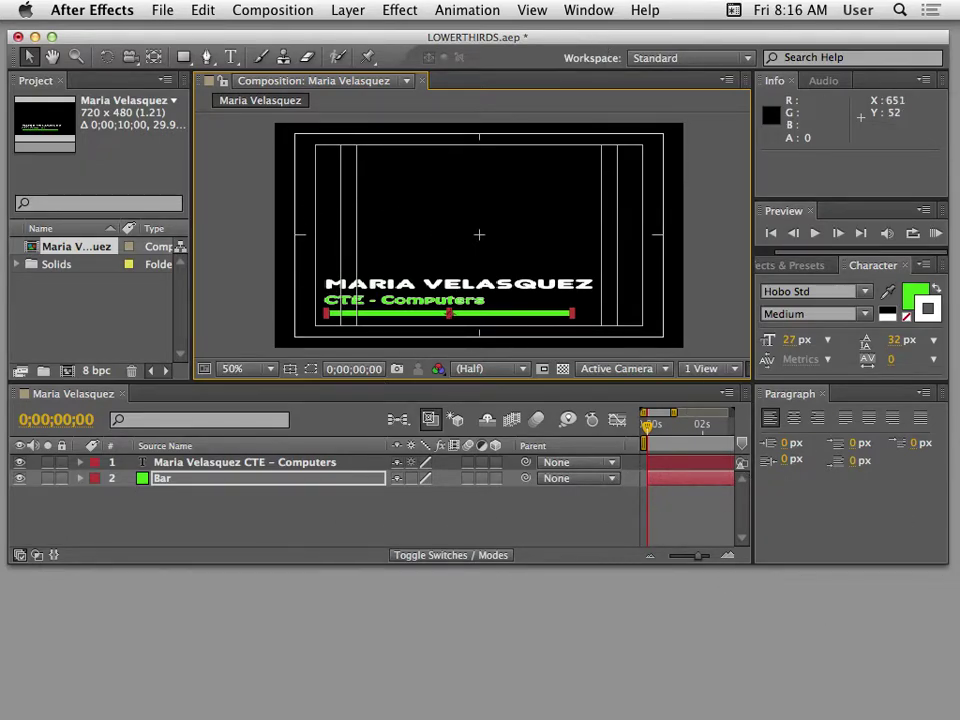
{"action": "left_click", "coordinate": [399, 10]}
{"action": "mouse_move", "coordinate": [447, 500]}
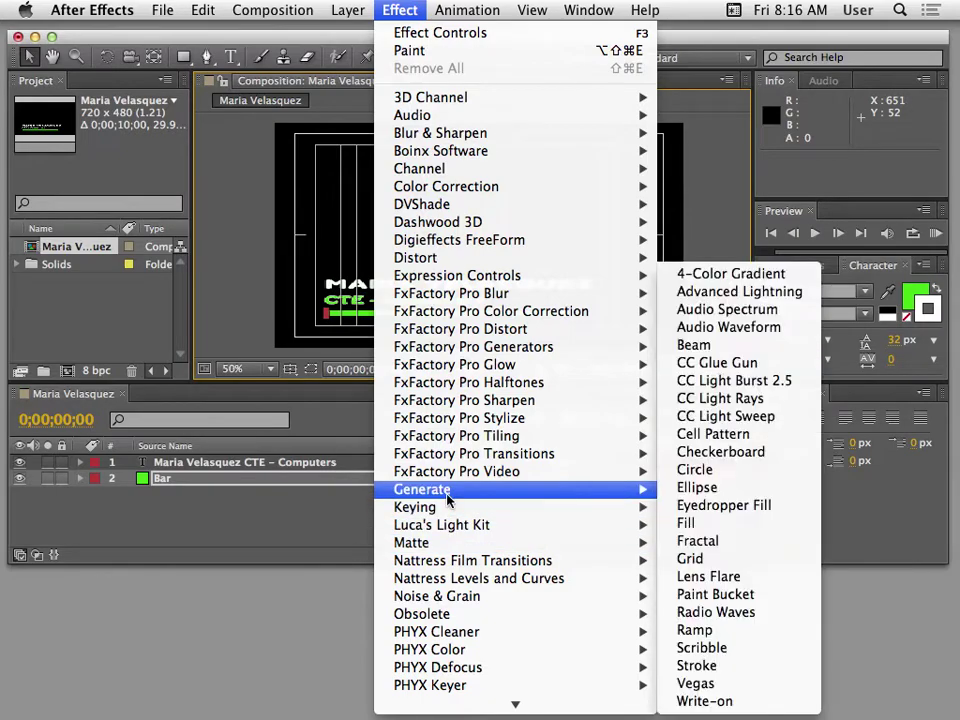
{"action": "left_click", "coordinate": [773, 666]}
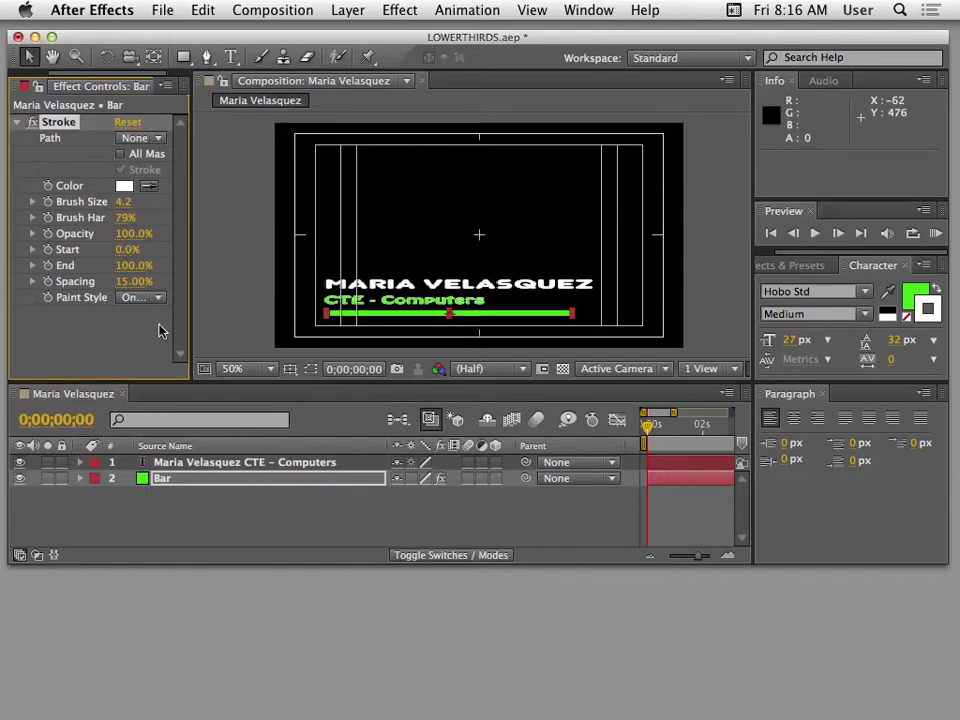
{"action": "left_click_drag", "start_coordinate": [79, 37], "coordinate": [138, 37]}
{"action": "key", "text": "Delete"}
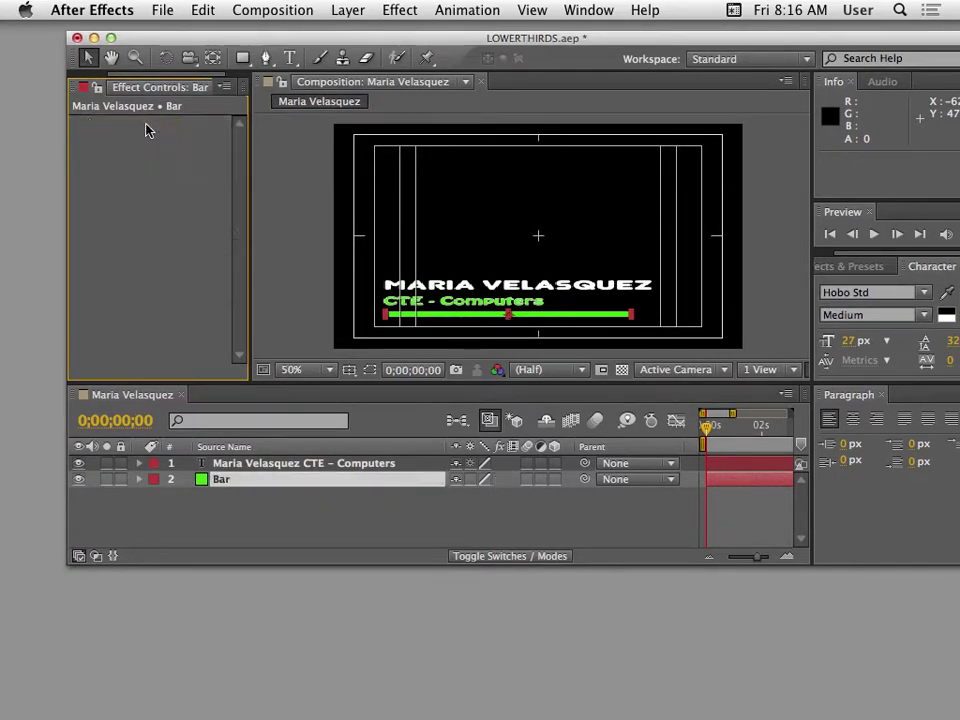
{"action": "left_click", "coordinate": [417, 539]}
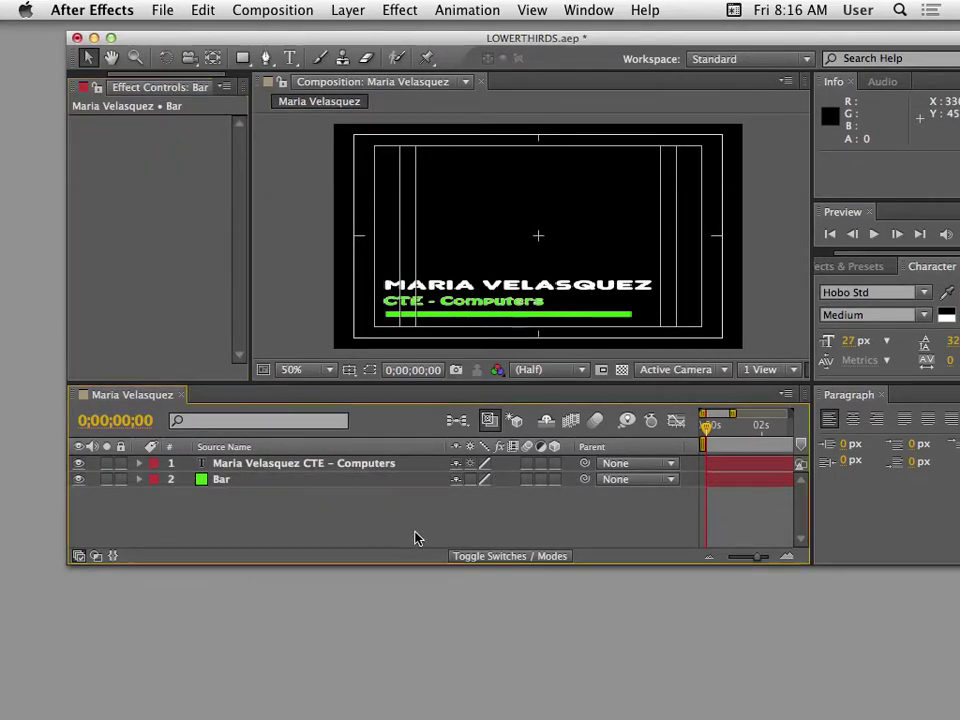
{"action": "left_click", "coordinate": [444, 315]}
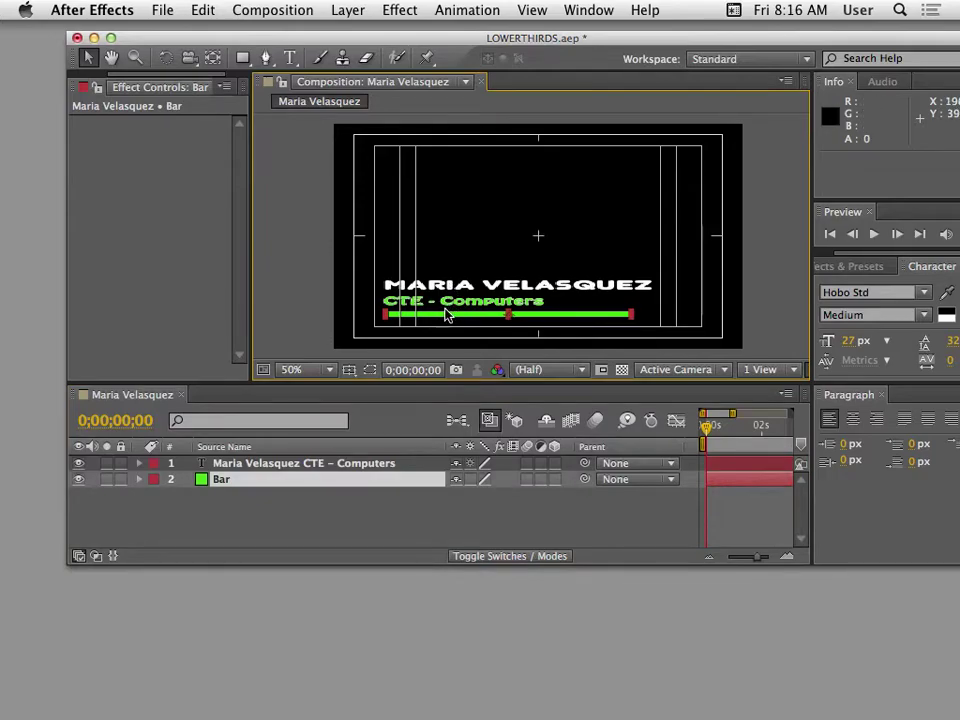
Change the Bar solid's colour to white (FFFFFF) in Solid Settings.
{"action": "left_click", "coordinate": [347, 10]}
{"action": "left_click", "coordinate": [362, 48]}
{"action": "left_click", "coordinate": [604, 467]}
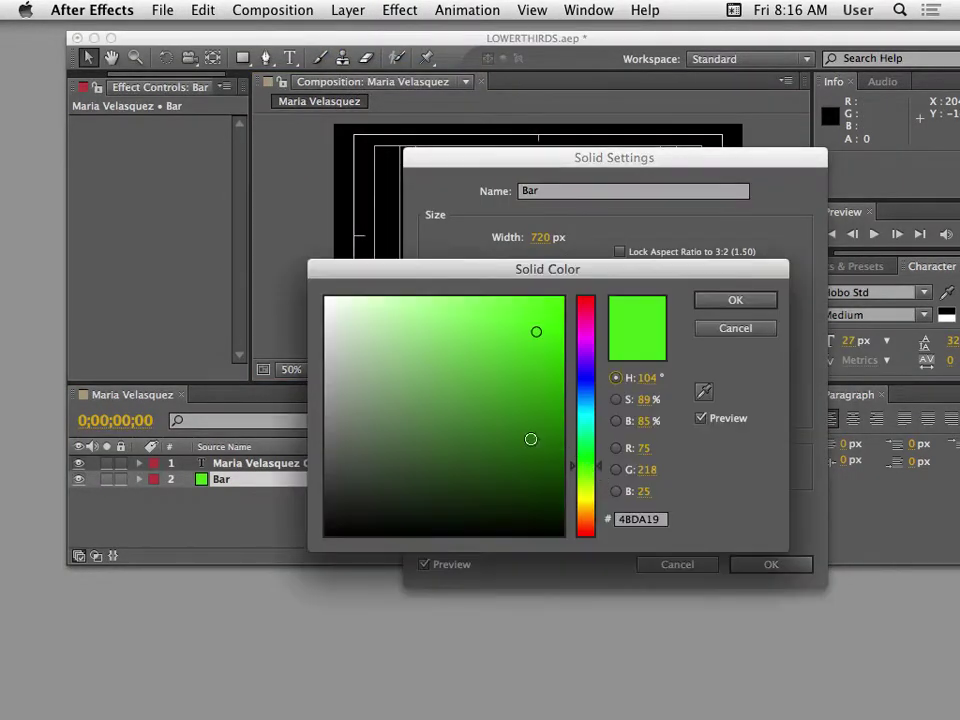
{"action": "left_click_drag", "start_coordinate": [531, 439], "coordinate": [186, 206]}
{"action": "left_click", "coordinate": [737, 296]}
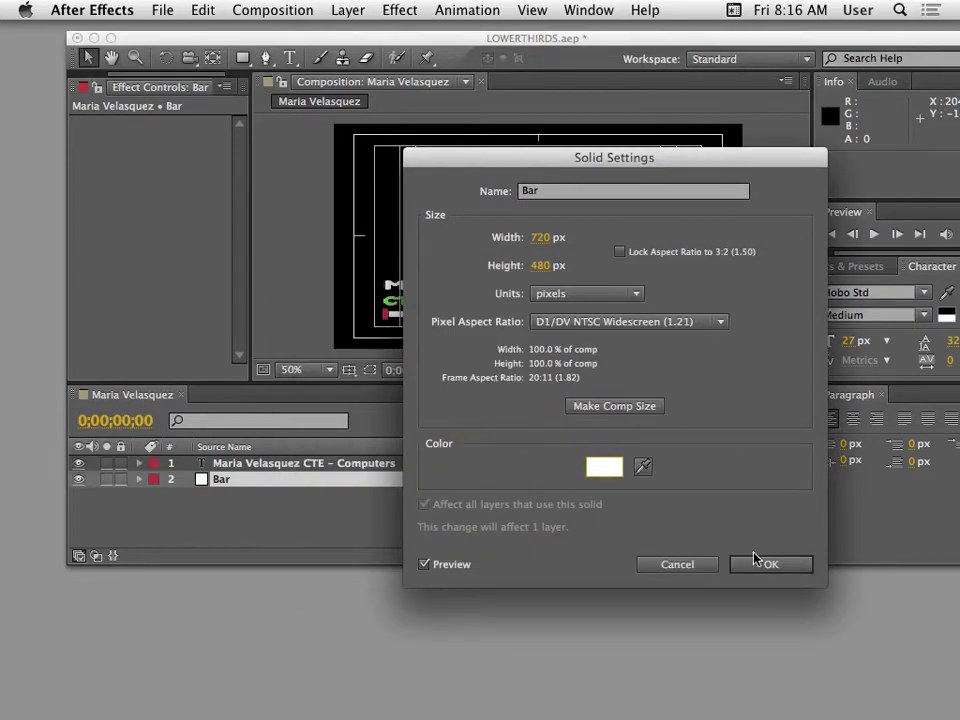
{"action": "left_click", "coordinate": [755, 563]}
{"action": "left_click", "coordinate": [398, 518]}
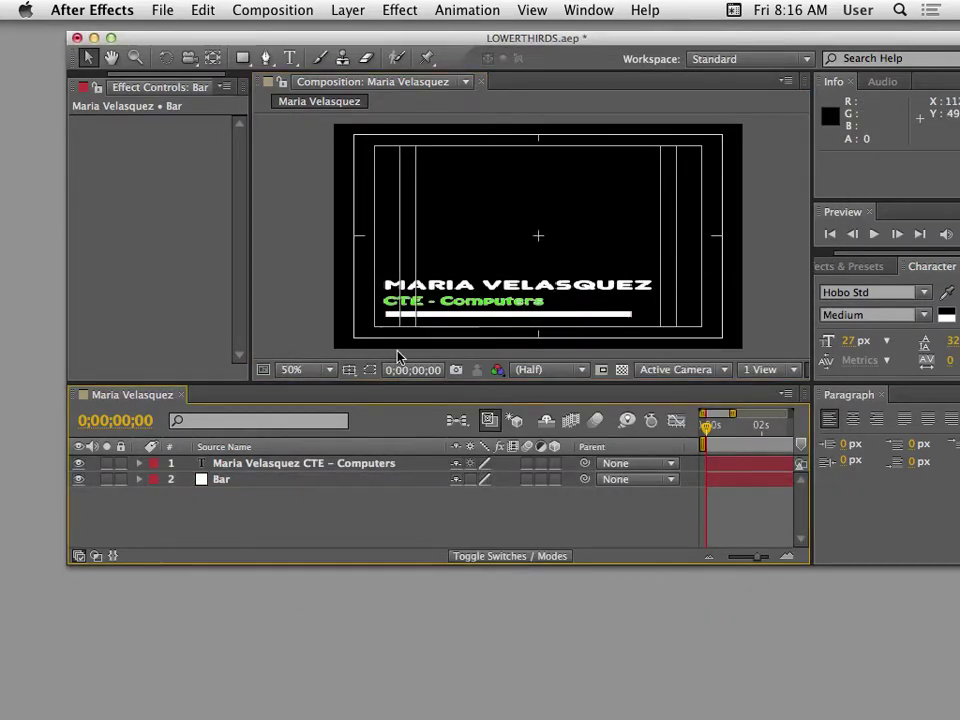
Turn off the Title/Action Safe guides and select both the text and Bar layers.
{"action": "left_click", "coordinate": [349, 370]}
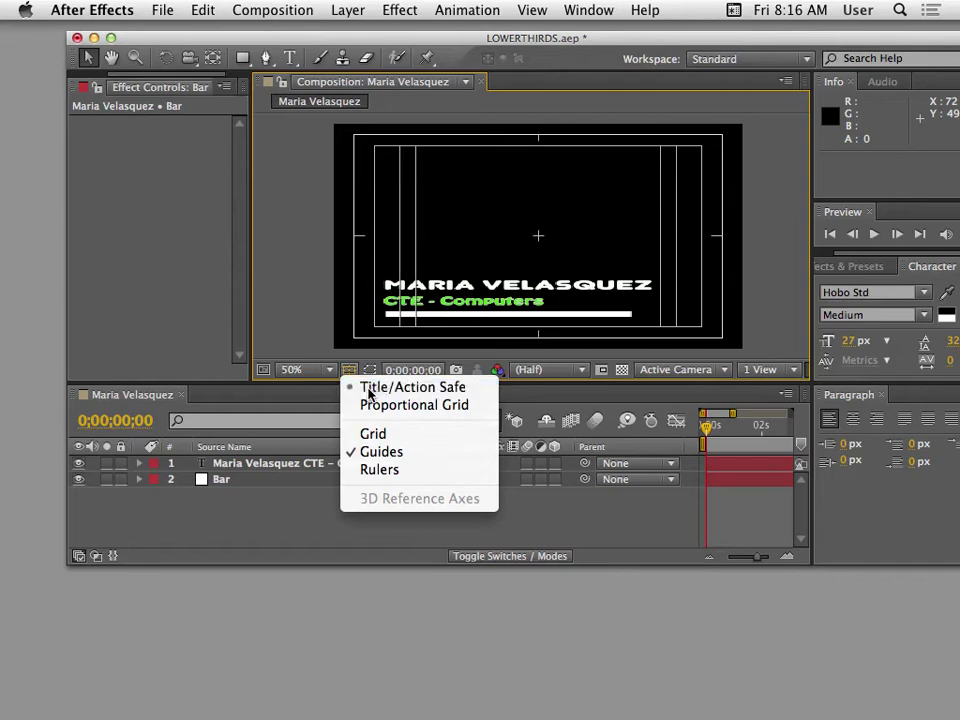
{"action": "left_click", "coordinate": [366, 387]}
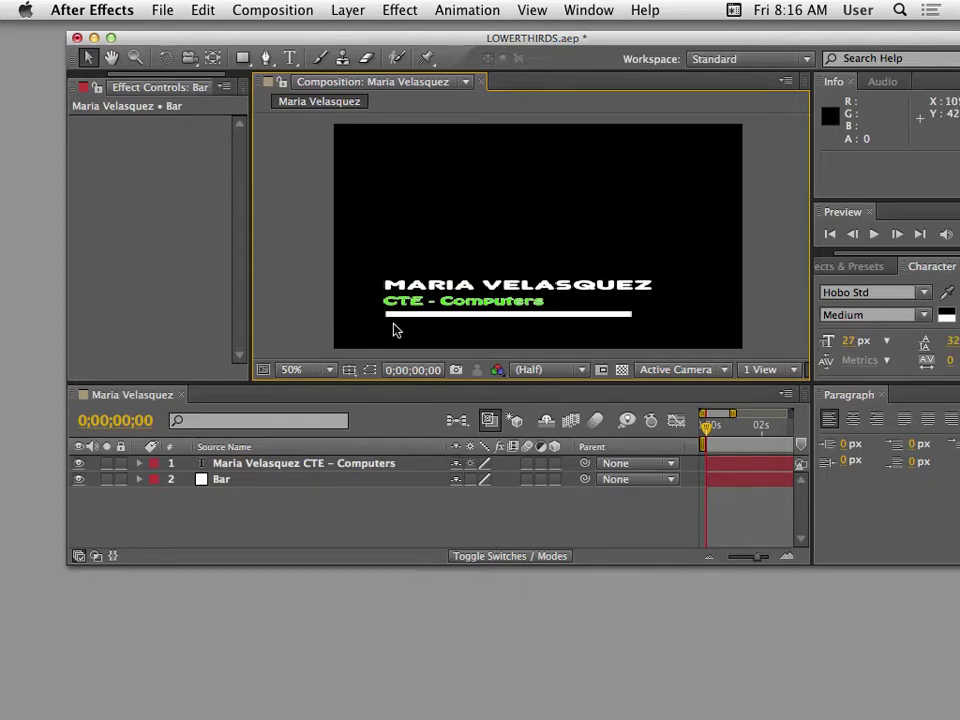
{"action": "key", "text": "period"}
{"action": "key", "text": "comma"}
{"action": "key", "text": "super+a"}
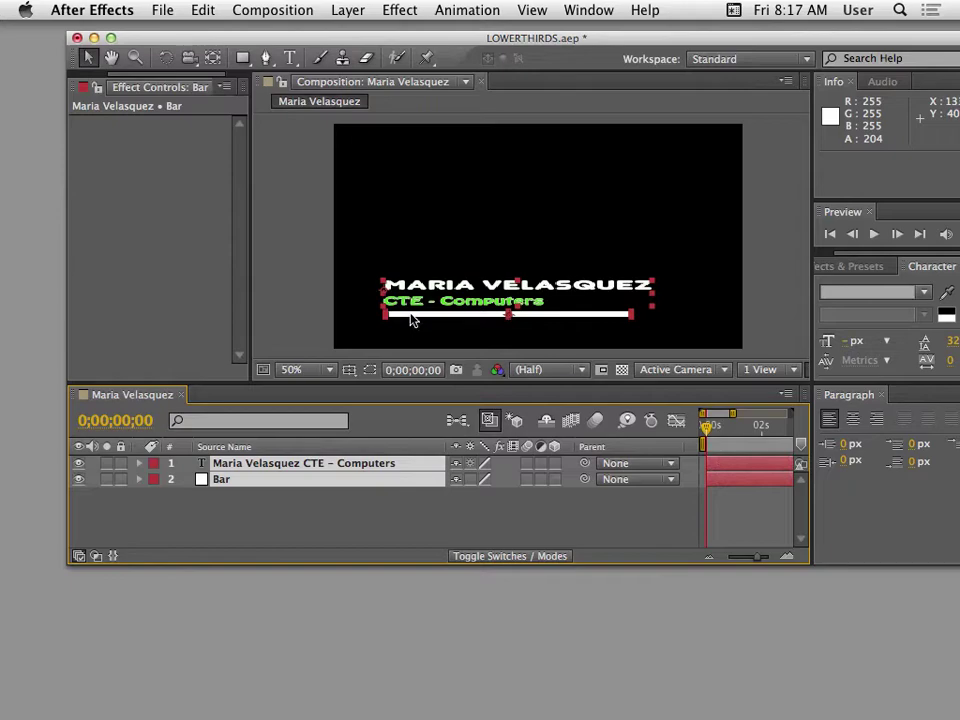
Bring up the Align panel as a floating window over the composition.
{"action": "left_click_drag", "start_coordinate": [473, 44], "coordinate": [394, 43]}
{"action": "left_click", "coordinate": [589, 10]}
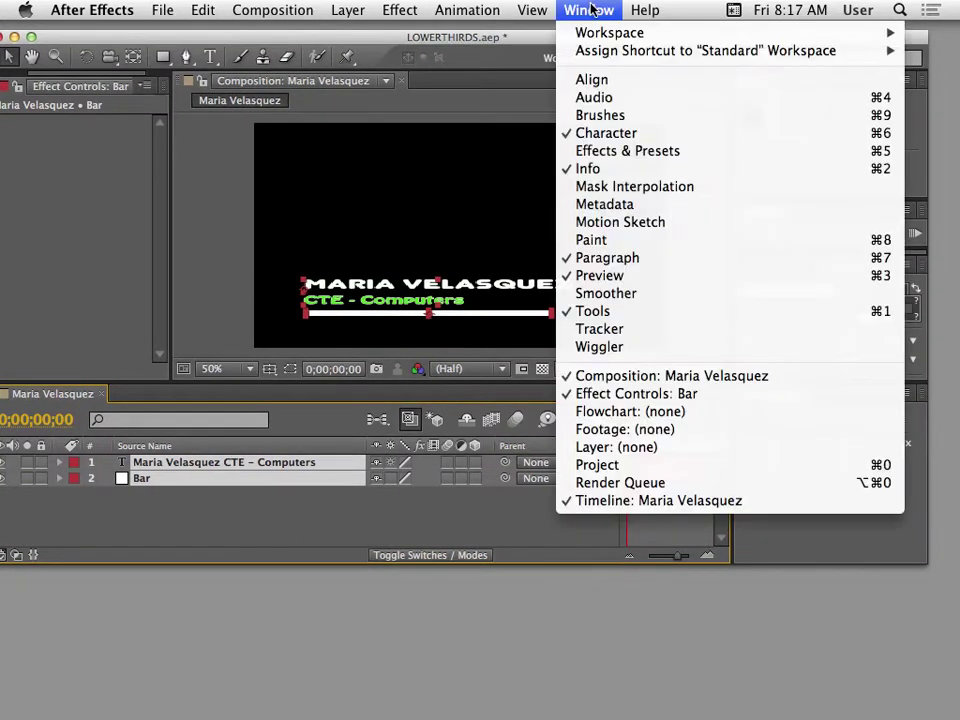
{"action": "left_click", "coordinate": [588, 80]}
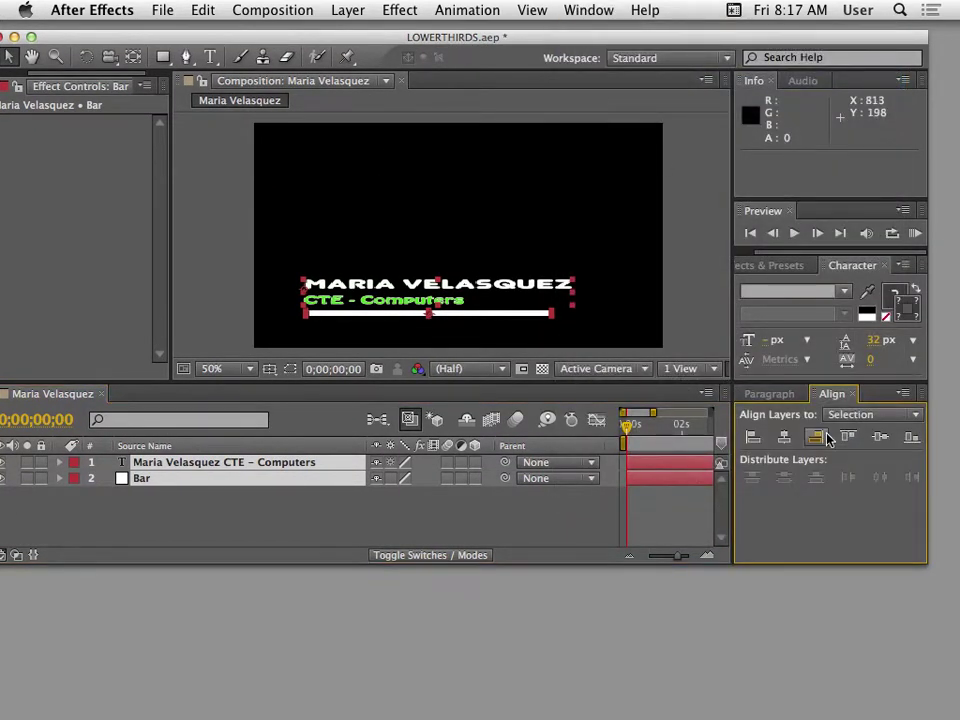
{"action": "left_click_drag", "start_coordinate": [816, 400], "coordinate": [109, 250]}
{"action": "left_click_drag", "start_coordinate": [333, 35], "coordinate": [431, 29]}
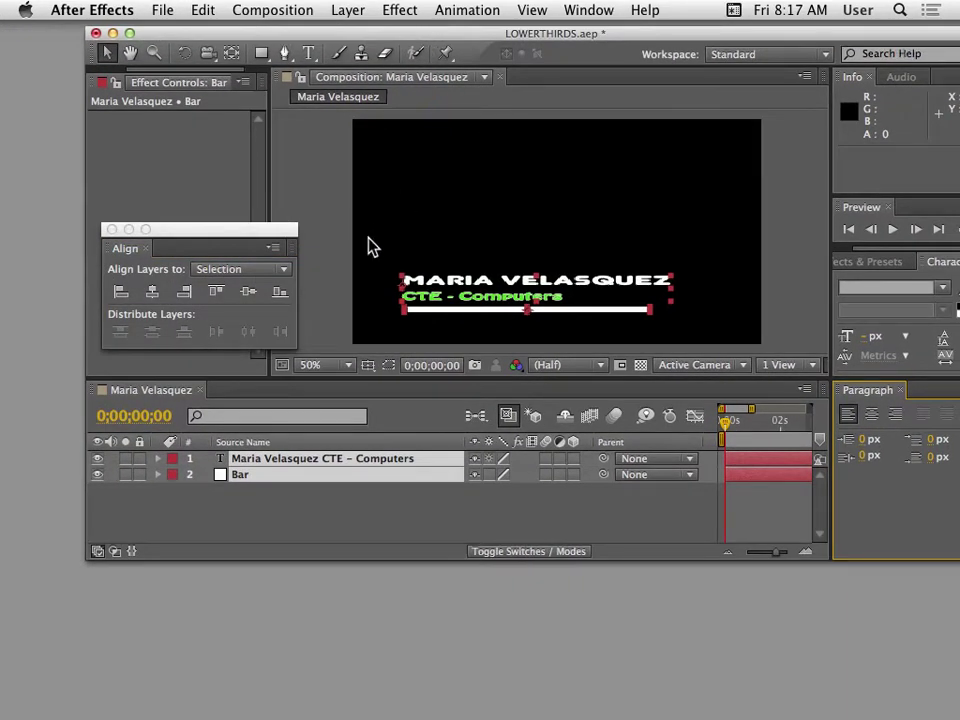
{"action": "left_click_drag", "start_coordinate": [268, 235], "coordinate": [464, 137]}
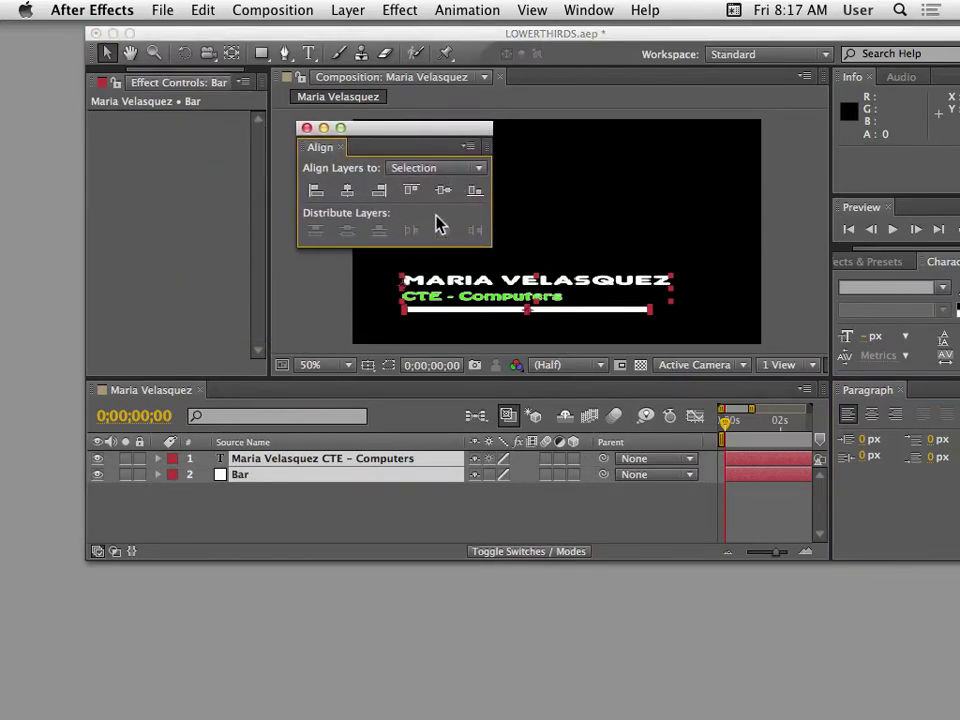
{"action": "left_click_drag", "start_coordinate": [386, 147], "coordinate": [501, 149]}
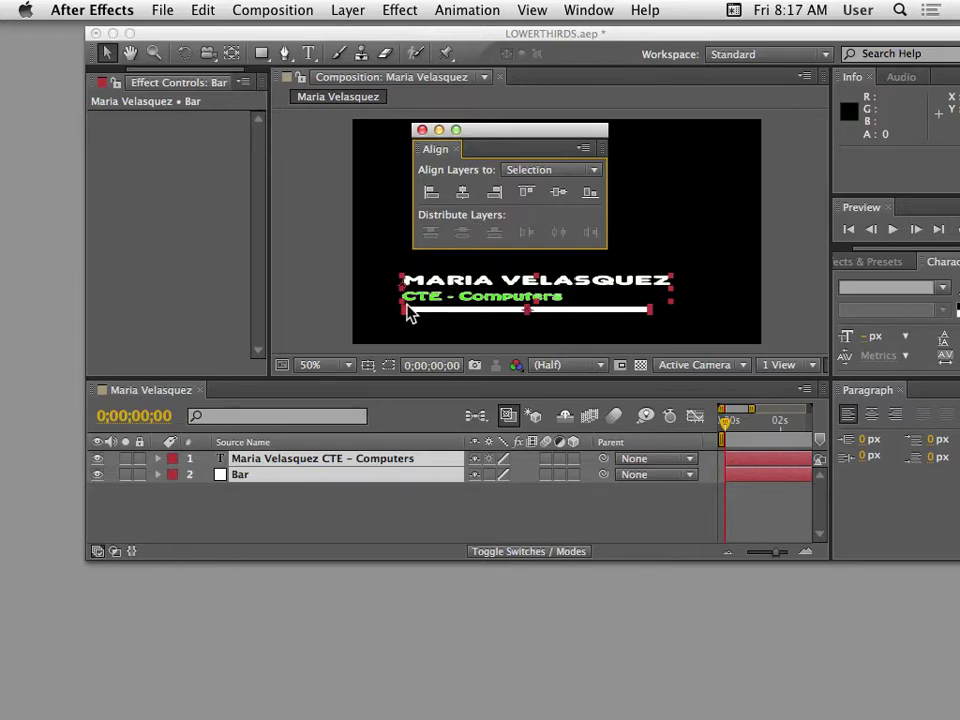
Select both layers and align their left edges, relative to the Selection.
{"action": "left_click", "coordinate": [370, 524]}
{"action": "left_click_drag", "start_coordinate": [370, 524], "coordinate": [351, 459]}
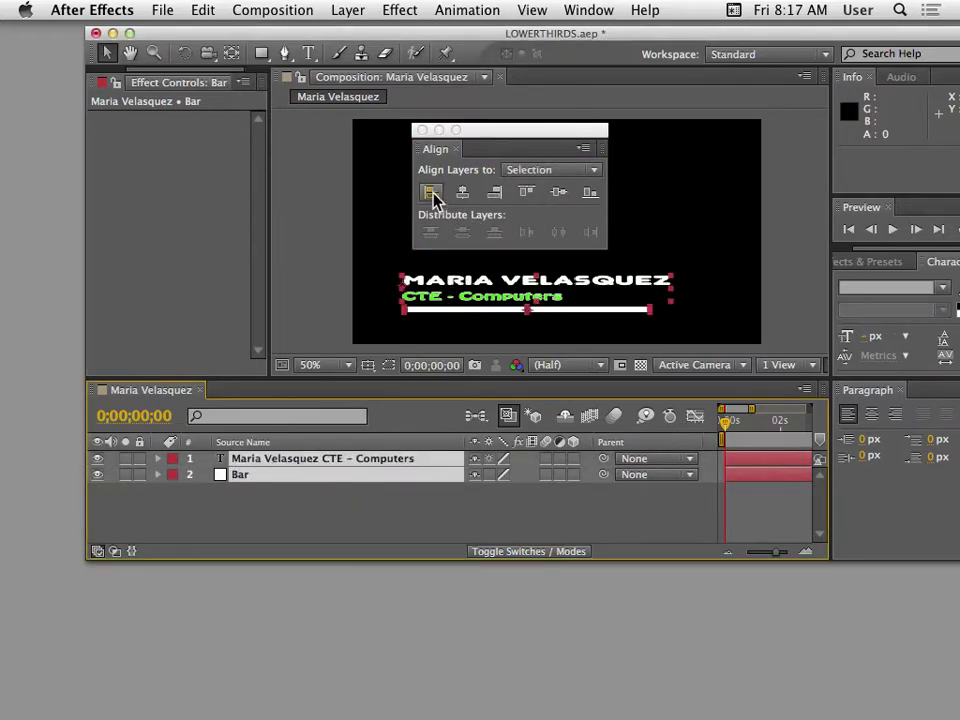
{"action": "left_click", "coordinate": [433, 195]}
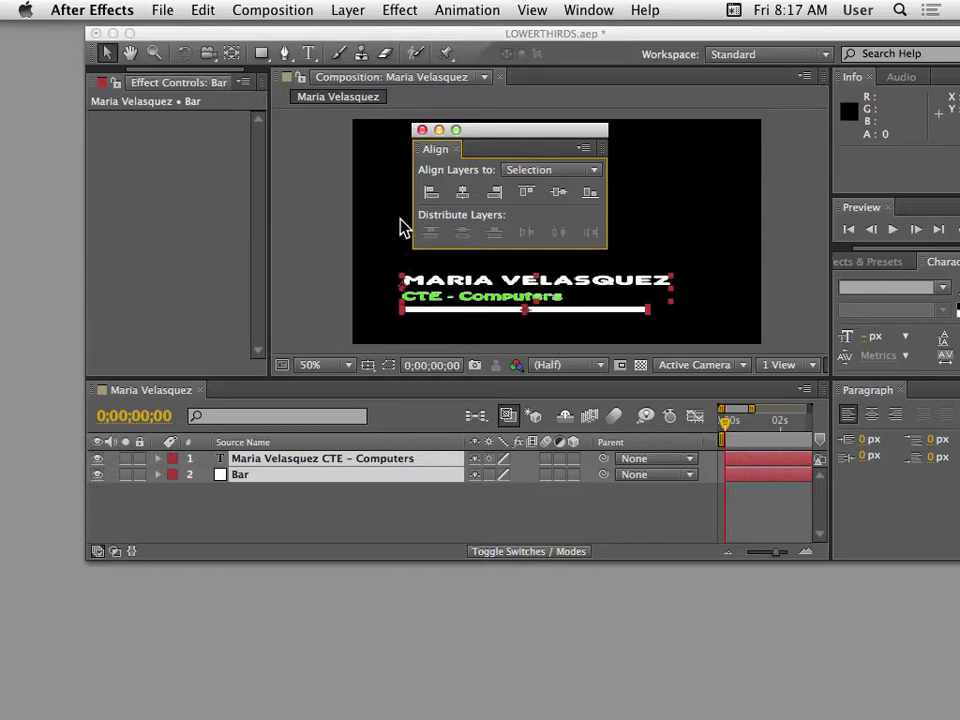
{"action": "left_click_drag", "start_coordinate": [488, 129], "coordinate": [430, 117]}
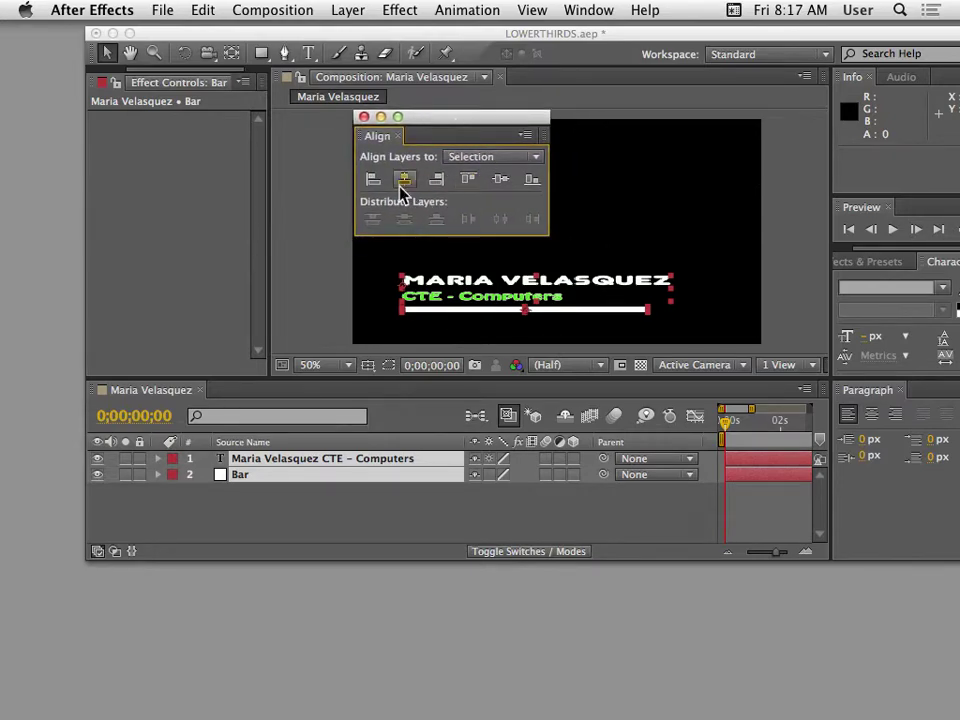
{"action": "left_click", "coordinate": [470, 157]}
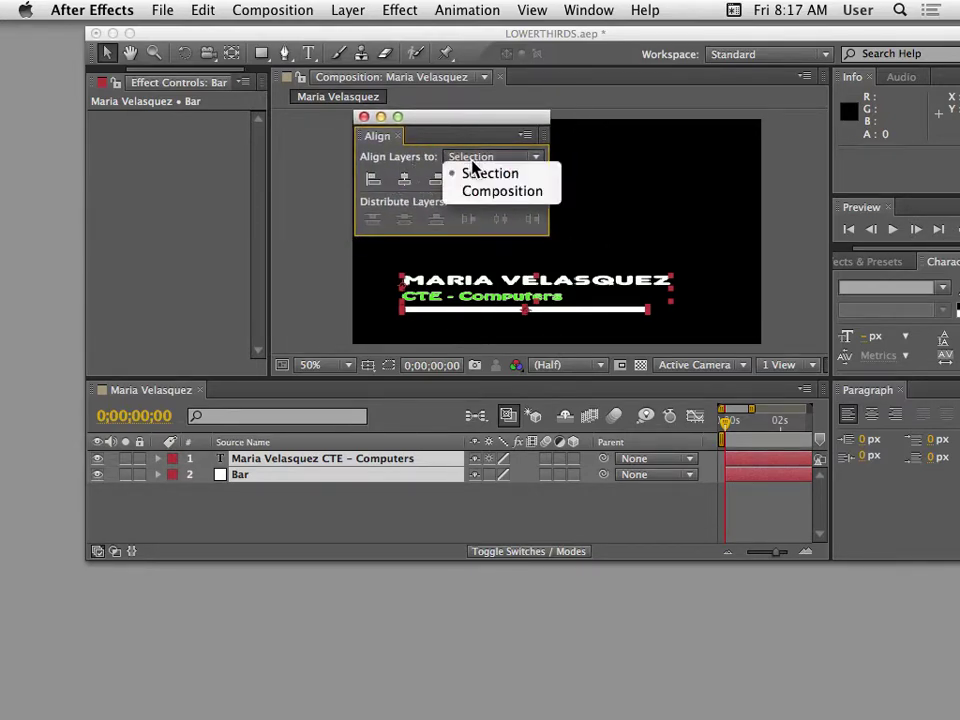
{"action": "left_click", "coordinate": [483, 171]}
{"action": "left_click", "coordinate": [468, 162]}
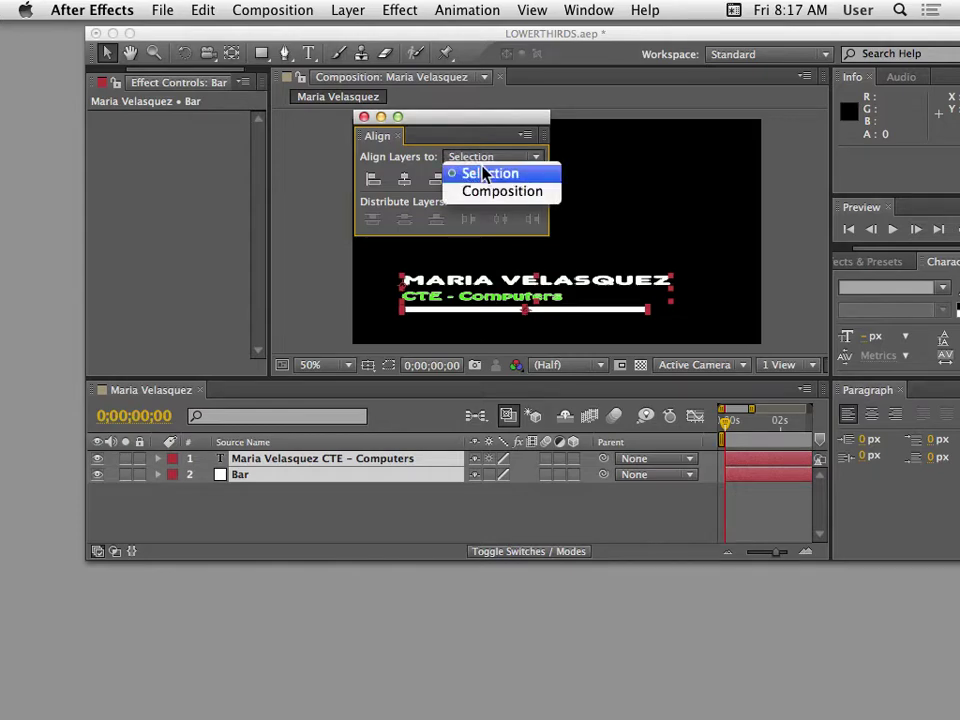
{"action": "left_click", "coordinate": [489, 156]}
Deselect the layers and close the floating Align panel.
{"action": "left_click_drag", "start_coordinate": [456, 122], "coordinate": [465, 120]}
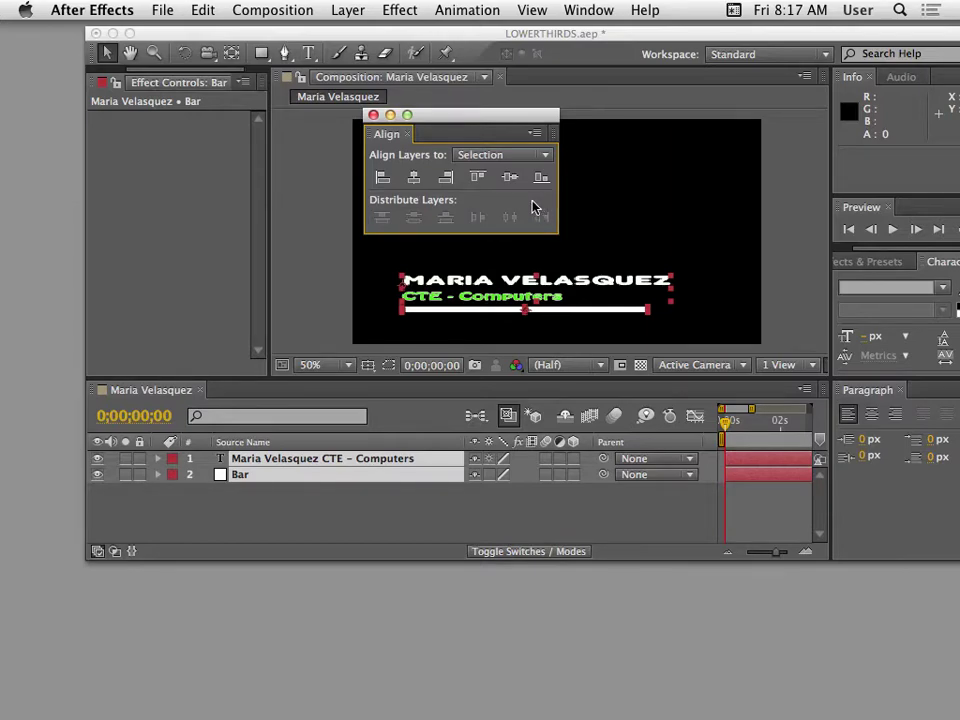
{"action": "left_click_drag", "start_coordinate": [456, 122], "coordinate": [217, 172]}
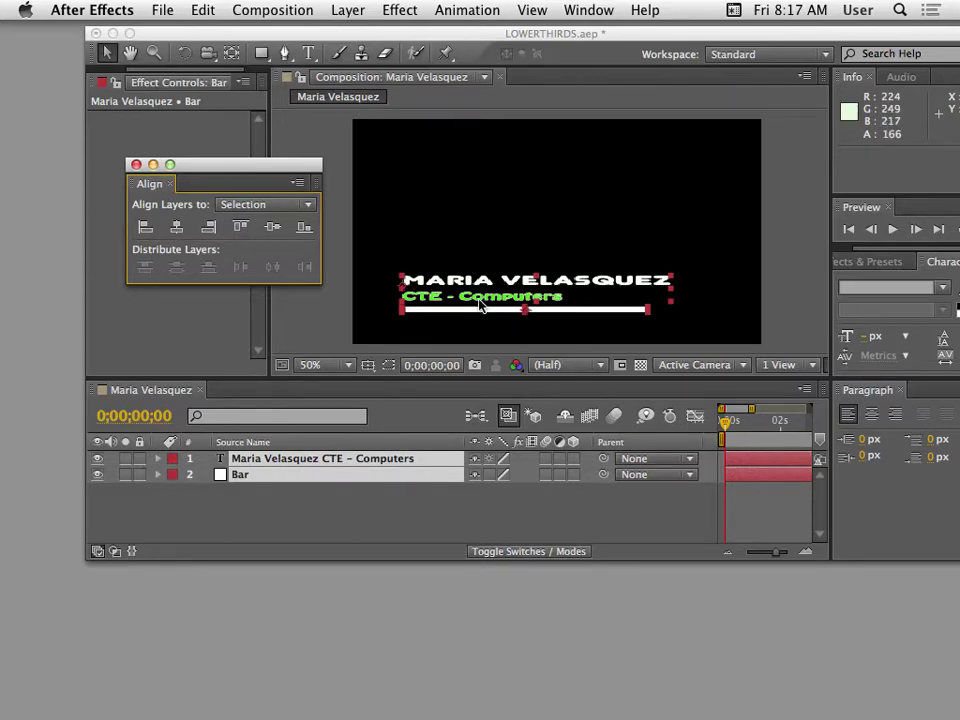
{"action": "left_click", "coordinate": [332, 536]}
{"action": "left_click_drag", "start_coordinate": [222, 172], "coordinate": [177, 183]}
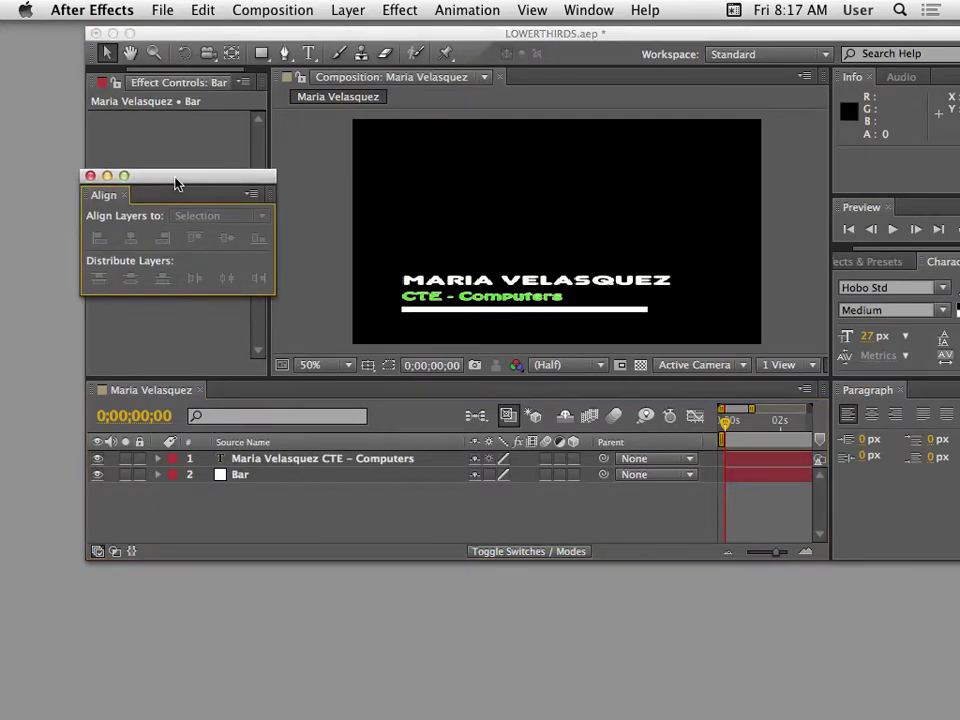
{"action": "left_click_drag", "start_coordinate": [217, 32], "coordinate": [169, 31]}
{"action": "left_click_drag", "start_coordinate": [125, 194], "coordinate": [132, 244]}
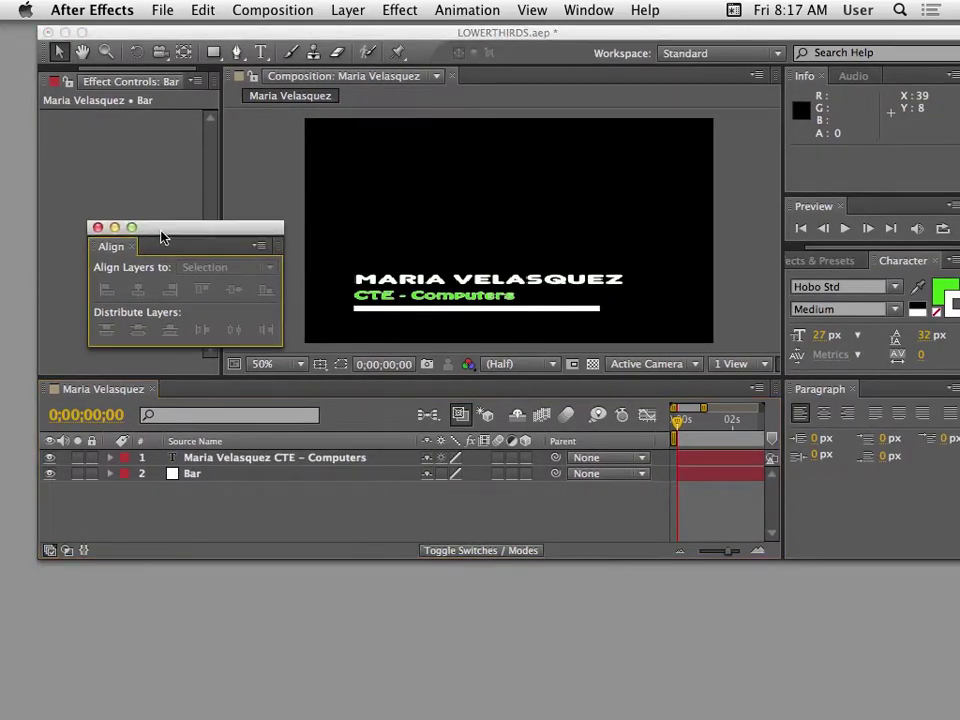
{"action": "left_click", "coordinate": [98, 229]}
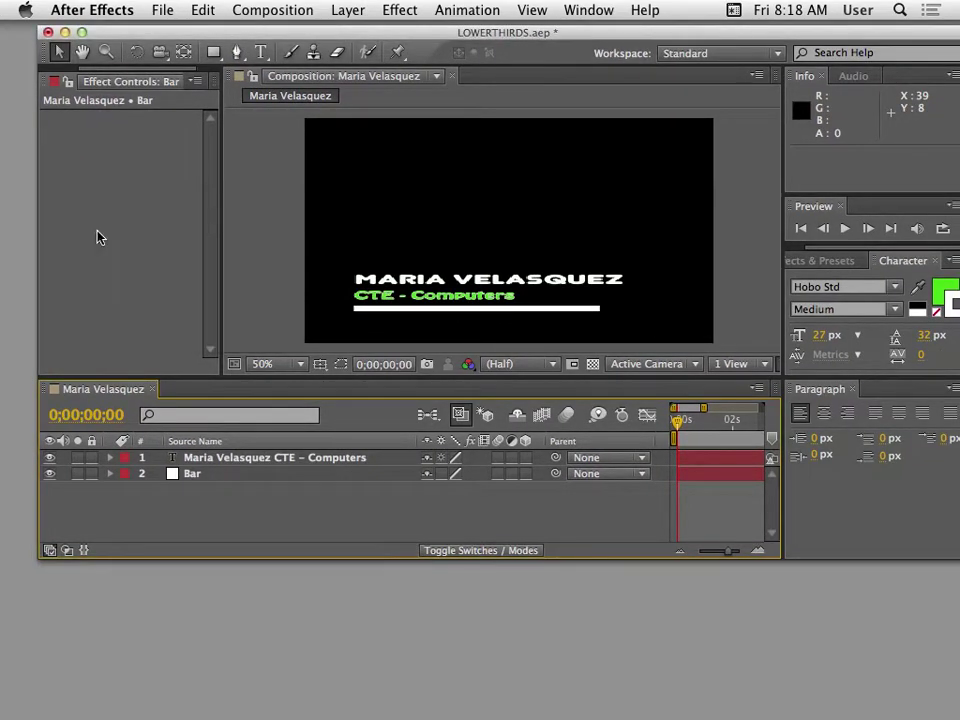
Close the Paragraph panel.
{"action": "left_click", "coordinate": [598, 10]}
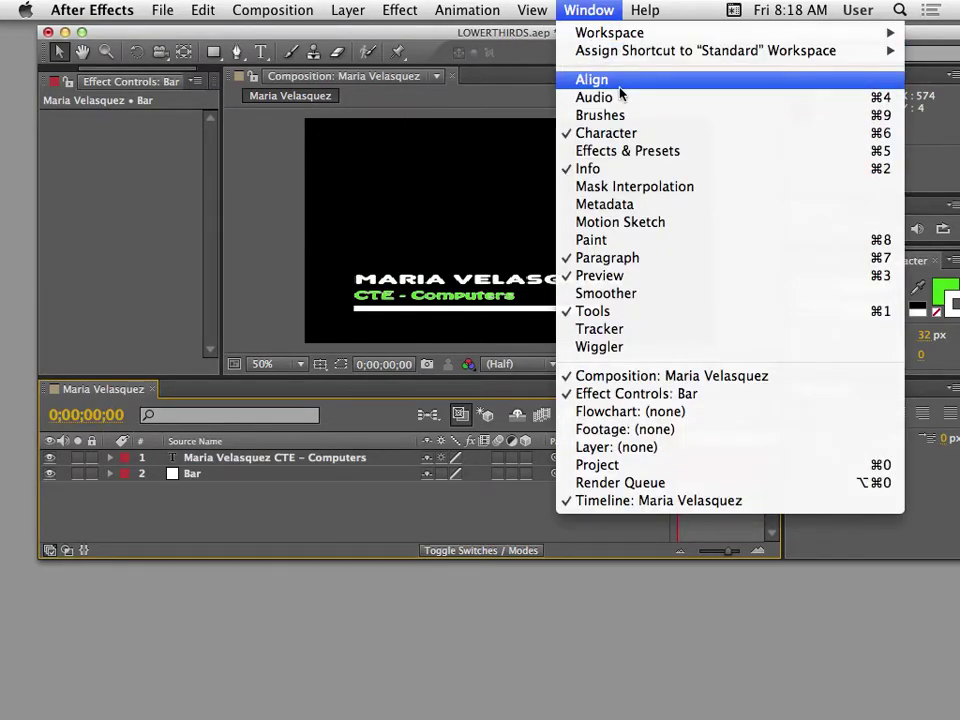
{"action": "left_click", "coordinate": [619, 86]}
{"action": "left_click_drag", "start_coordinate": [515, 42], "coordinate": [488, 41]}
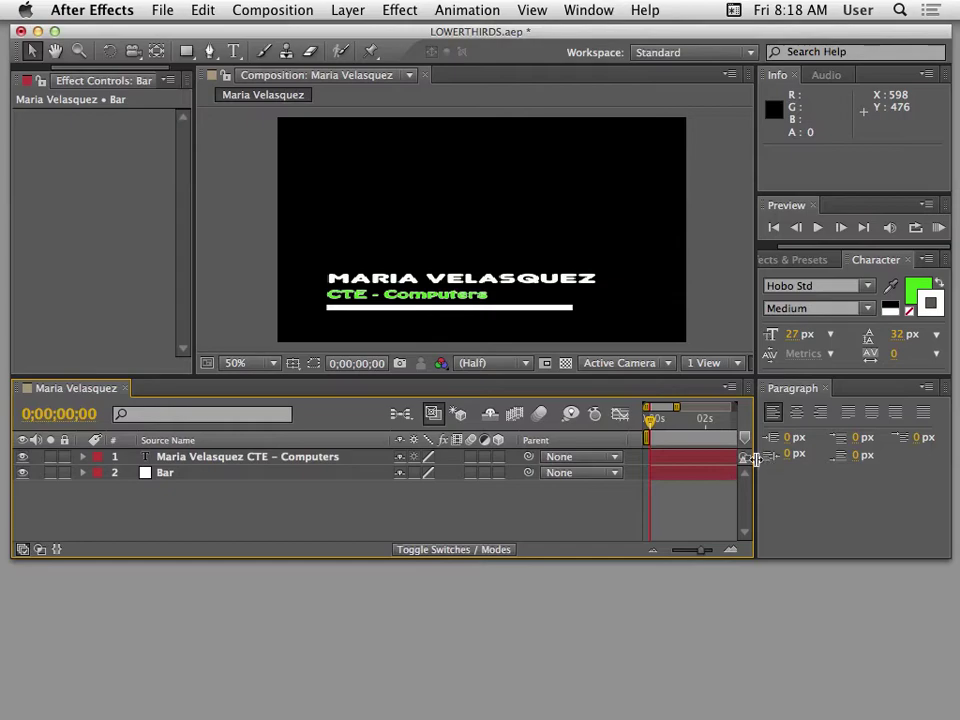
{"action": "left_click_drag", "start_coordinate": [556, 37], "coordinate": [408, 37]}
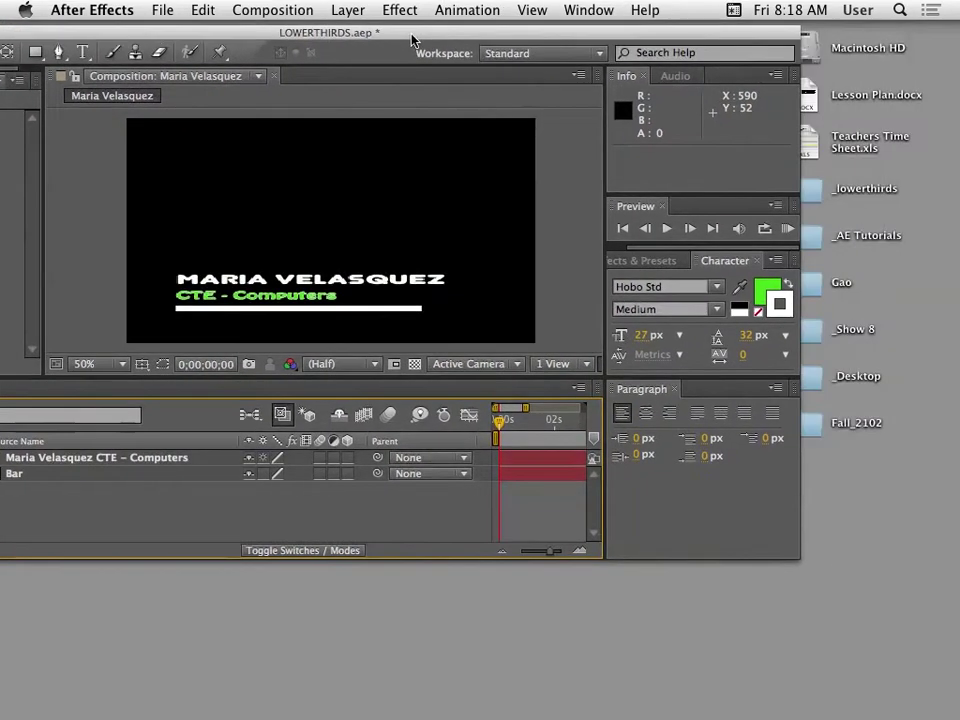
{"action": "left_click", "coordinate": [678, 397]}
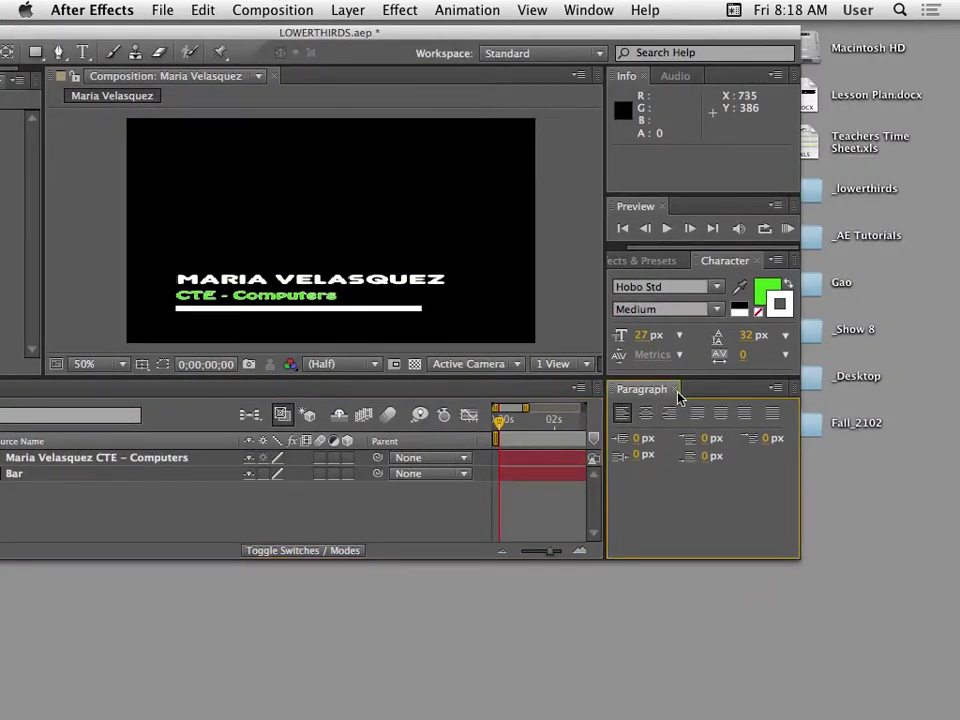
{"action": "left_click", "coordinate": [676, 389]}
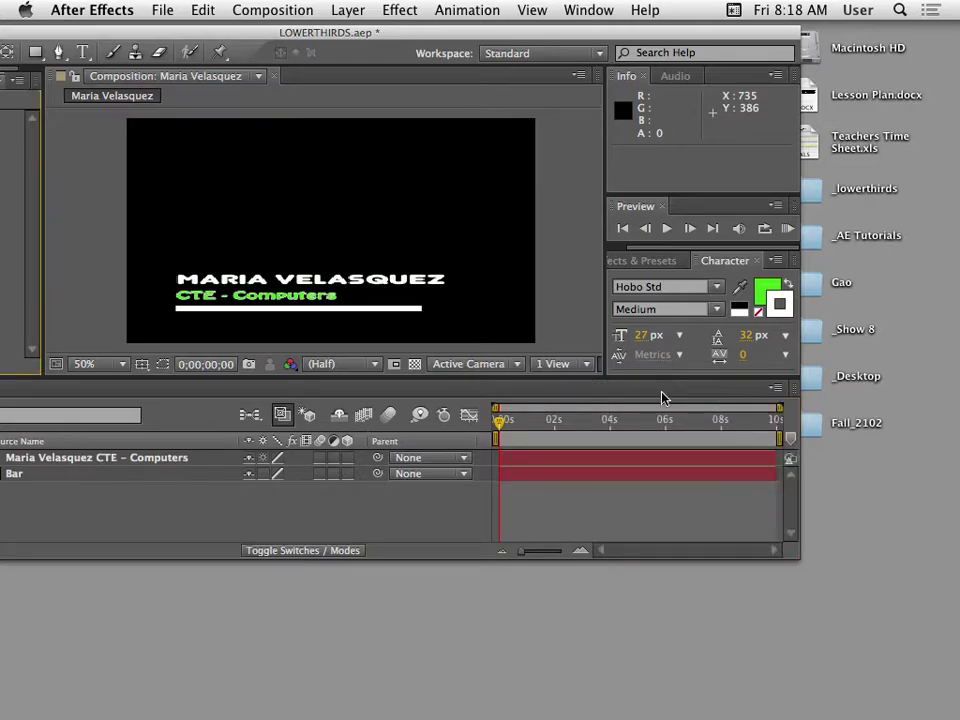
Widen the application window and return the playhead to 0;00;00;00.
{"action": "left_click_drag", "start_coordinate": [368, 32], "coordinate": [375, 30]}
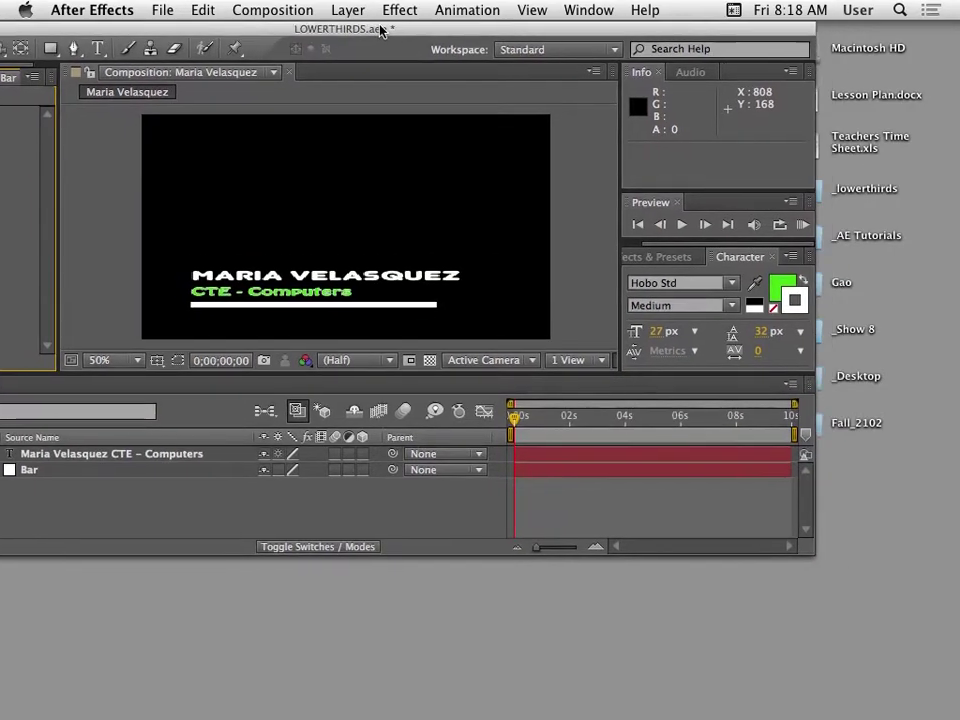
{"action": "left_click_drag", "start_coordinate": [806, 405], "coordinate": [920, 405]}
{"action": "left_click_drag", "start_coordinate": [519, 430], "coordinate": [549, 444]}
{"action": "left_click_drag", "start_coordinate": [323, 34], "coordinate": [456, 34]}
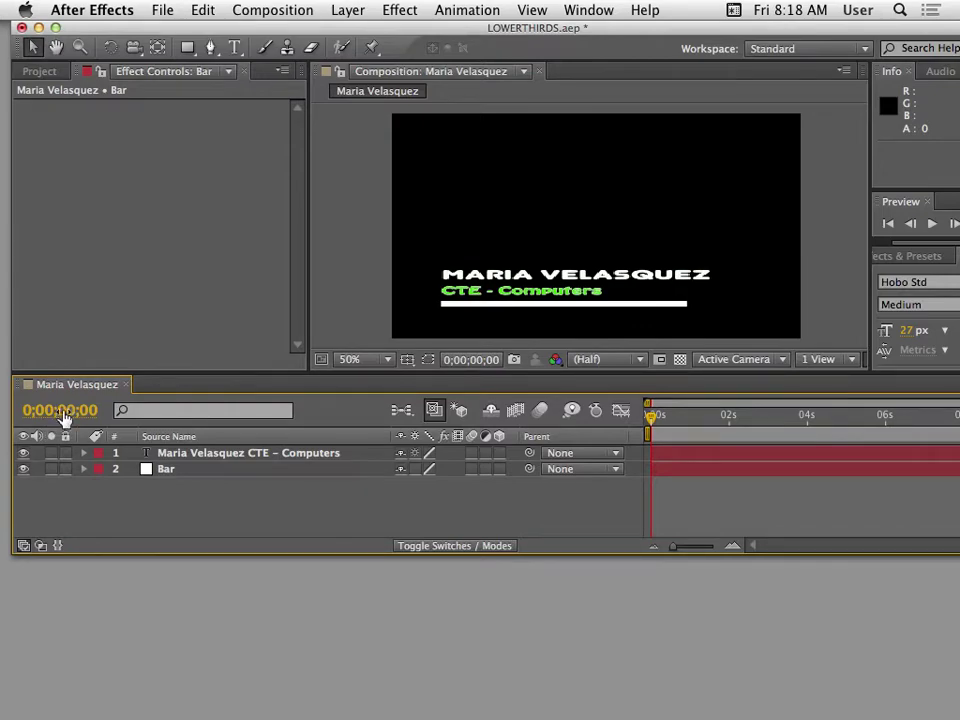
{"action": "left_click", "coordinate": [698, 416]}
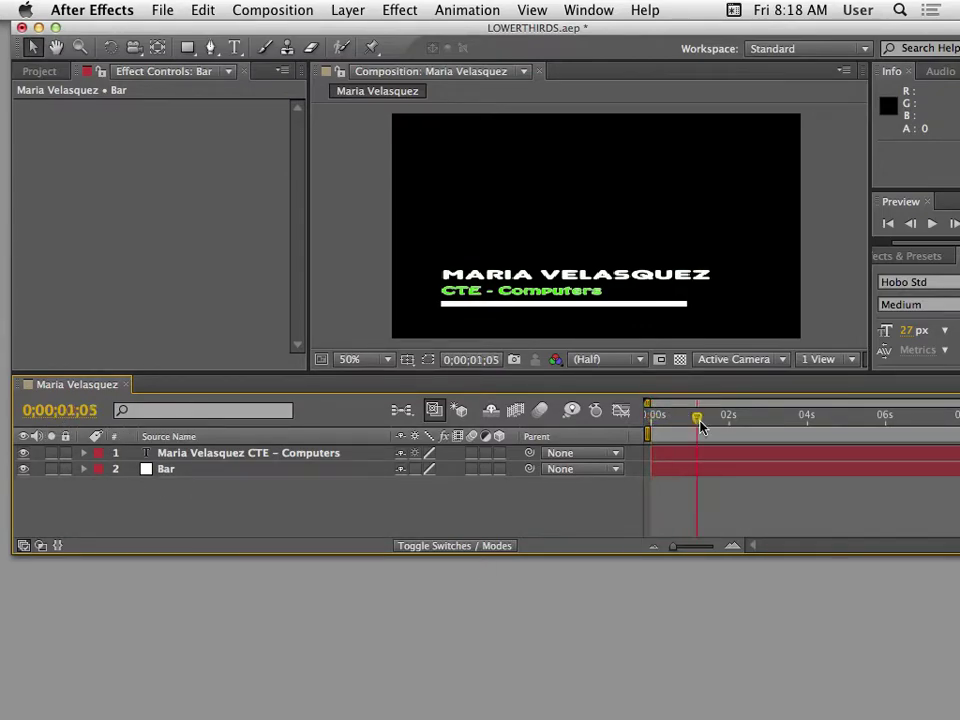
{"action": "left_click_drag", "start_coordinate": [707, 420], "coordinate": [617, 435]}
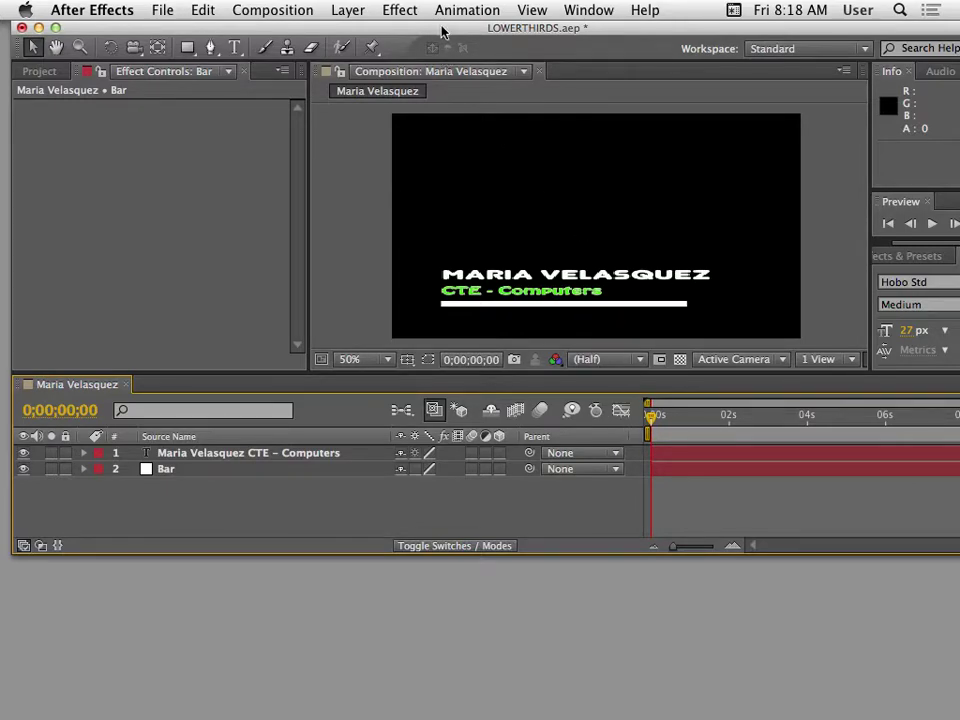
{"action": "left_click_drag", "start_coordinate": [443, 31], "coordinate": [557, 42]}
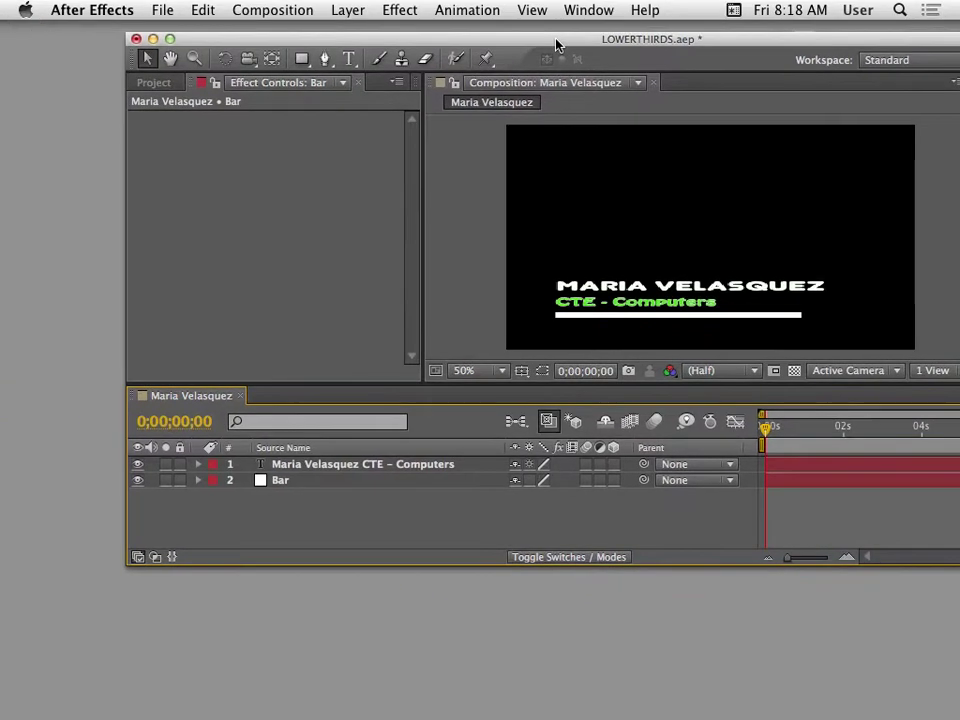
Show the Bar layer's Position and set X to -226.8 so the bar sits off-frame left.
{"action": "left_click", "coordinate": [292, 485]}
{"action": "key", "text": "p"}
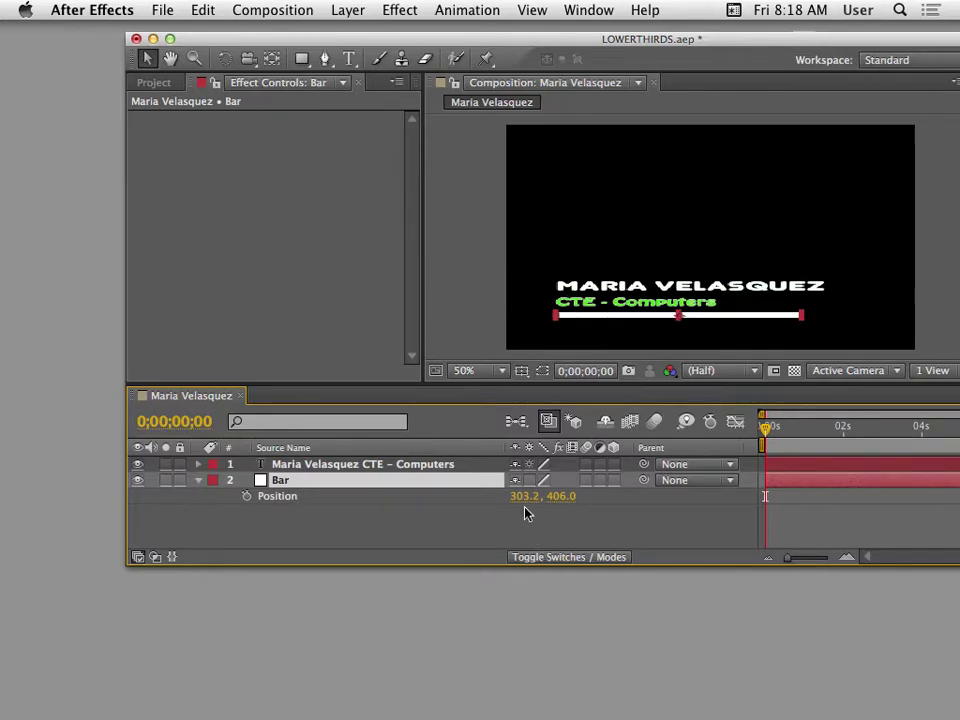
{"action": "left_click_drag", "start_coordinate": [525, 508], "coordinate": [475, 503]}
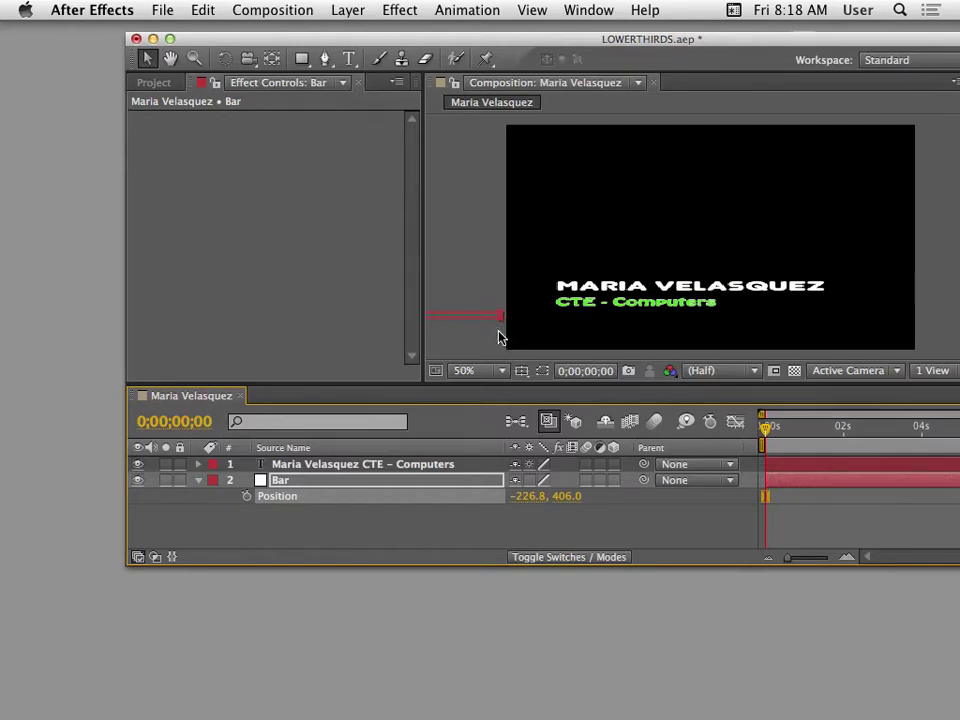
Adjust the composition zoom and pan so the whole title shows, and preview the animation.
{"action": "left_click_drag", "start_coordinate": [630, 48], "coordinate": [508, 51]}
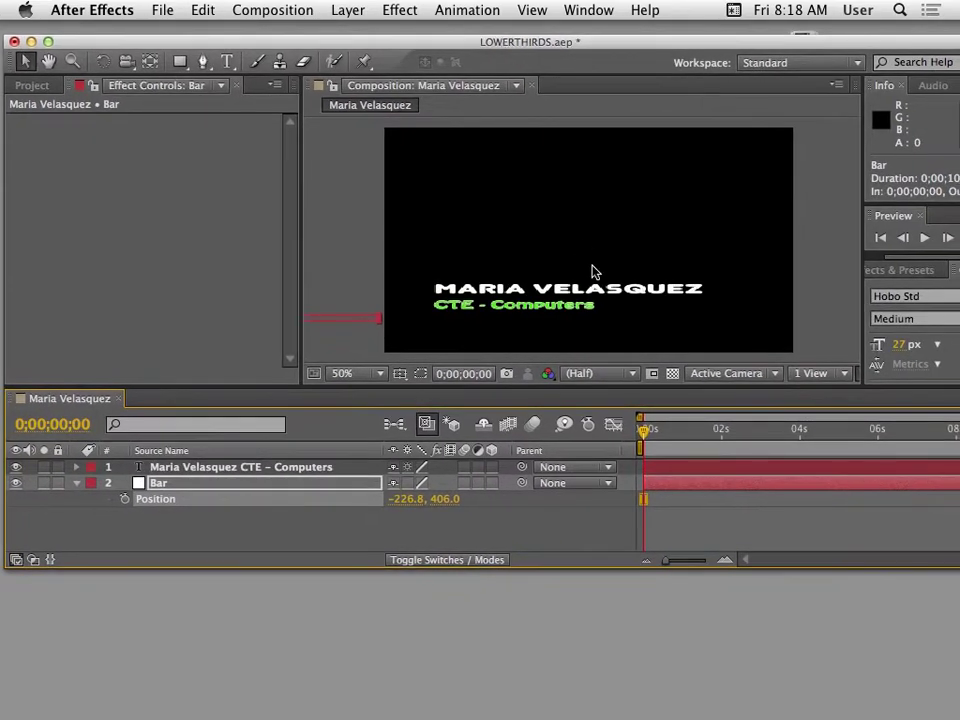
{"action": "key", "text": "comma"}
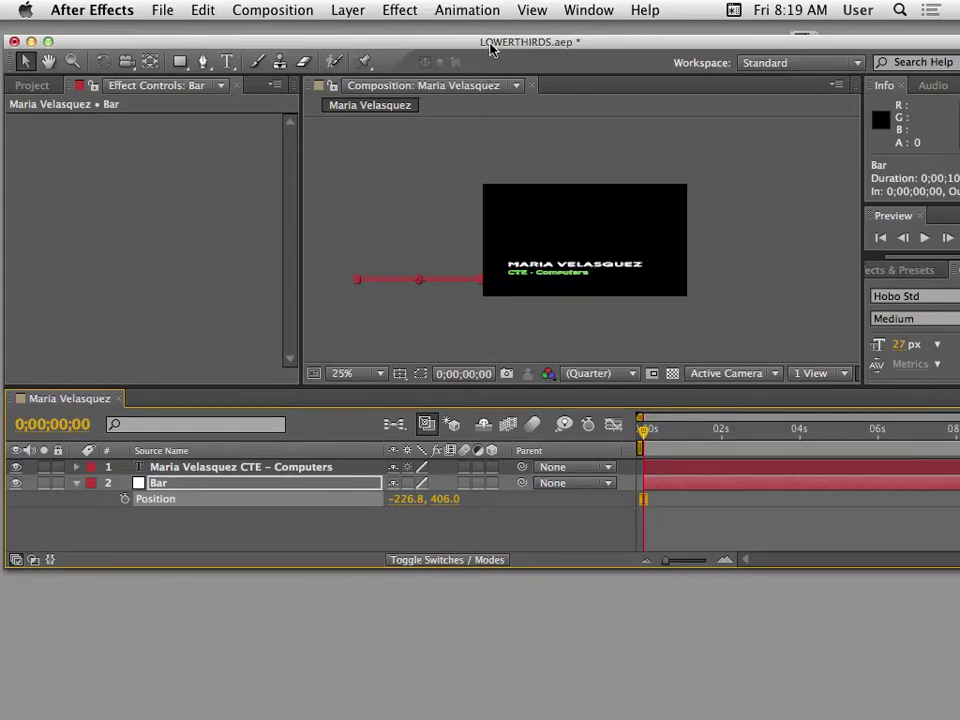
{"action": "left_click_drag", "start_coordinate": [491, 50], "coordinate": [483, 51]}
{"action": "key", "text": "period"}
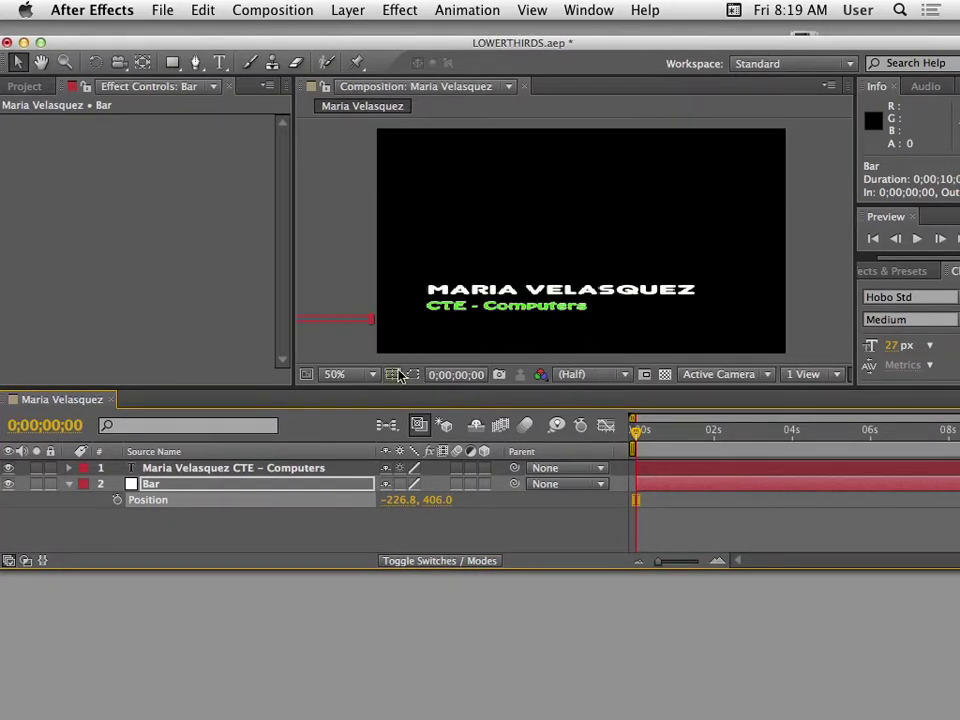
{"action": "key", "text": "h"}
{"action": "left_click_drag", "start_coordinate": [424, 241], "coordinate": [659, 302]}
{"action": "key", "text": "space"}
{"action": "left_click_drag", "start_coordinate": [829, 281], "coordinate": [662, 309]}
Select the Bar layer and set a Position keyframe at 0;00;00;00.
{"action": "key", "text": "v"}
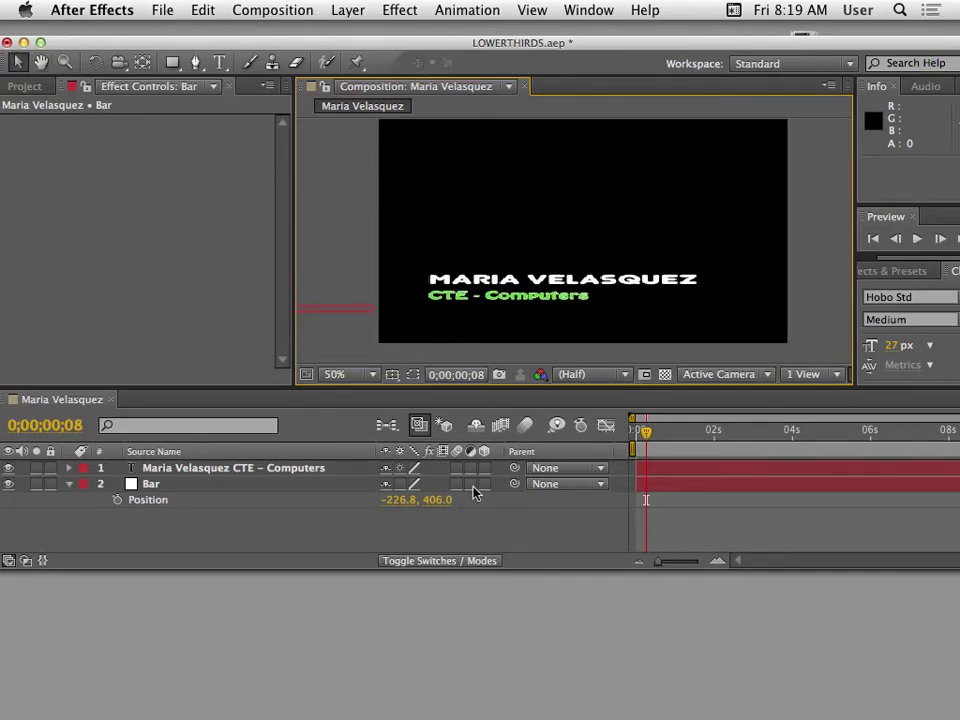
{"action": "left_click", "coordinate": [246, 486]}
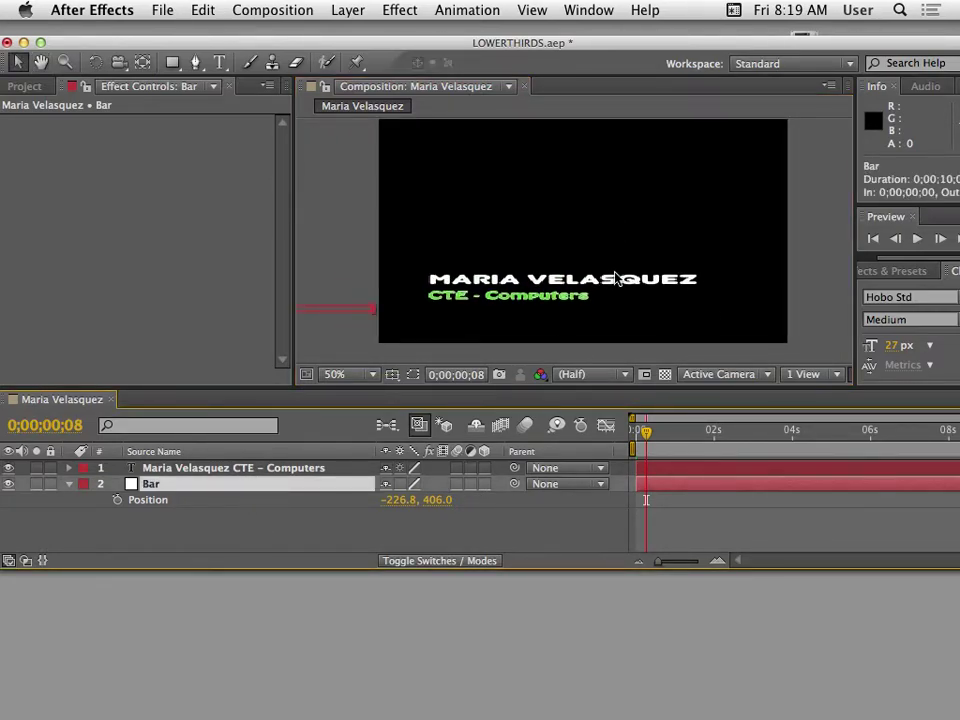
{"action": "left_click_drag", "start_coordinate": [487, 46], "coordinate": [561, 36]}
{"action": "left_click_drag", "start_coordinate": [720, 421], "coordinate": [708, 421]}
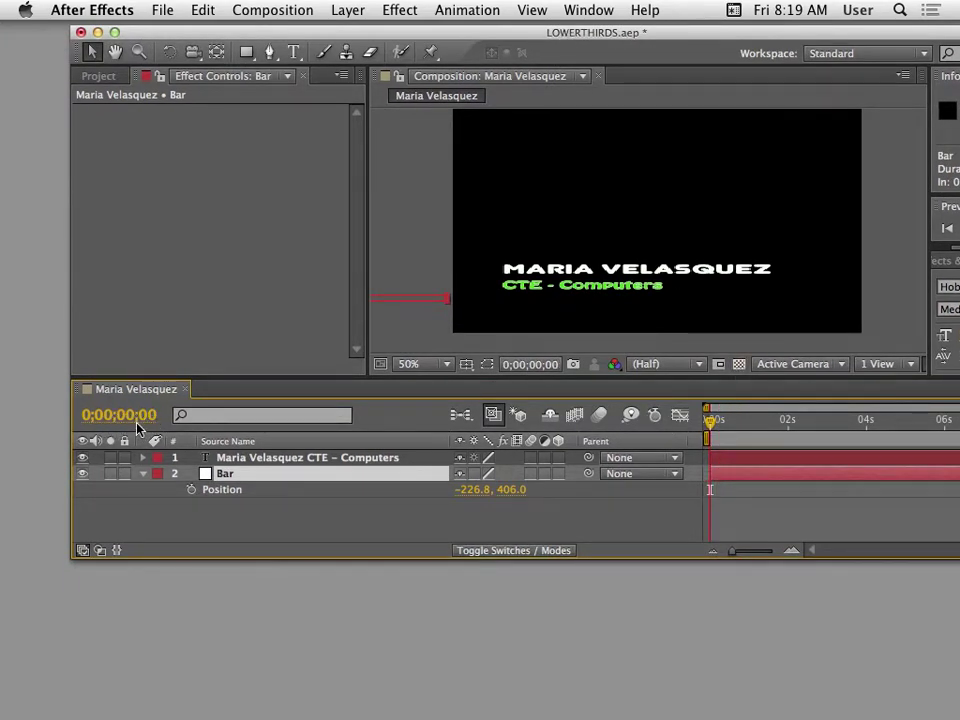
{"action": "left_click", "coordinate": [192, 490]}
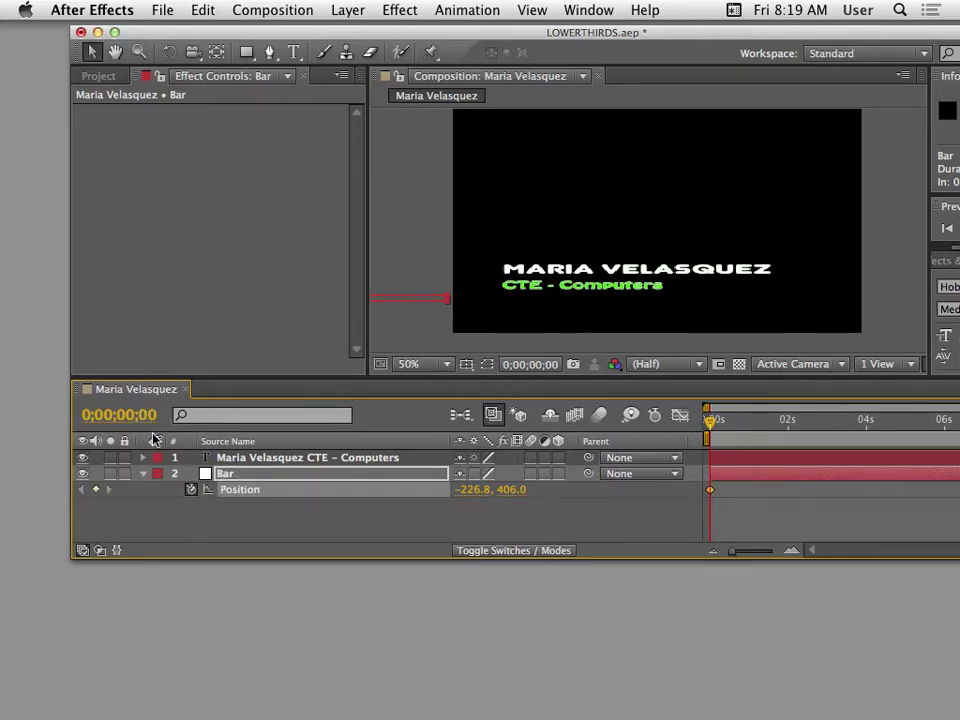
At 0;00;01;00, move the bar's Position X to 303.2, adding a second keyframe.
{"action": "mouse_move", "coordinate": [736, 425]}
{"action": "left_mouse_down"}
{"action": "mouse_move", "coordinate": [765, 424]}
{"action": "mouse_move", "coordinate": [752, 432]}
{"action": "left_mouse_up"}
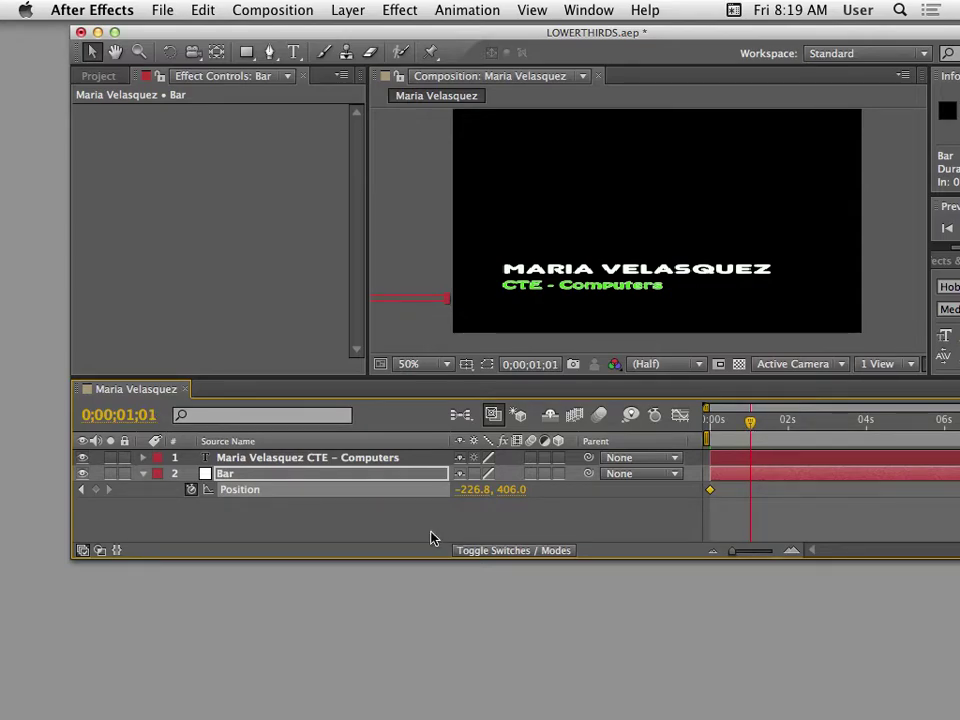
{"action": "key", "text": "Page_Up"}
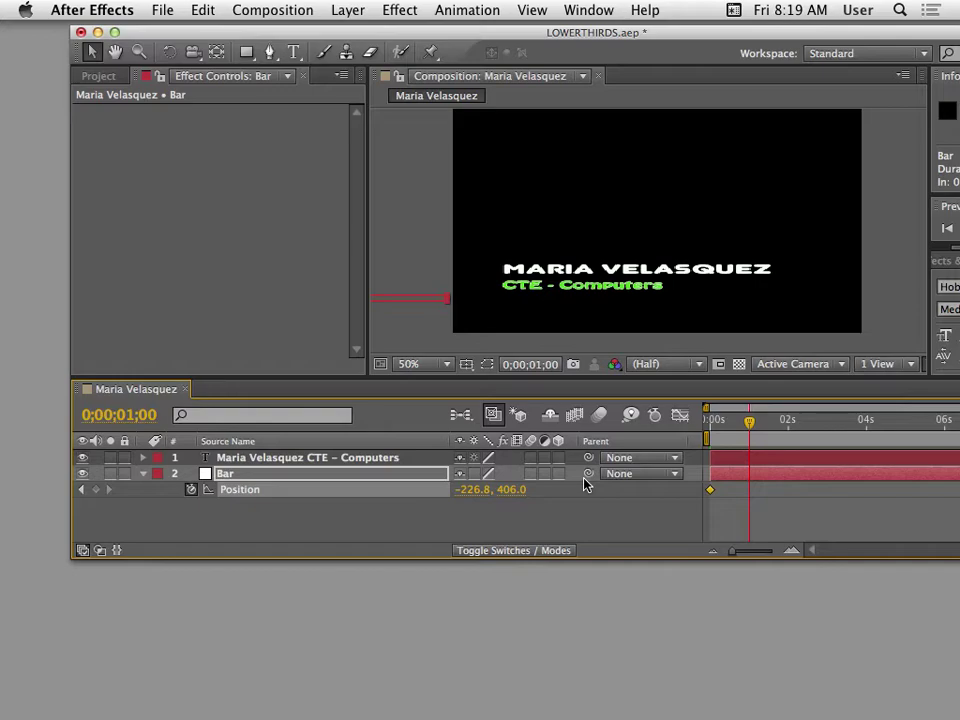
{"action": "left_click_drag", "start_coordinate": [475, 490], "coordinate": [521, 492]}
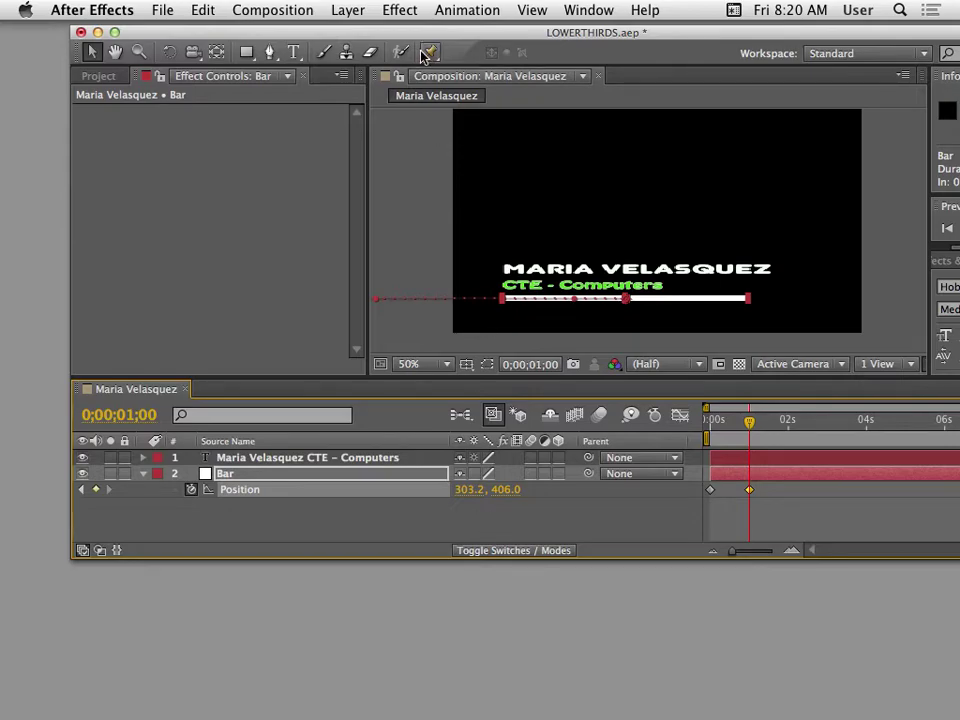
{"action": "left_click_drag", "start_coordinate": [497, 32], "coordinate": [355, 26]}
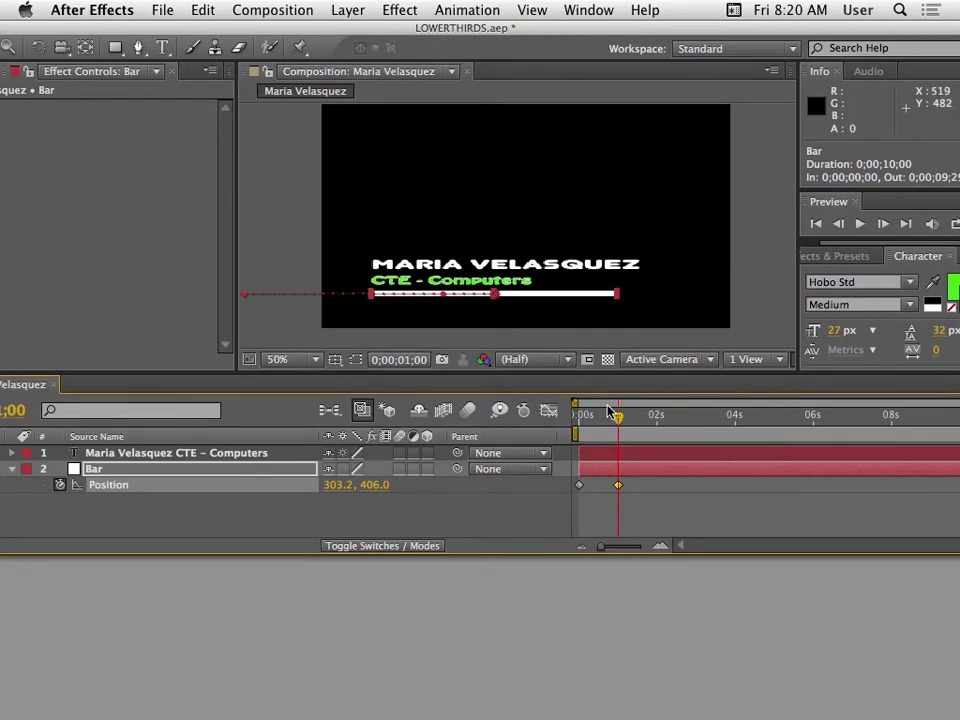
{"action": "left_click_drag", "start_coordinate": [617, 427], "coordinate": [574, 429]}
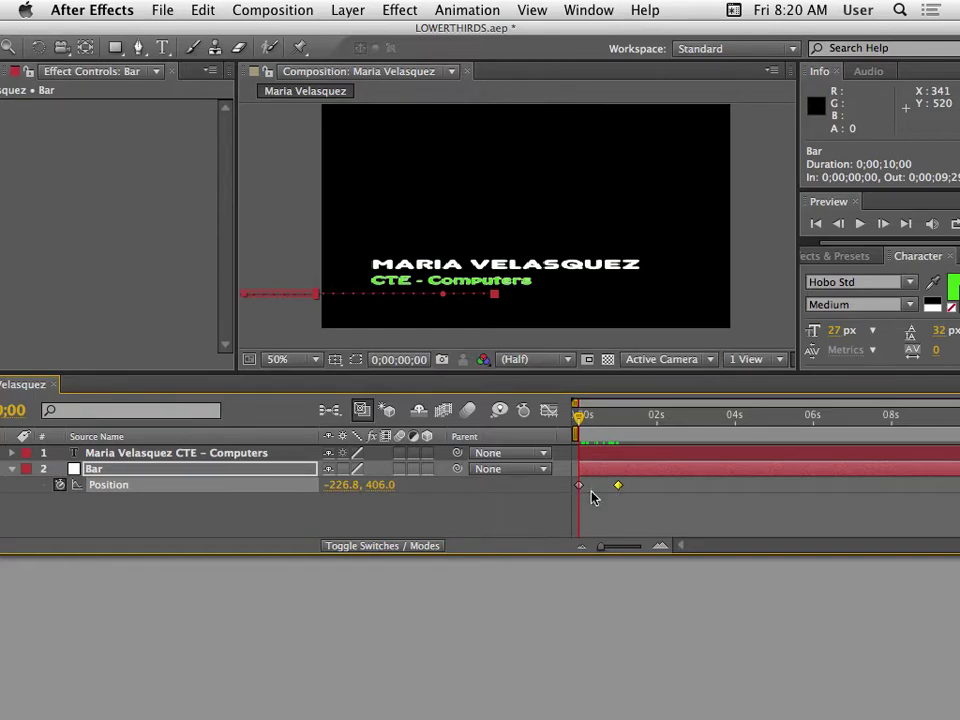
{"action": "left_click_drag", "start_coordinate": [576, 420], "coordinate": [573, 447]}
{"action": "left_click_drag", "start_coordinate": [516, 28], "coordinate": [448, 30]}
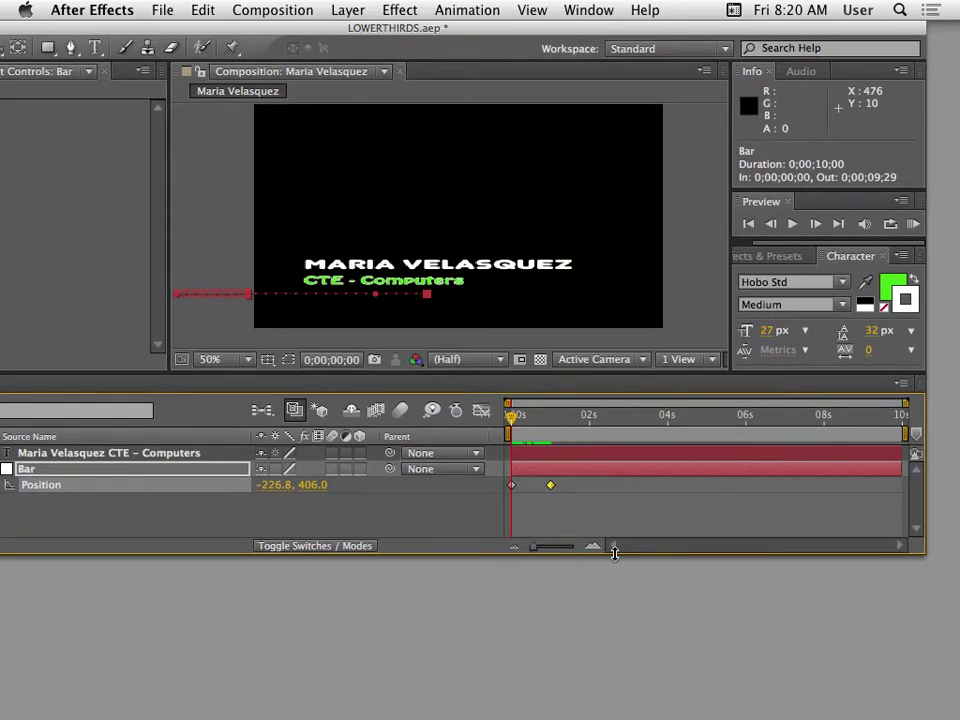
{"action": "key", "text": "space"}
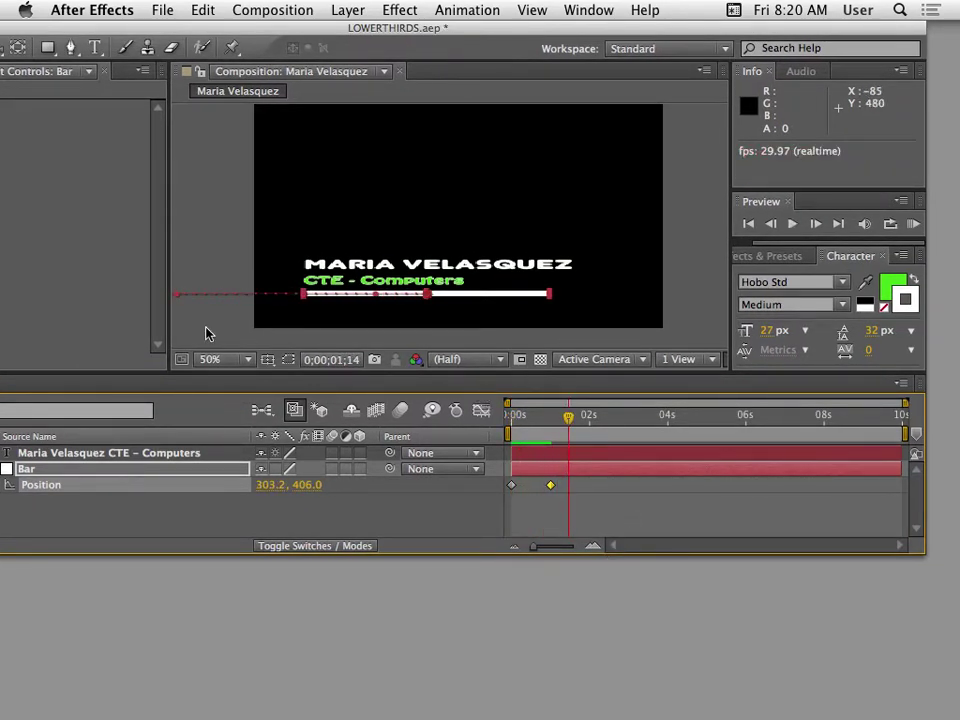
{"action": "left_click", "coordinate": [205, 333]}
{"action": "left_click_drag", "start_coordinate": [563, 428], "coordinate": [506, 426]}
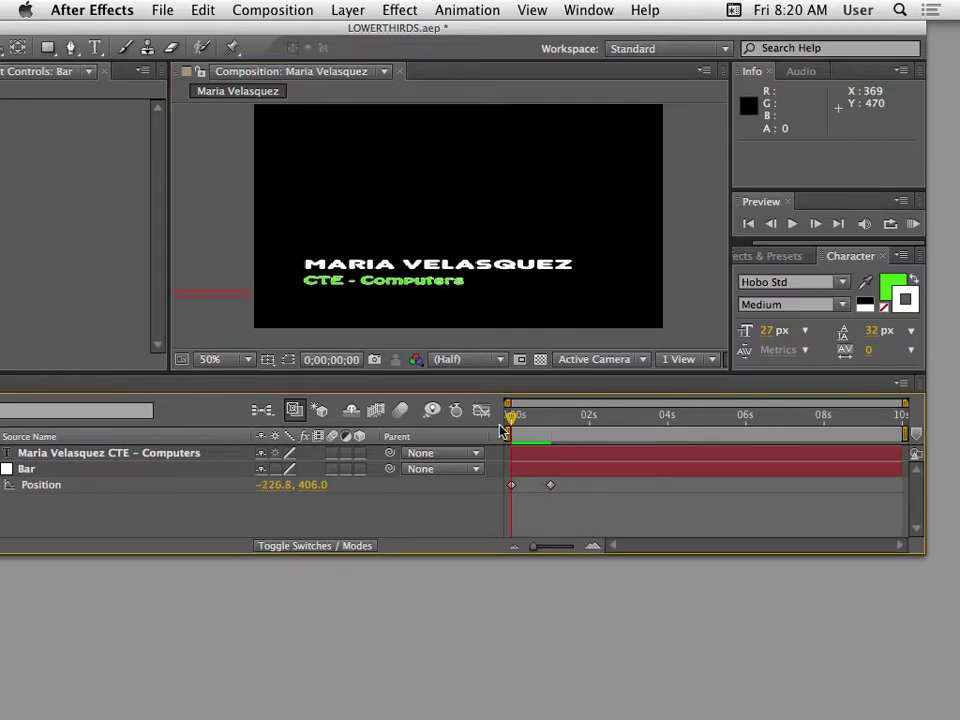
{"action": "key", "text": "space"}
{"action": "left_click_drag", "start_coordinate": [570, 426], "coordinate": [505, 440]}
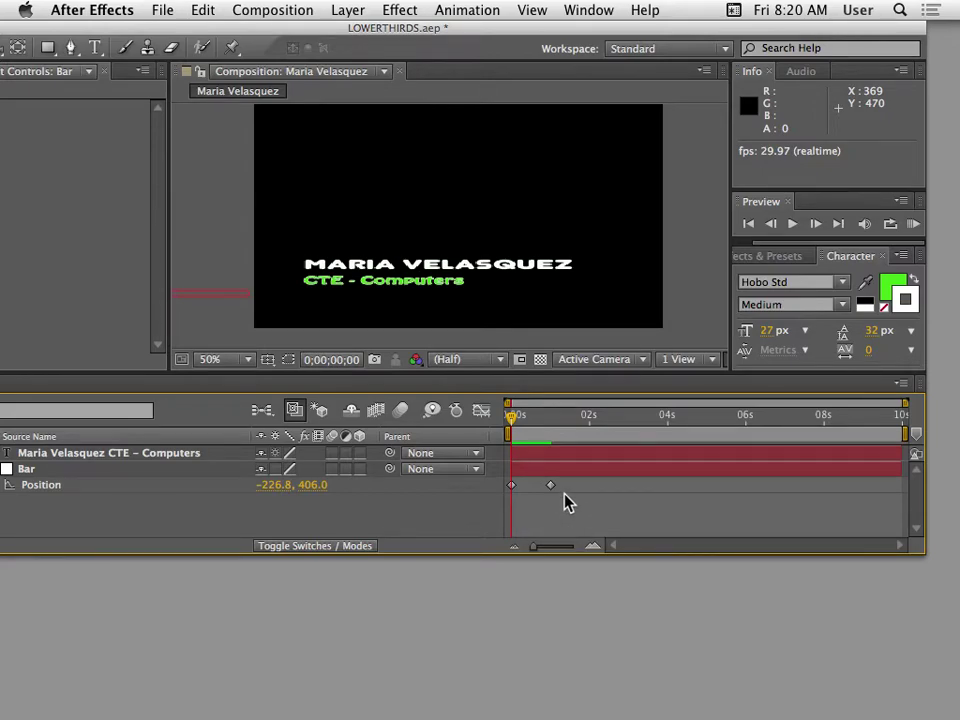
Apply Easy Ease In to the bar's 1-second Position keyframe and preview the slowdown.
{"action": "right_click", "coordinate": [550, 487]}
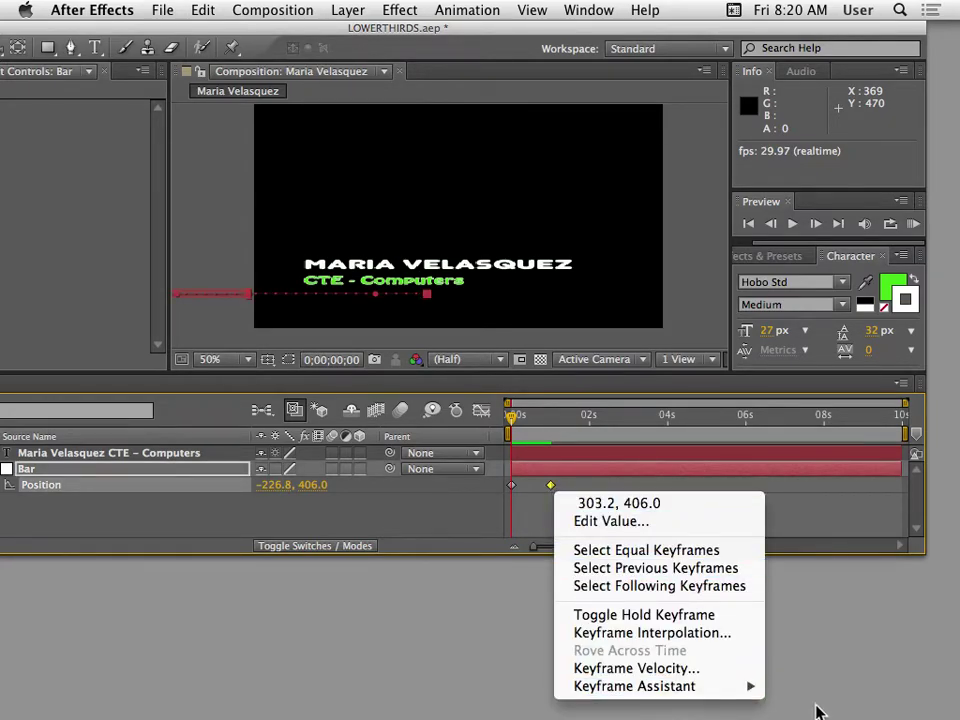
{"action": "mouse_move", "coordinate": [727, 690]}
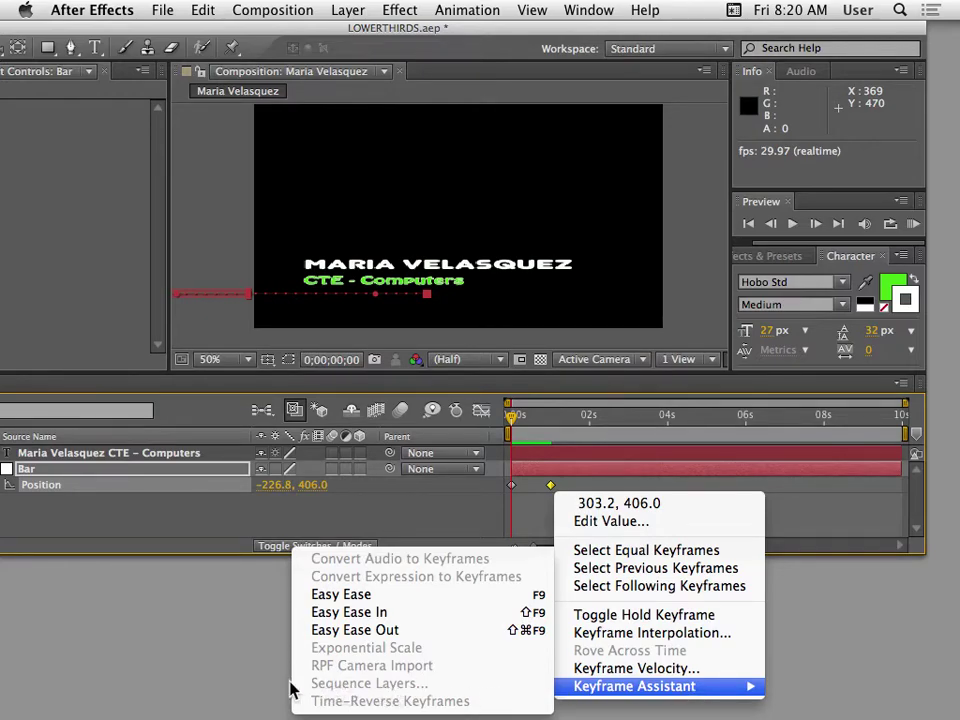
{"action": "left_click", "coordinate": [360, 613]}
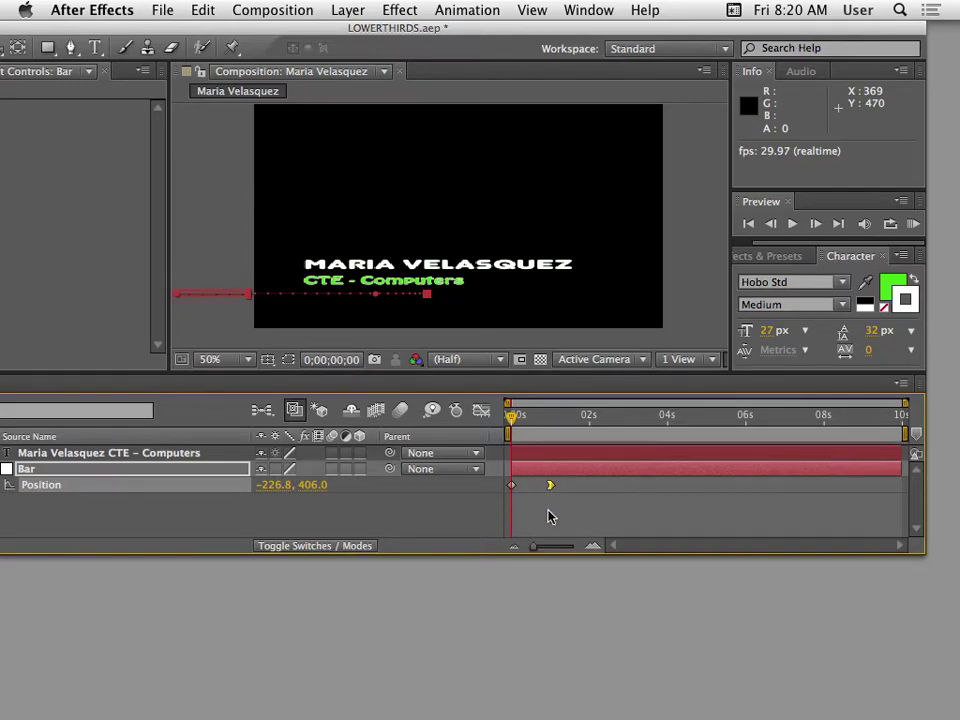
{"action": "key", "text": "space"}
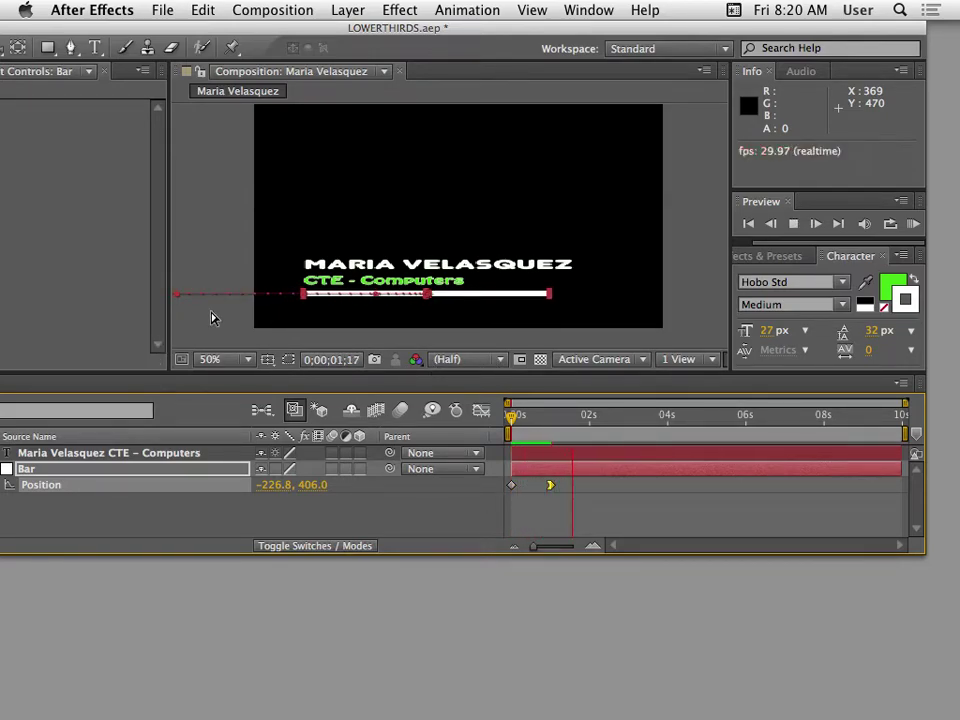
{"action": "left_click", "coordinate": [279, 347]}
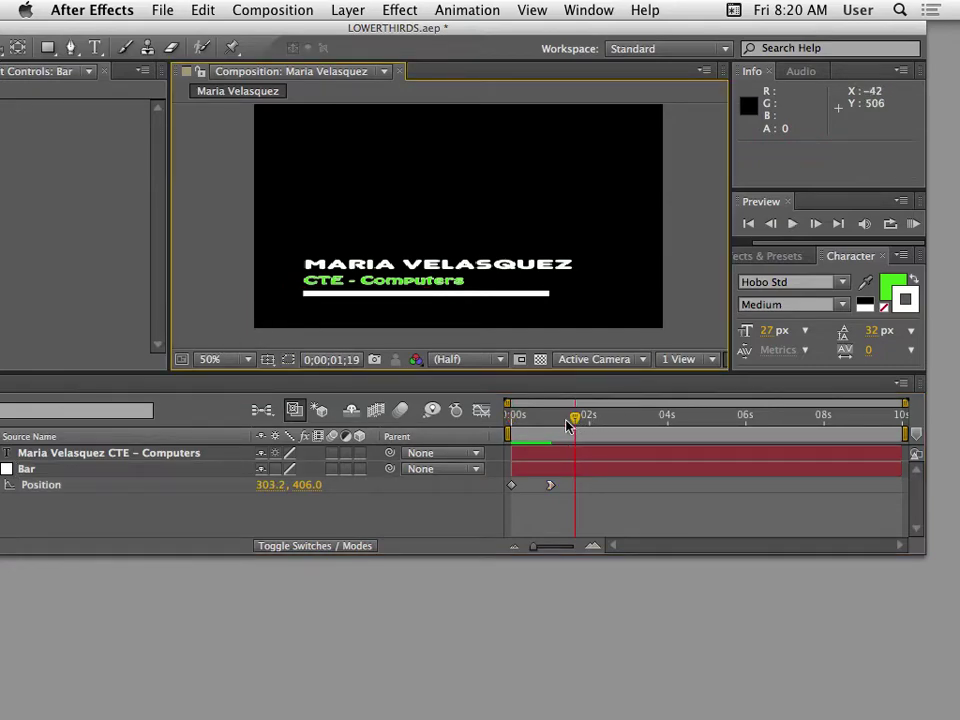
{"action": "key", "text": "space"}
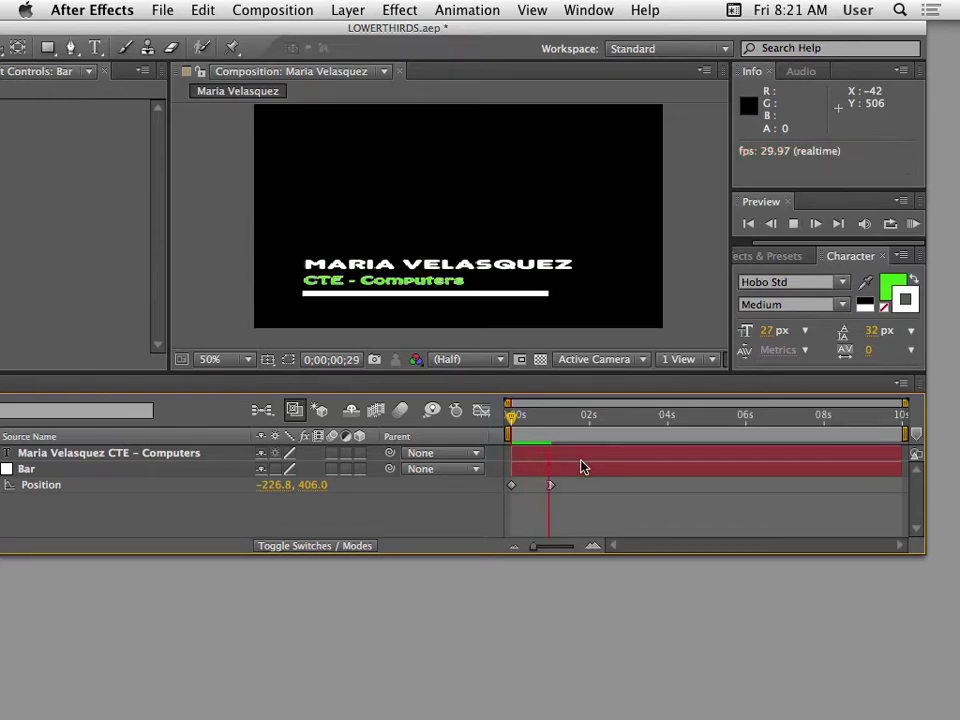
{"action": "left_click", "coordinate": [285, 296]}
{"action": "key", "text": "Home"}
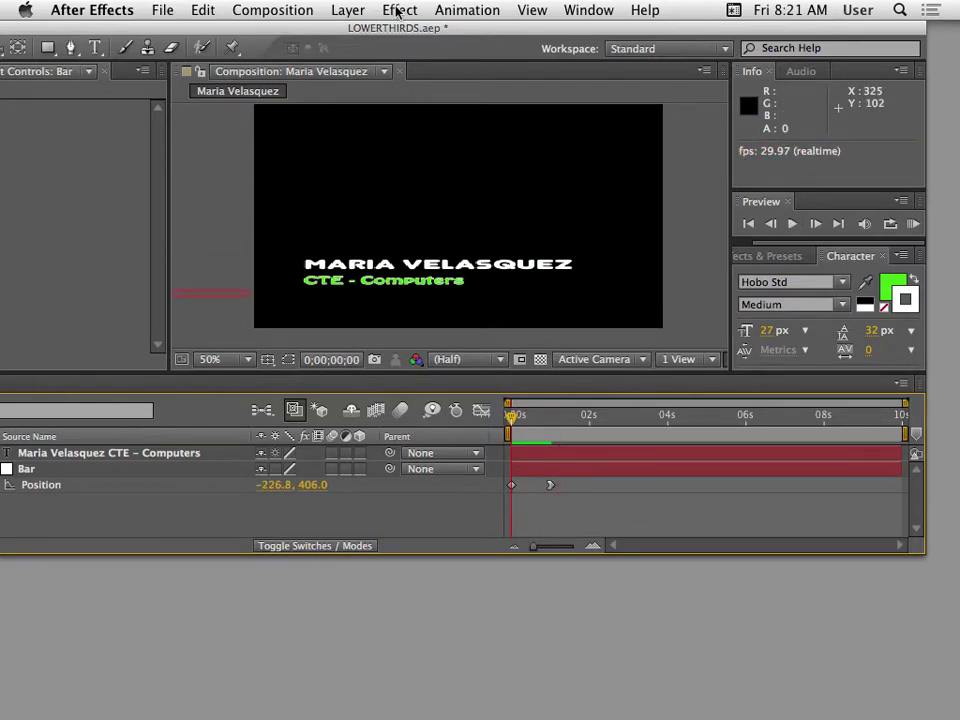
Select the name-and-title text layer and move the time indicator to 0;00;01;00.
{"action": "left_click_drag", "start_coordinate": [393, 28], "coordinate": [505, 48]}
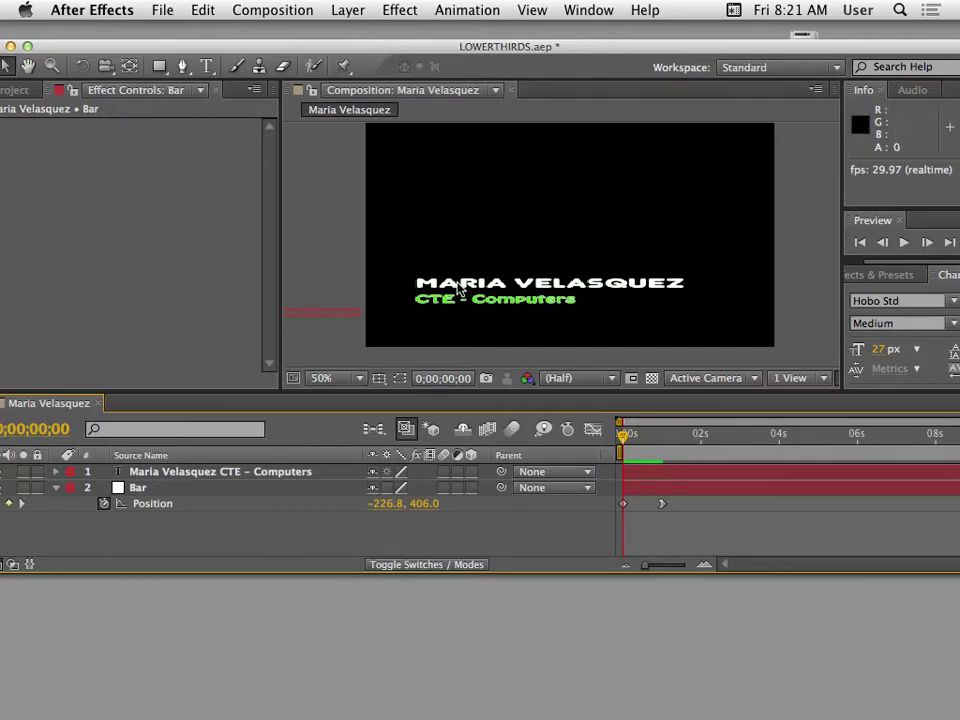
{"action": "left_click", "coordinate": [255, 473]}
{"action": "left_click_drag", "start_coordinate": [375, 47], "coordinate": [418, 51]}
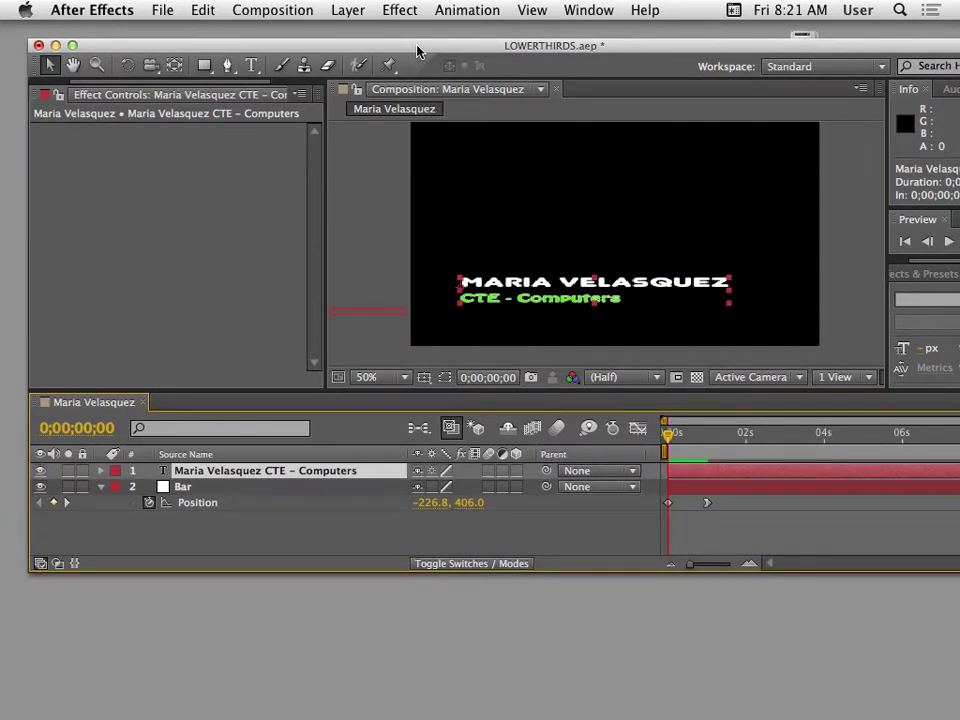
{"action": "left_click_drag", "start_coordinate": [672, 437], "coordinate": [716, 462]}
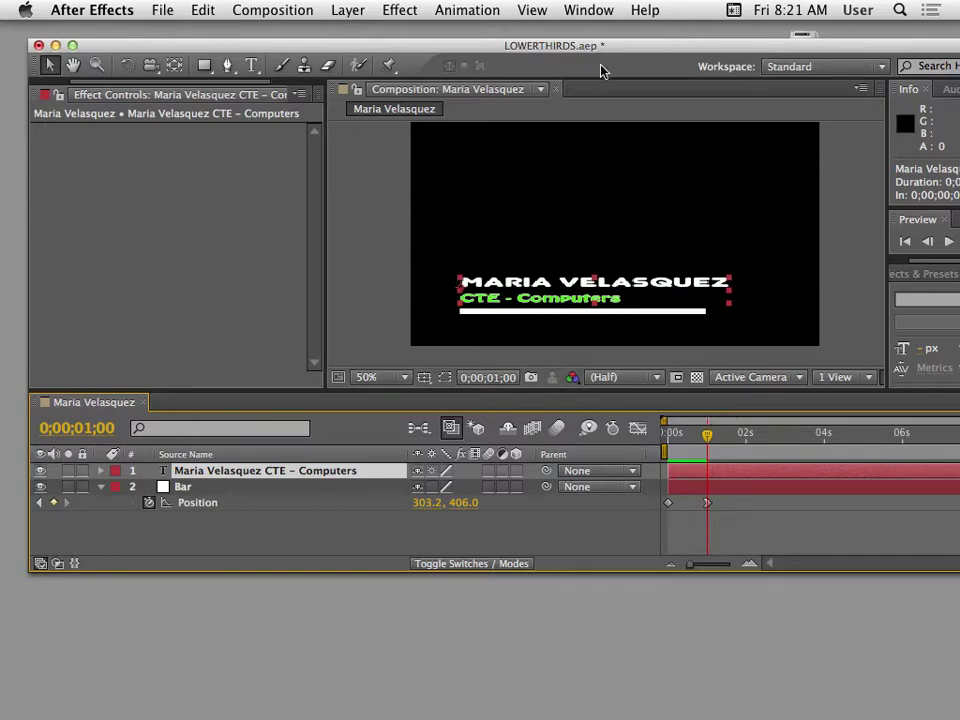
Open Animation > Browse Presets for the text layer.
{"action": "left_click", "coordinate": [467, 10]}
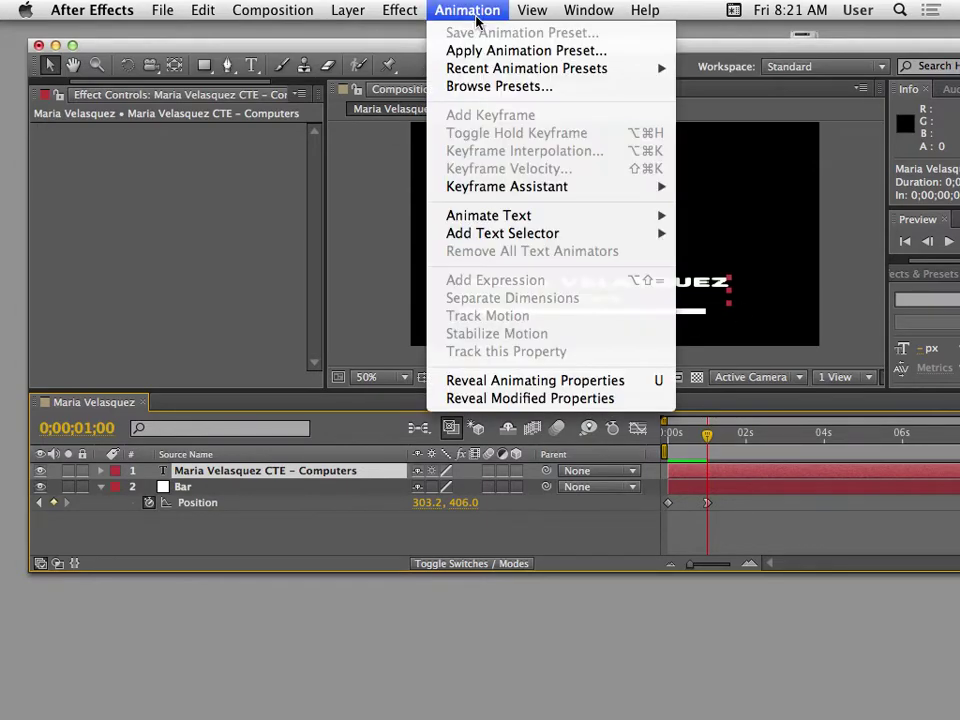
{"action": "left_click", "coordinate": [474, 90]}
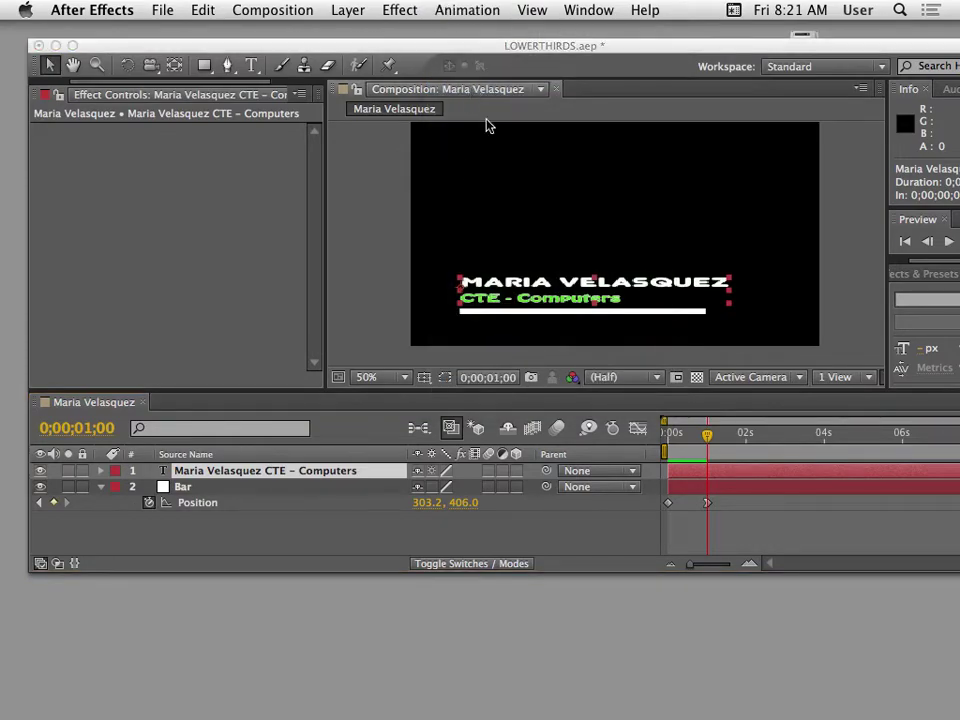
{"action": "mouse_move", "coordinate": [3, 350]}
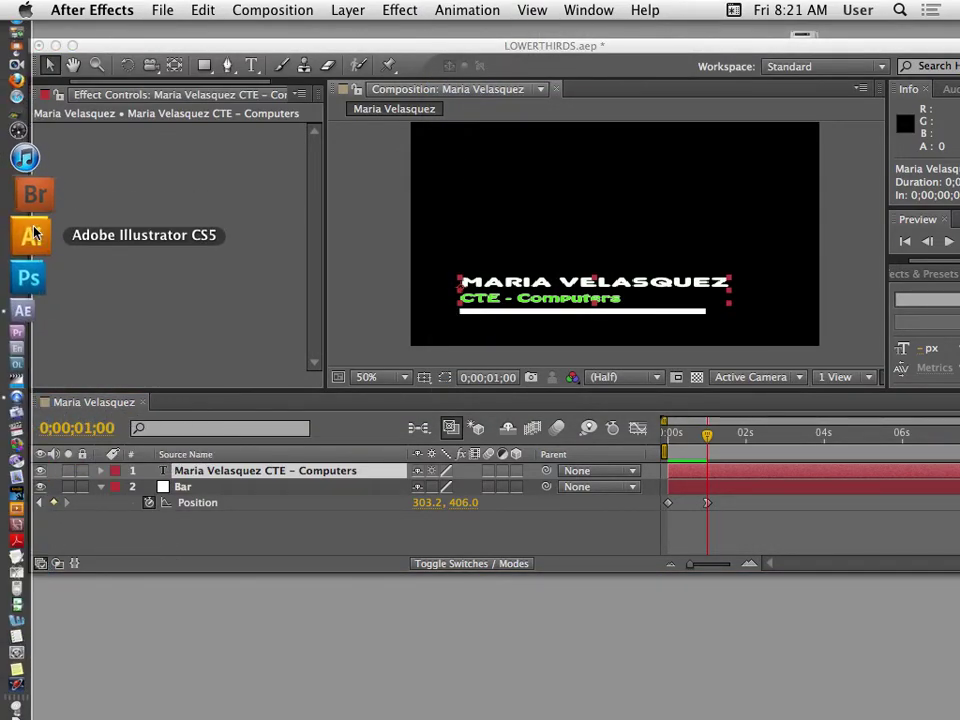
Maximize the Bridge preset browser and open the Text presets folder.
{"action": "mouse_move", "coordinate": [3, 706]}
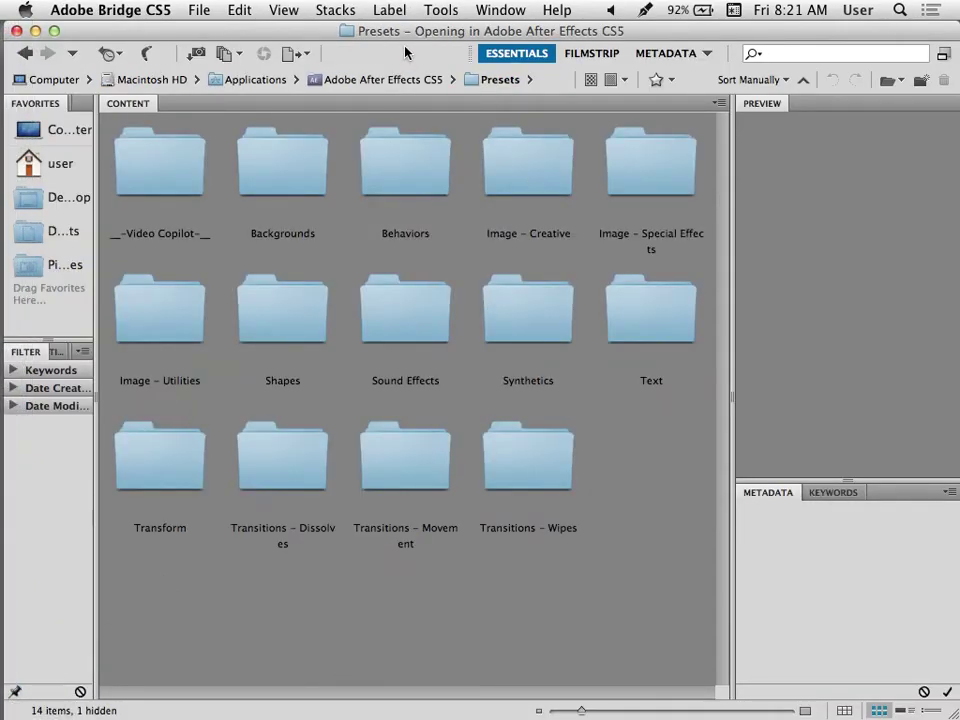
{"action": "left_click_drag", "start_coordinate": [429, 34], "coordinate": [461, 80]}
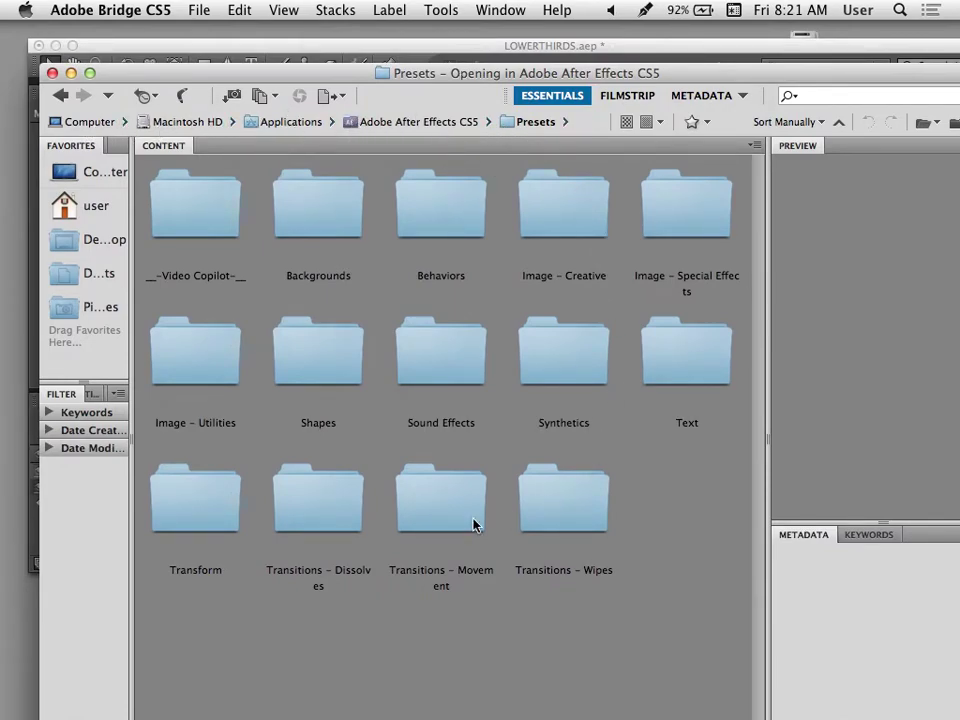
{"action": "left_click_drag", "start_coordinate": [152, 75], "coordinate": [163, 71]}
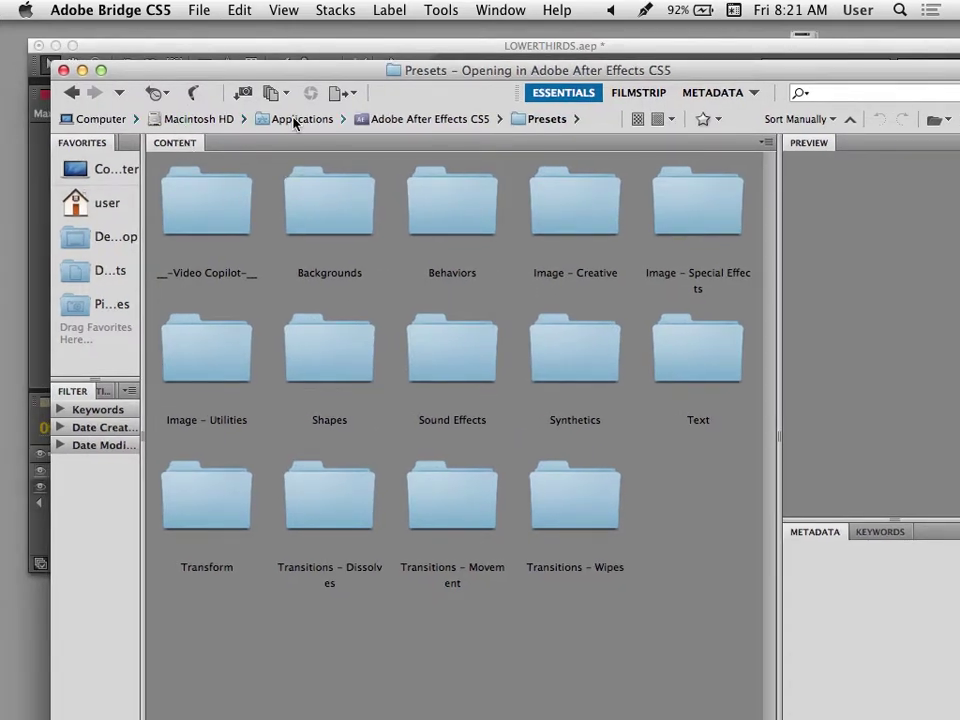
{"action": "double_click", "coordinate": [380, 70]}
{"action": "double_click", "coordinate": [649, 321]}
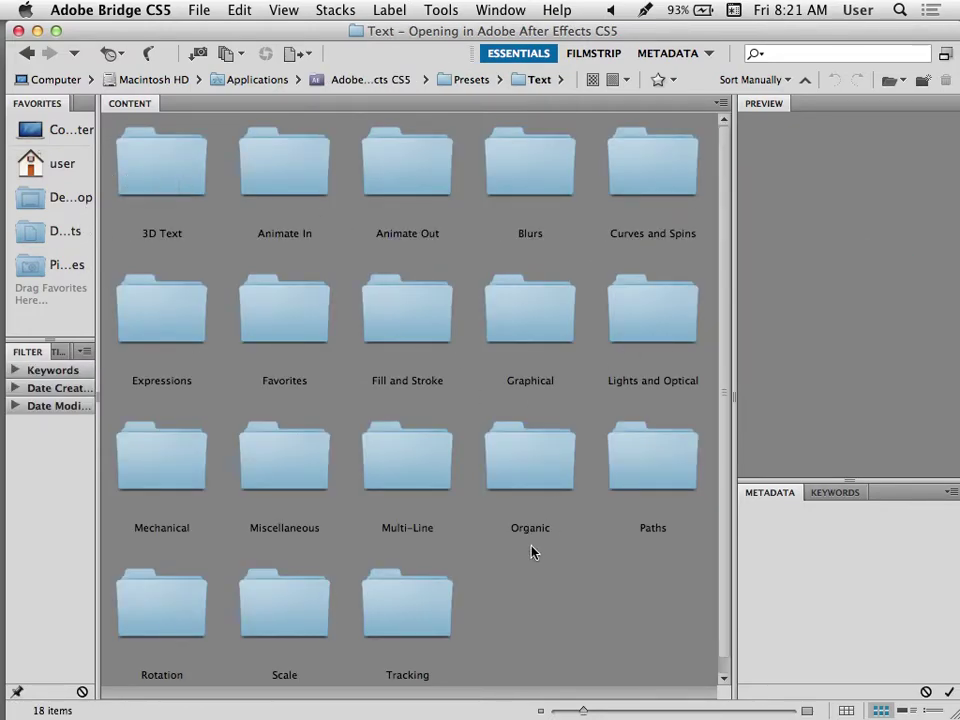
Browse the Organic text presets, previewing Autumn, Drop Bounce and Horsefly.
{"action": "double_click", "coordinate": [495, 480]}
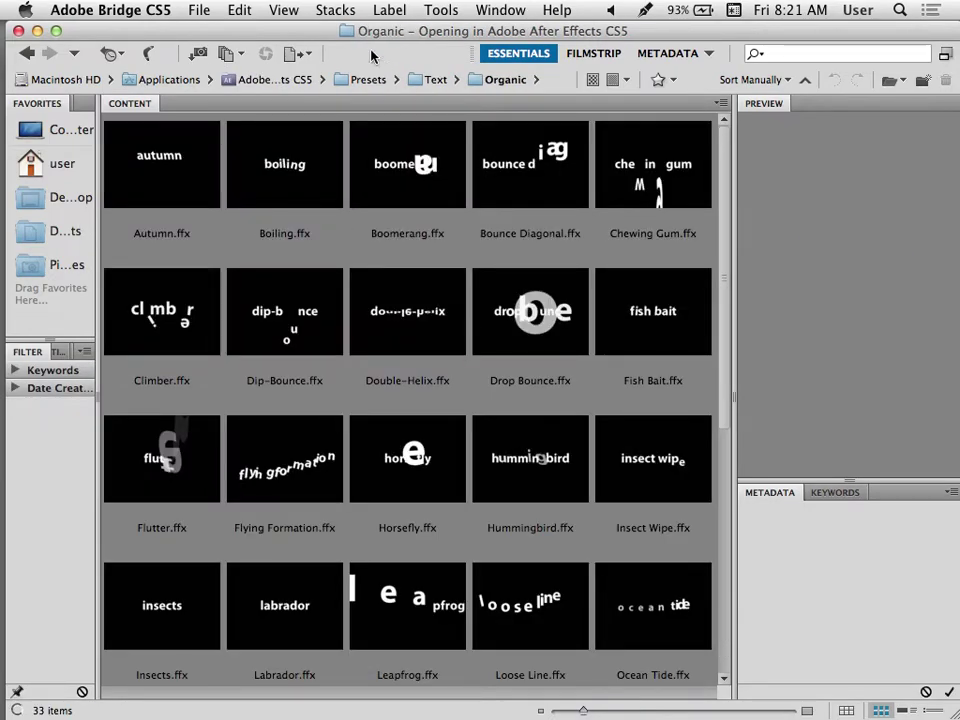
{"action": "left_click_drag", "start_coordinate": [357, 35], "coordinate": [370, 40]}
{"action": "left_click", "coordinate": [180, 199]}
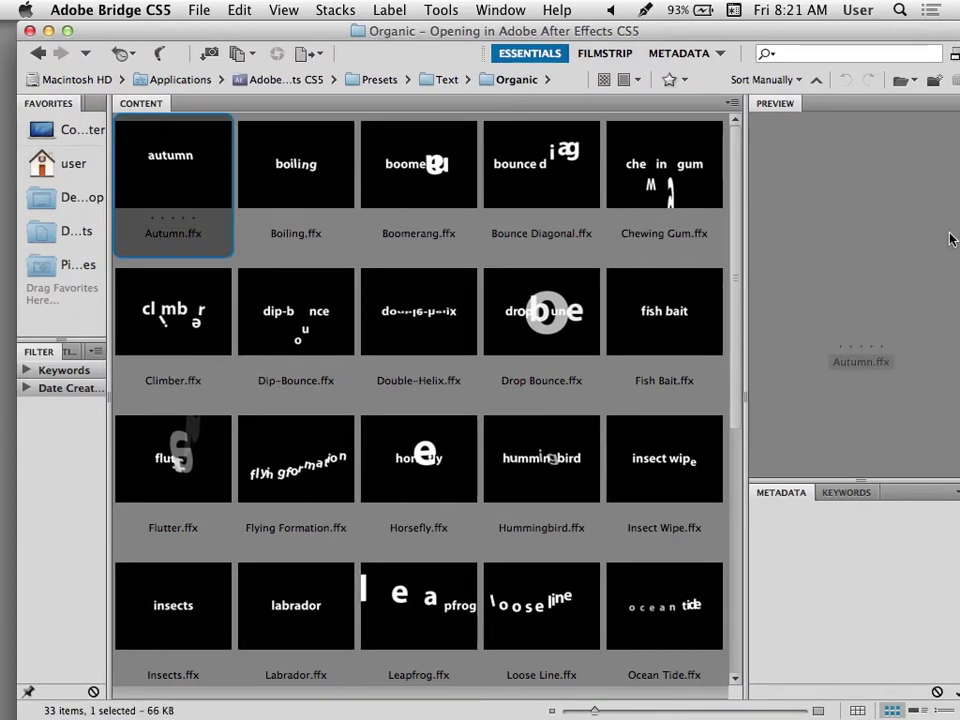
{"action": "left_click_drag", "start_coordinate": [795, 45], "coordinate": [706, 45]}
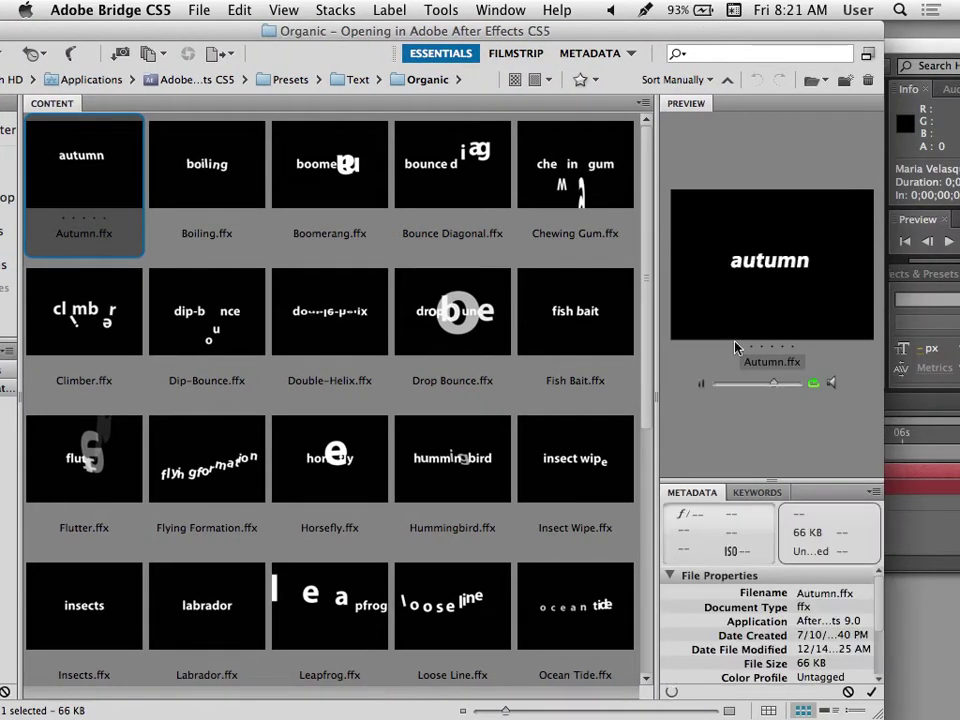
{"action": "left_click", "coordinate": [476, 305]}
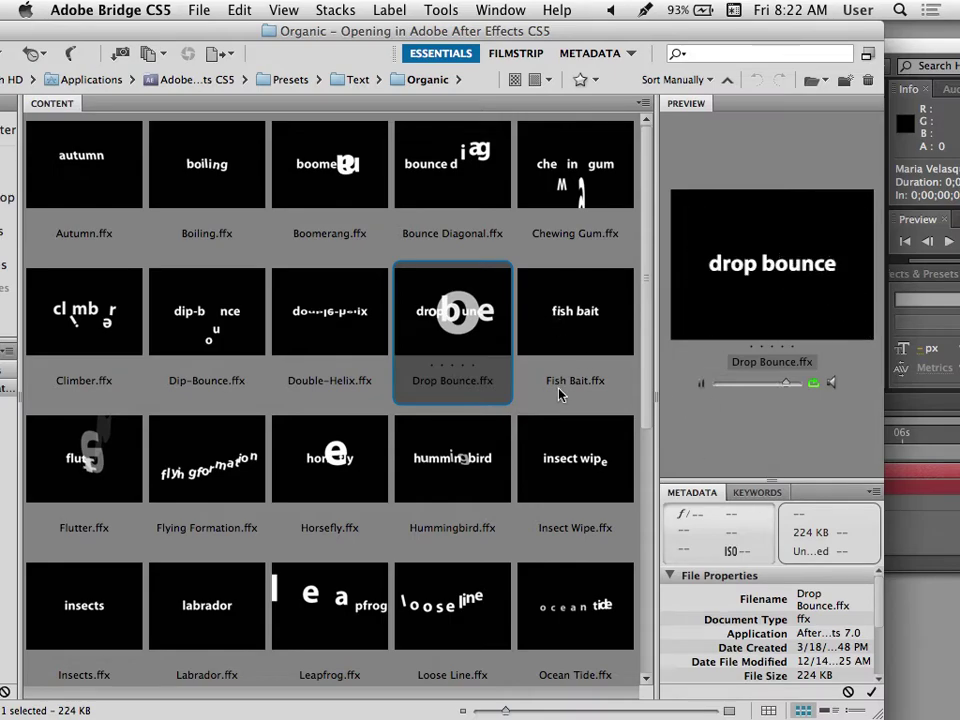
{"action": "key", "text": "Down"}
{"action": "key", "text": "Left"}
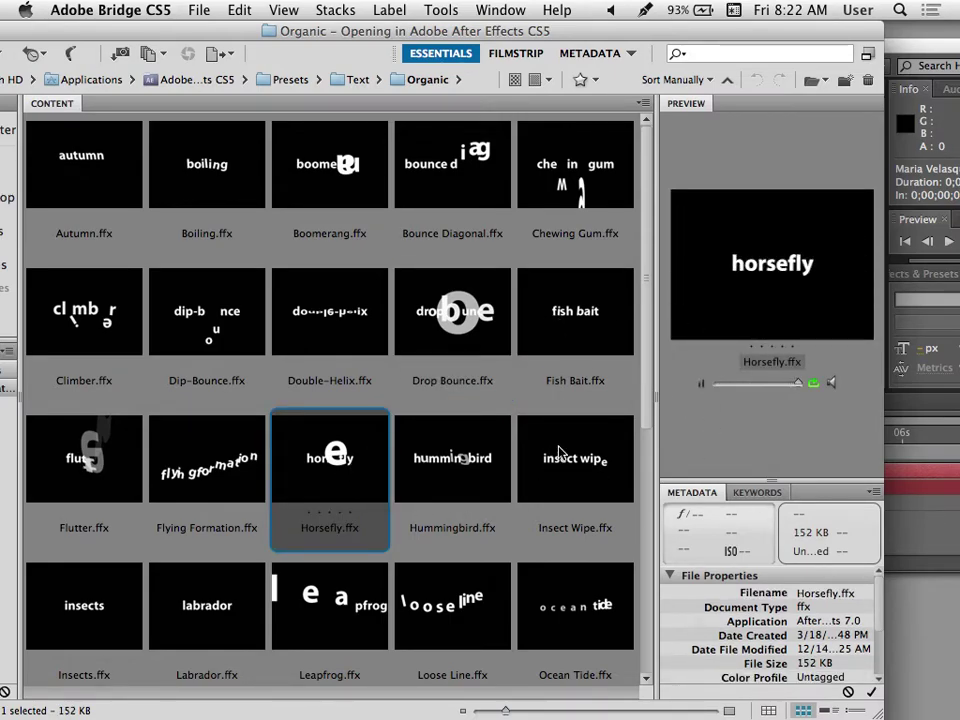
{"action": "left_click_drag", "start_coordinate": [297, 33], "coordinate": [362, 39]}
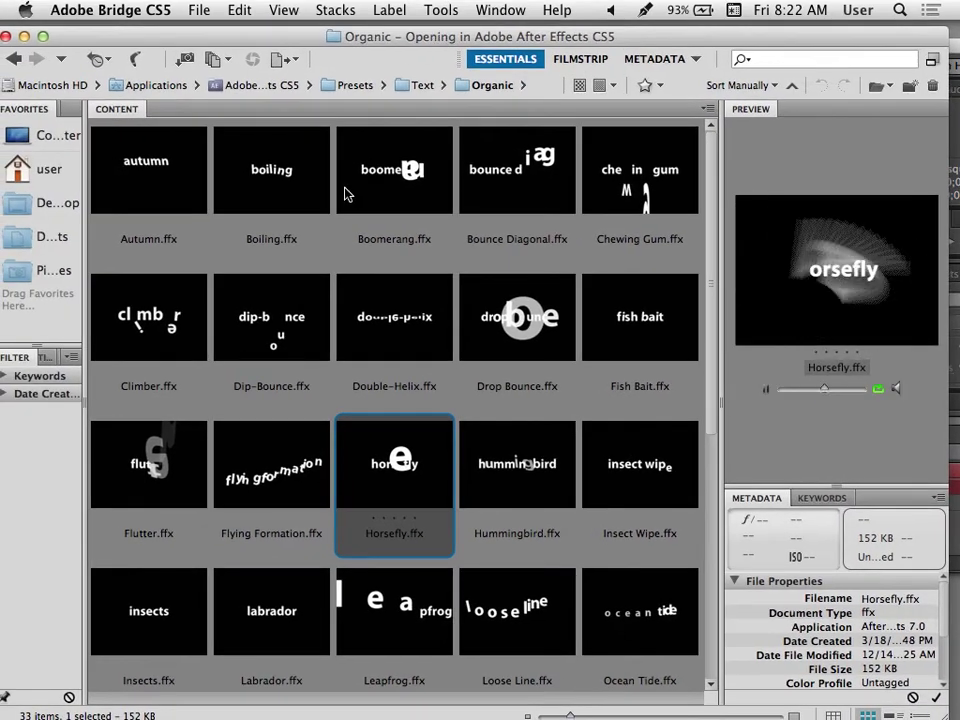
{"action": "left_click_drag", "start_coordinate": [165, 30], "coordinate": [263, 35]}
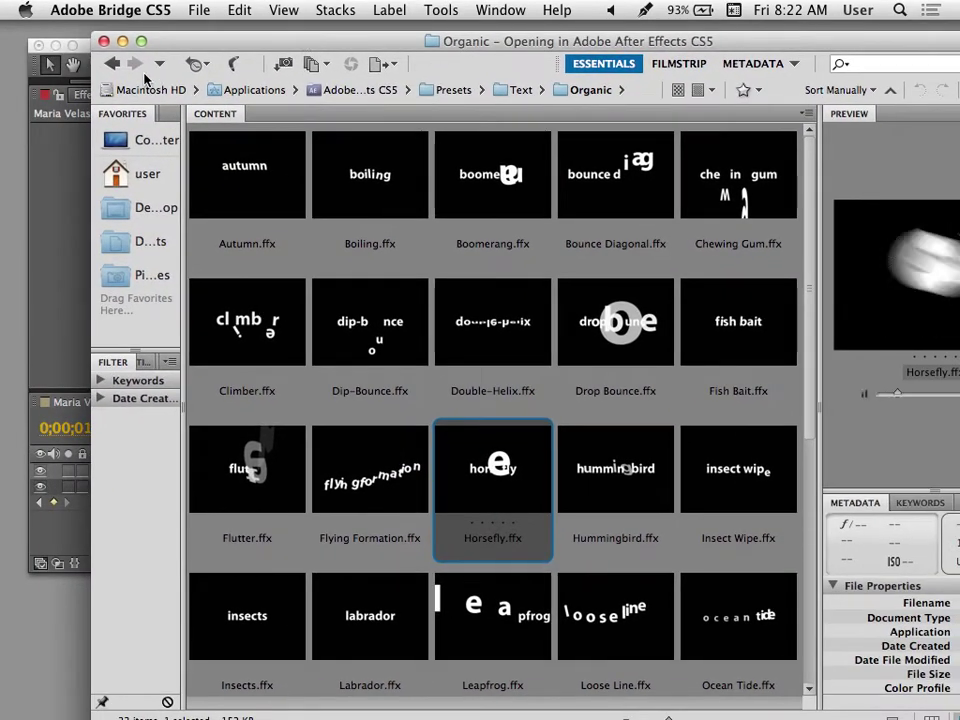
Return to Text, open Animate Out, and apply Fade Out Slow.ffx to the title.
{"action": "left_click", "coordinate": [112, 63]}
{"action": "left_click", "coordinate": [481, 184]}
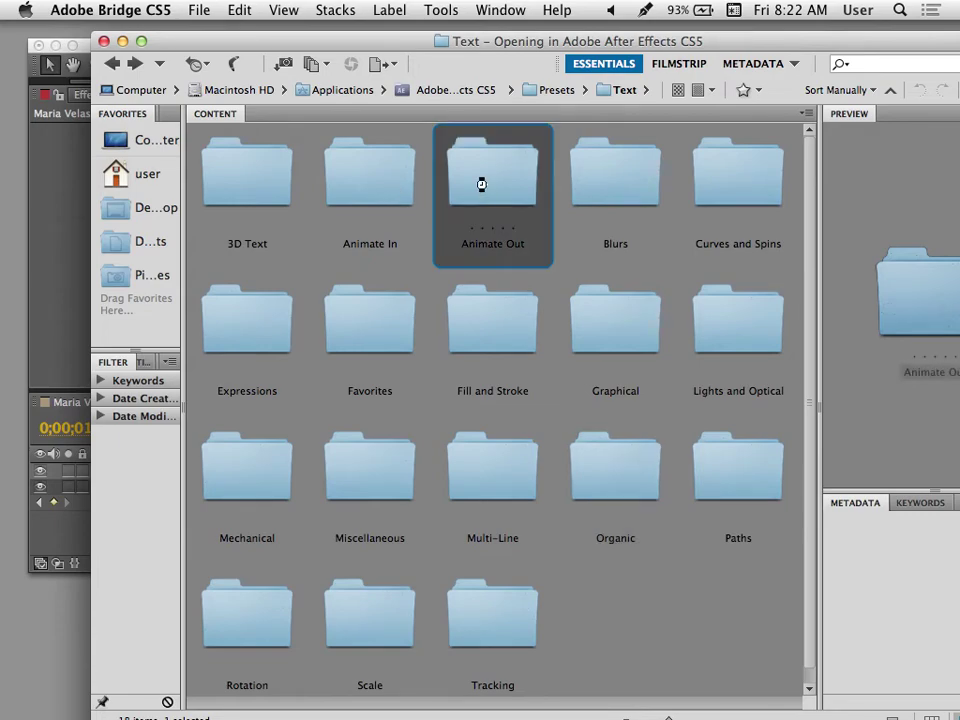
{"action": "double_click", "coordinate": [481, 184]}
{"action": "left_click", "coordinate": [506, 190]}
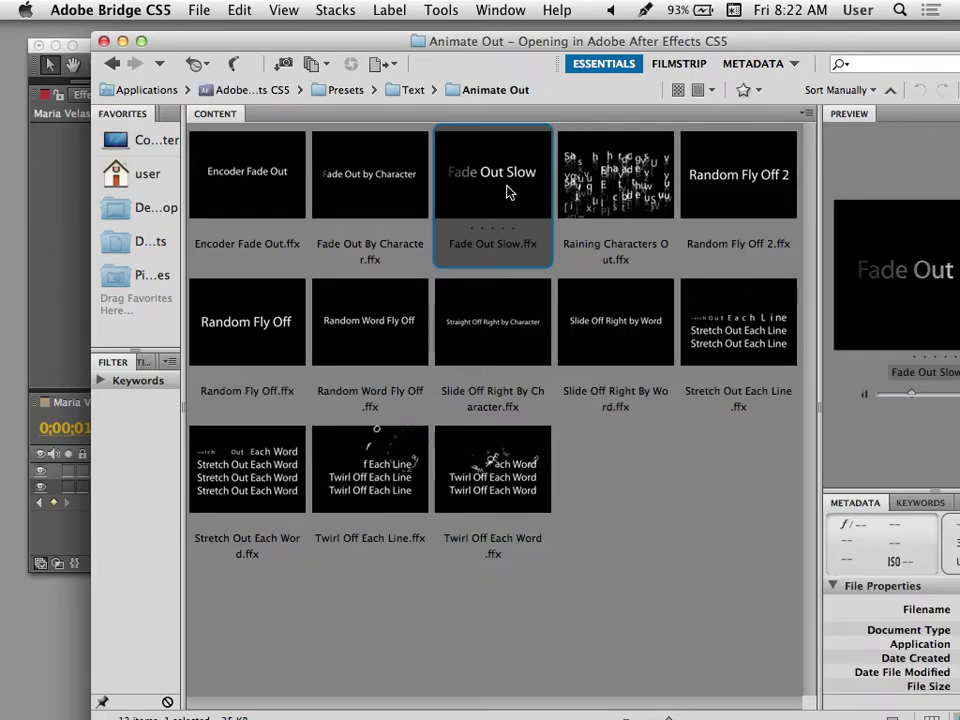
{"action": "left_click_drag", "start_coordinate": [338, 42], "coordinate": [178, 37]}
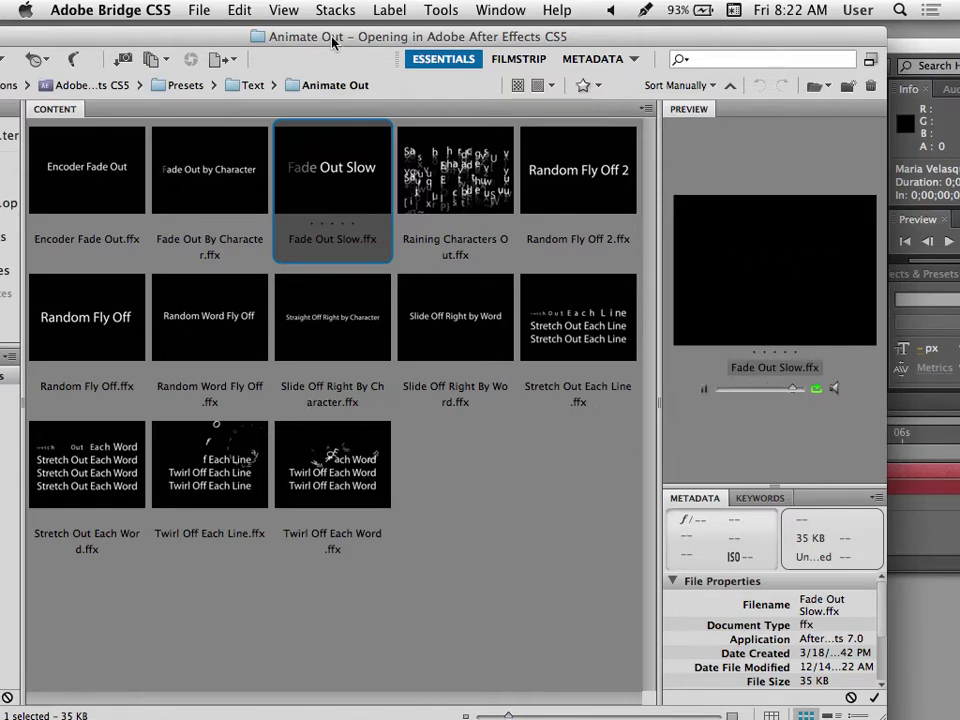
{"action": "left_click_drag", "start_coordinate": [333, 42], "coordinate": [439, 243]}
{"action": "double_click", "coordinate": [381, 402]}
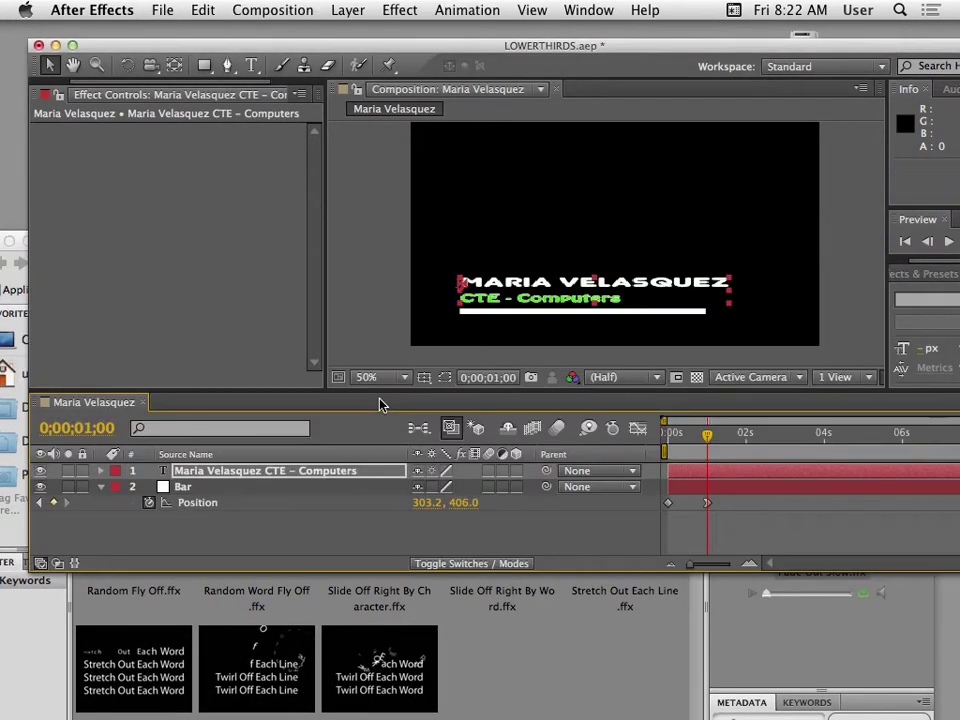
Preview the title fade-out, then return the time indicator to 0;00;01;00.
{"action": "key", "text": "space"}
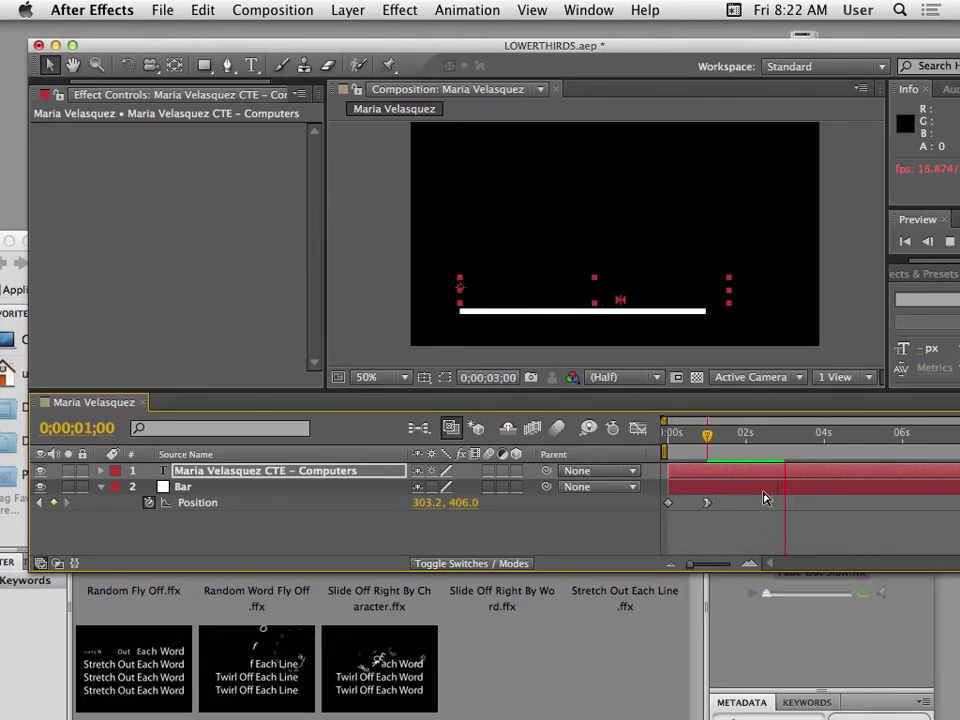
{"action": "key", "text": "space"}
{"action": "left_click_drag", "start_coordinate": [800, 436], "coordinate": [711, 465]}
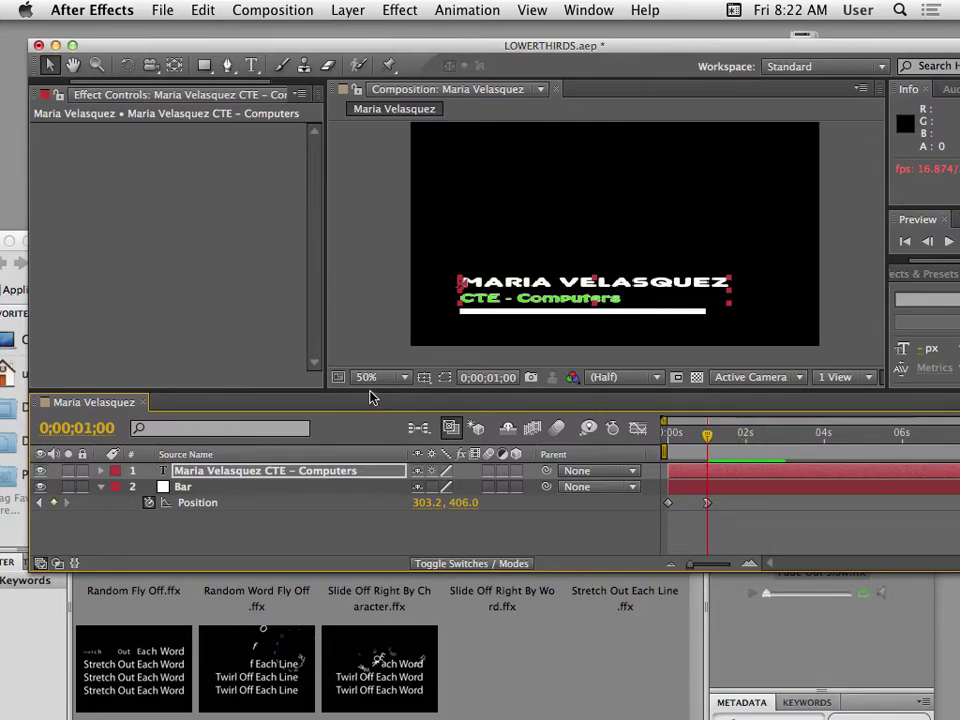
Select the title text layer and reveal its Offset keyframes with U.
{"action": "left_click_drag", "start_coordinate": [369, 390], "coordinate": [355, 270]}
{"action": "left_click", "coordinate": [281, 465]}
{"action": "left_click", "coordinate": [233, 355]}
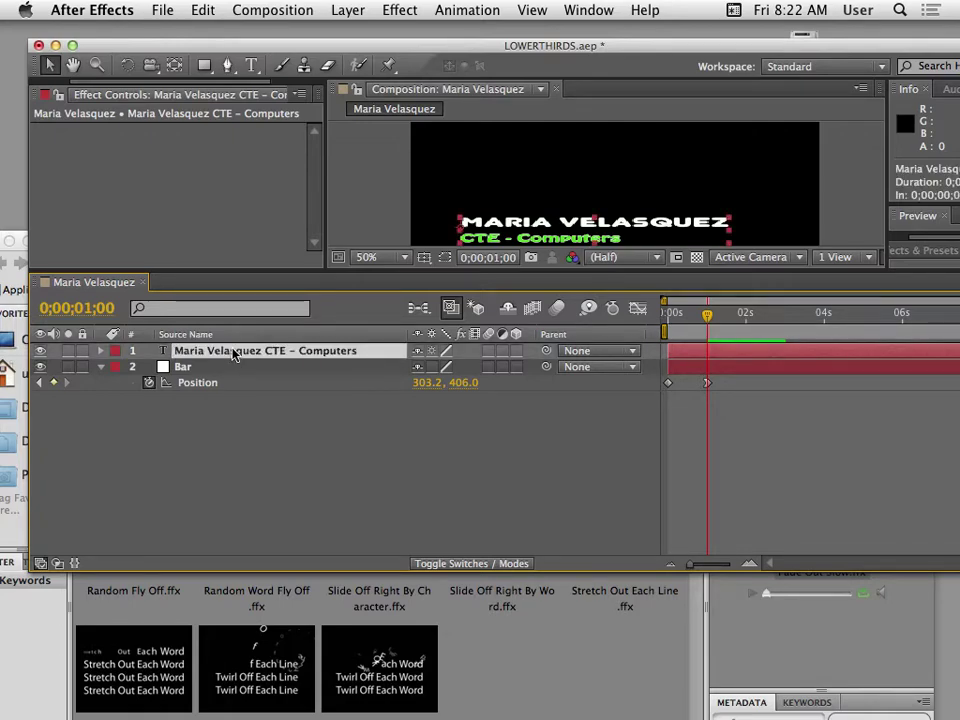
{"action": "key", "text": "u"}
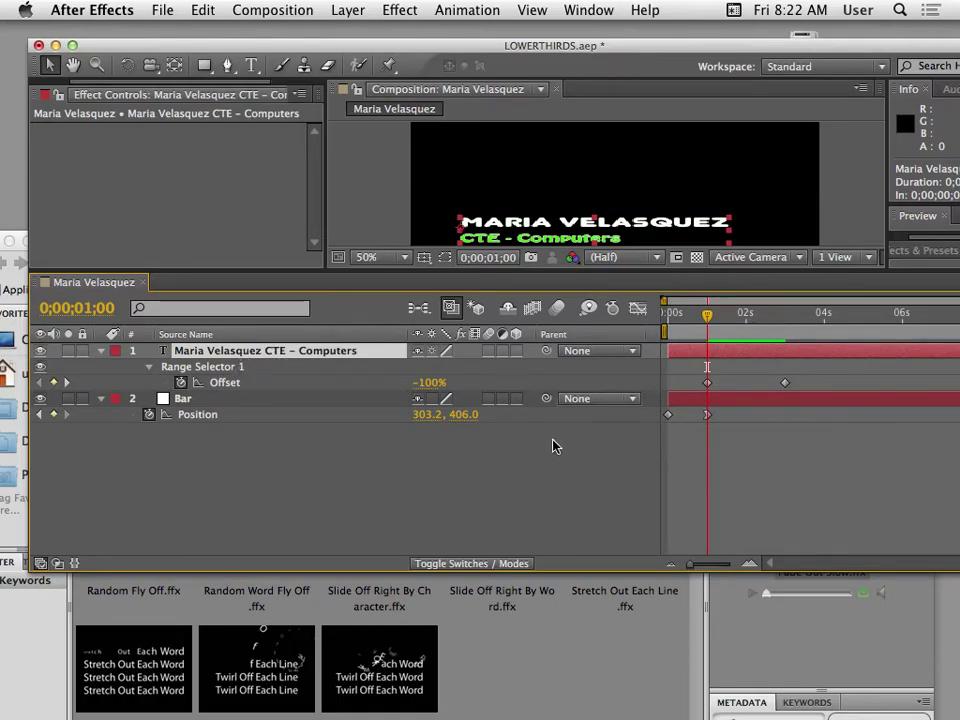
Time-reverse both Offset keyframes via Keyframe Assistant > Time-Reverse Keyframes.
{"action": "left_click_drag", "start_coordinate": [680, 377], "coordinate": [808, 390]}
{"action": "left_click_drag", "start_coordinate": [686, 67], "coordinate": [559, 112]}
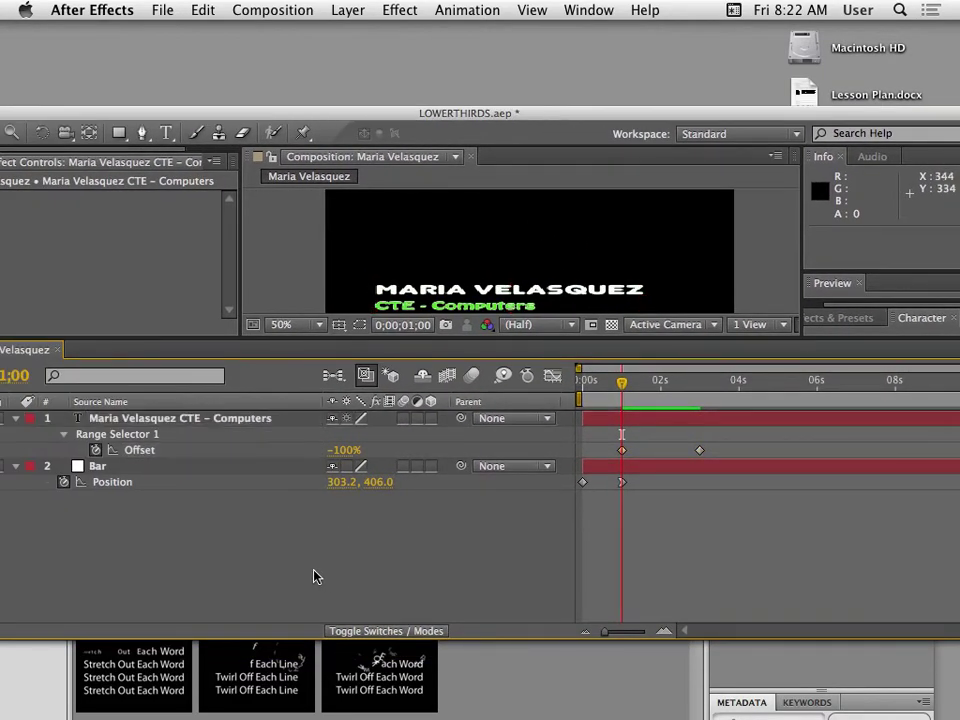
{"action": "left_click", "coordinate": [166, 452]}
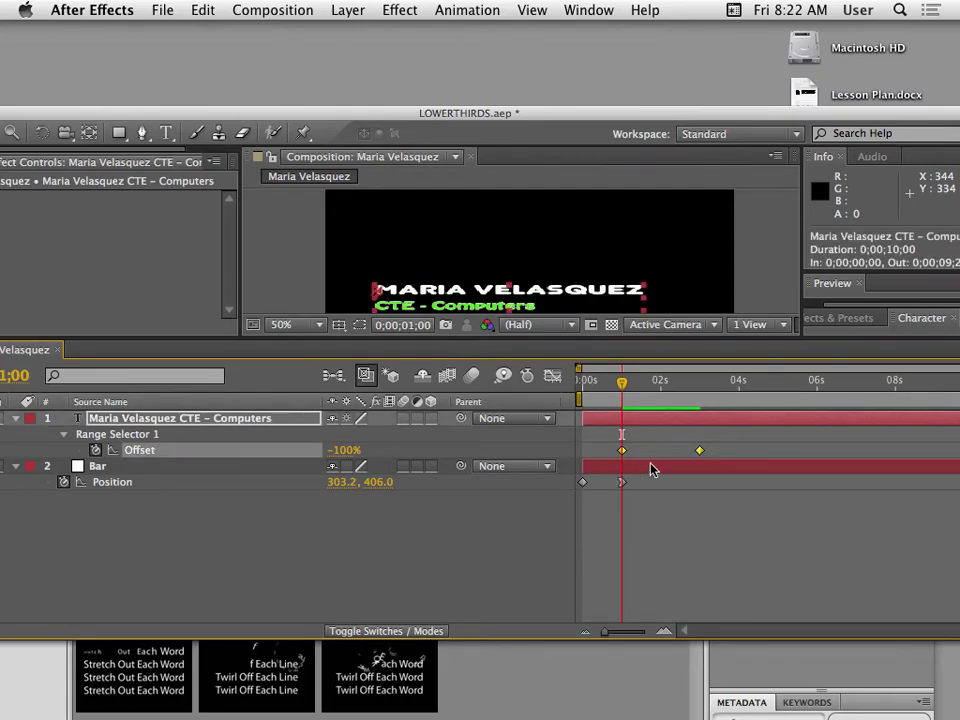
{"action": "right_click", "coordinate": [702, 452]}
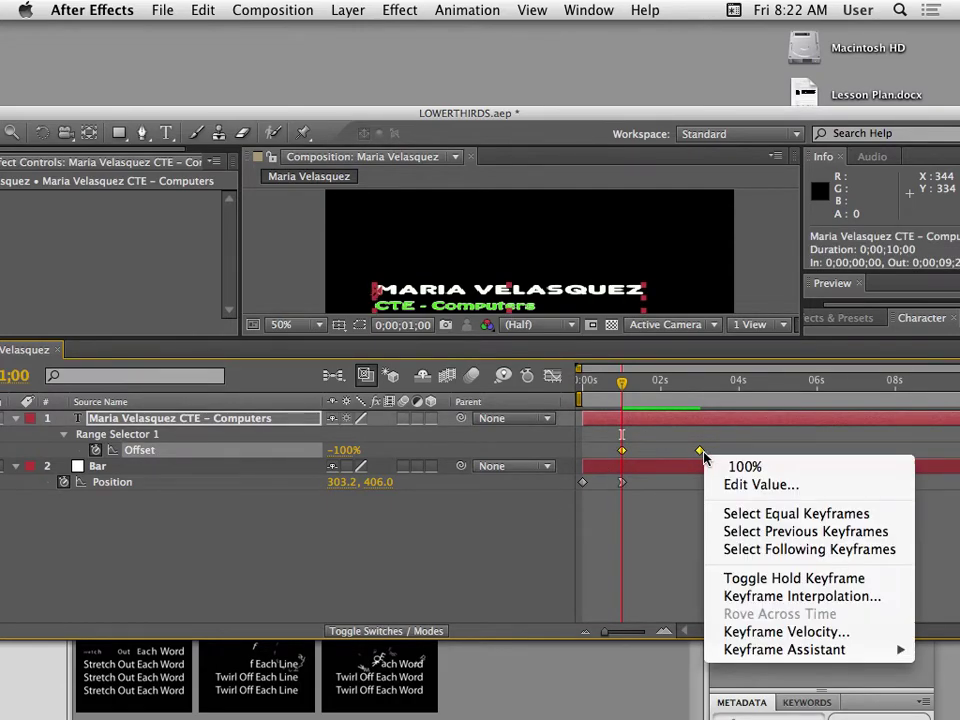
{"action": "mouse_move", "coordinate": [817, 658]}
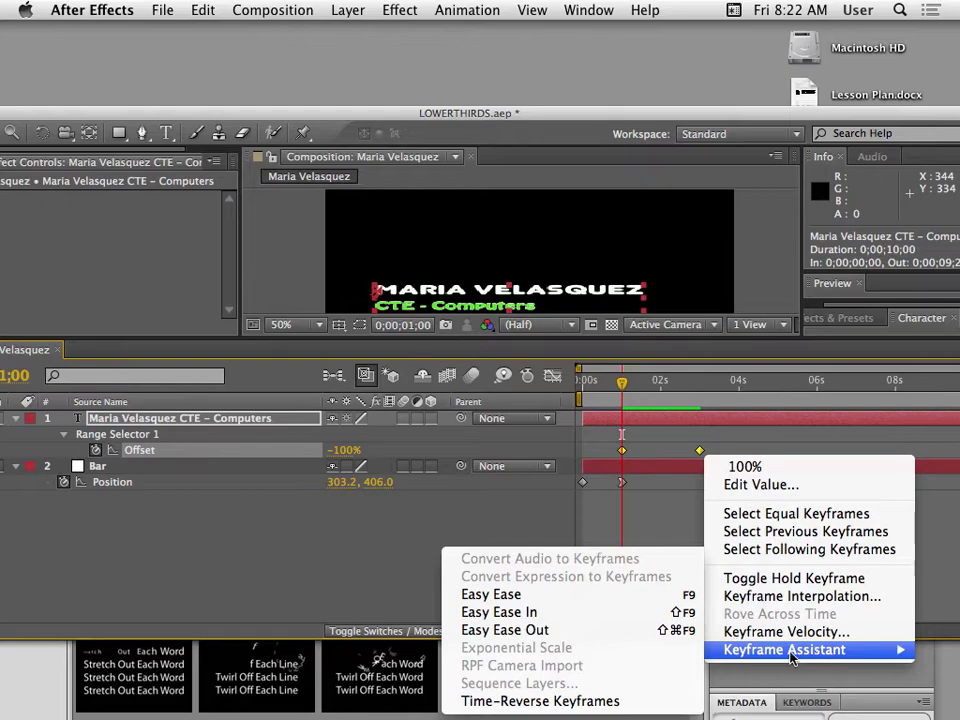
{"action": "left_click", "coordinate": [563, 703]}
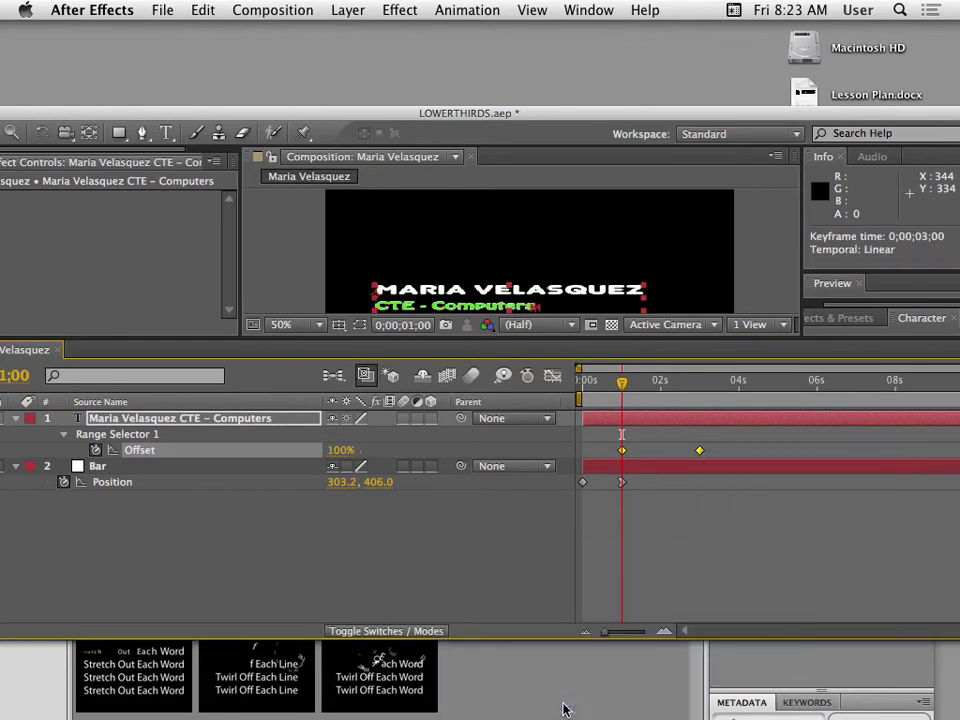
Preview the reversed text animation in an enlarged composition viewer.
{"action": "left_click_drag", "start_coordinate": [566, 116], "coordinate": [498, 109]}
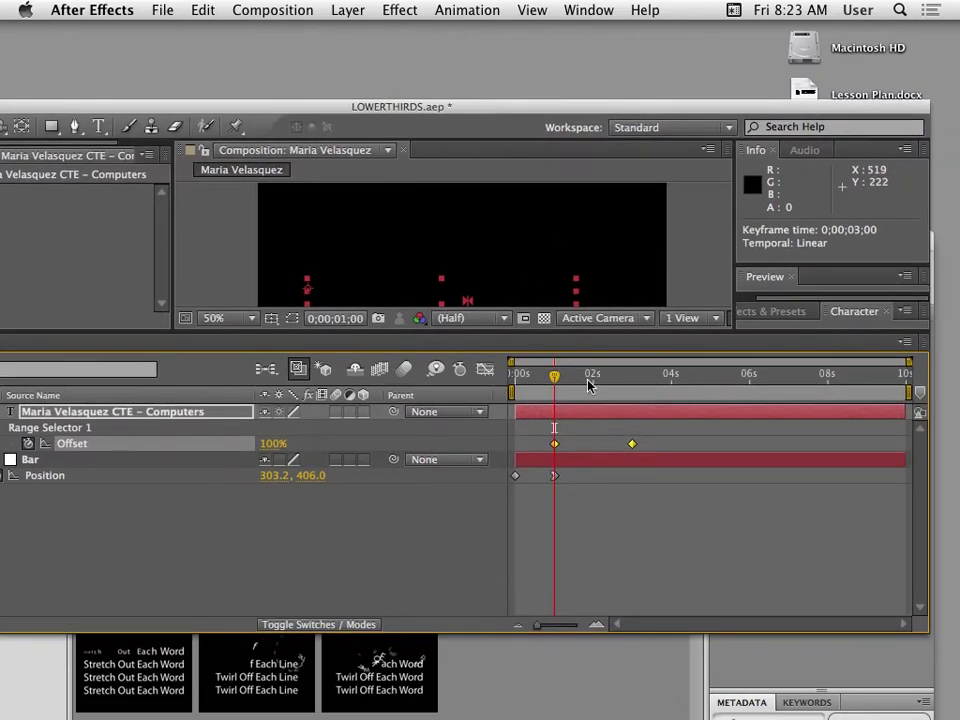
{"action": "key", "text": "space"}
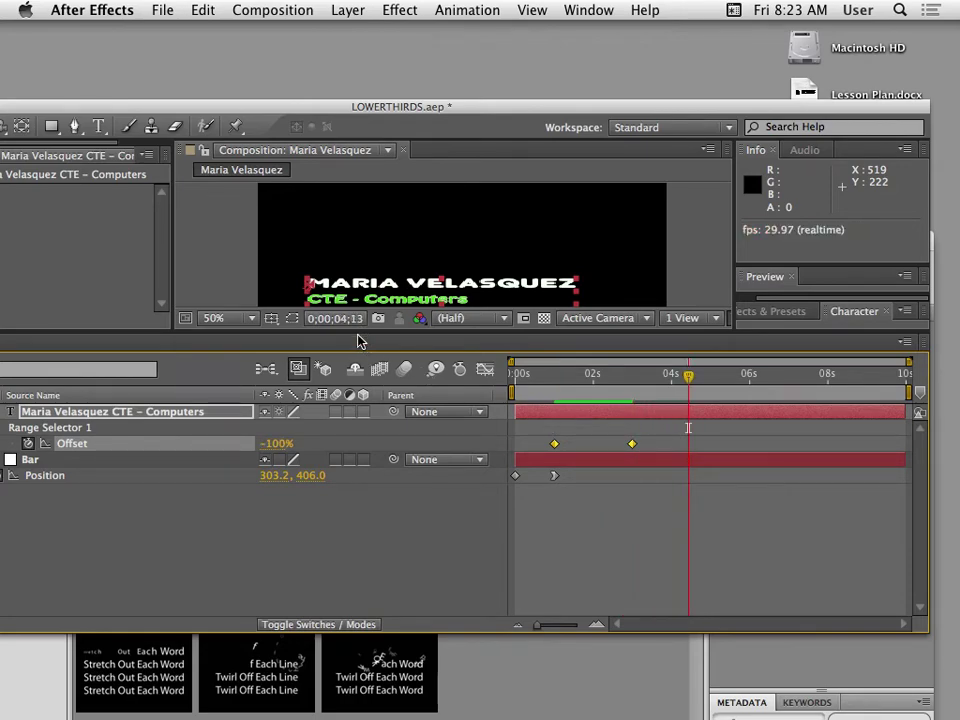
{"action": "left_click_drag", "start_coordinate": [358, 331], "coordinate": [358, 449]}
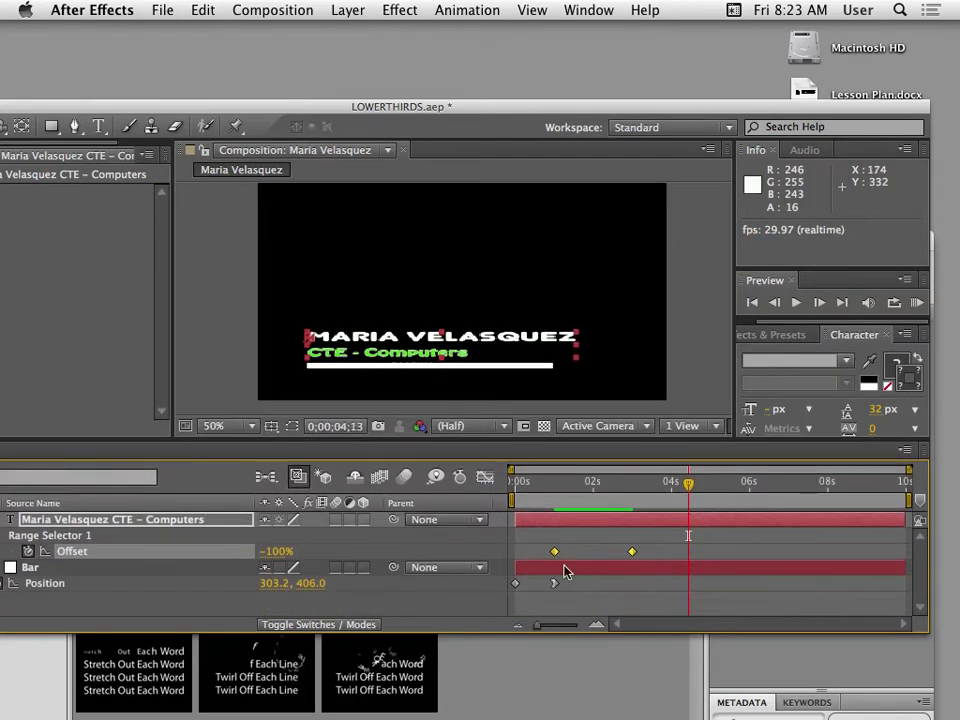
{"action": "left_click_drag", "start_coordinate": [686, 500], "coordinate": [514, 495]}
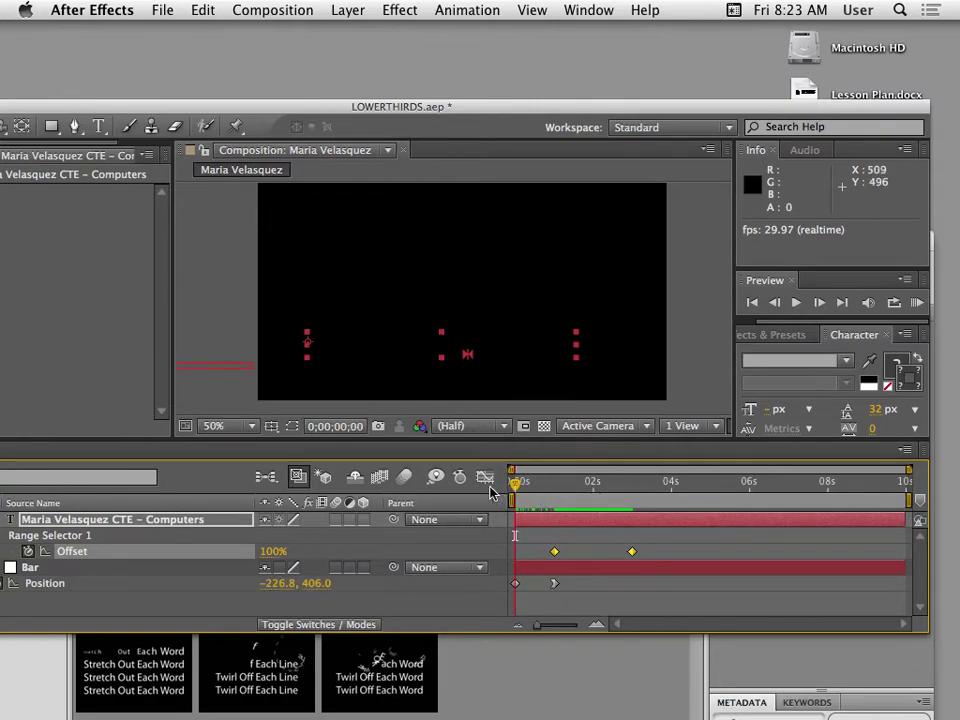
{"action": "key", "text": "space"}
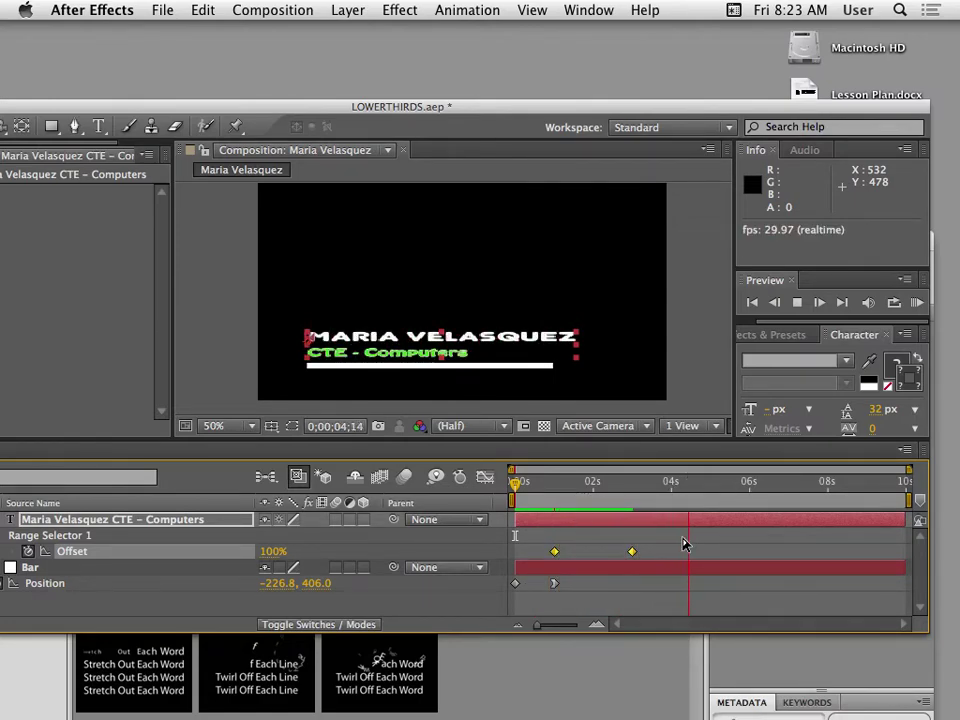
{"action": "left_click", "coordinate": [563, 505]}
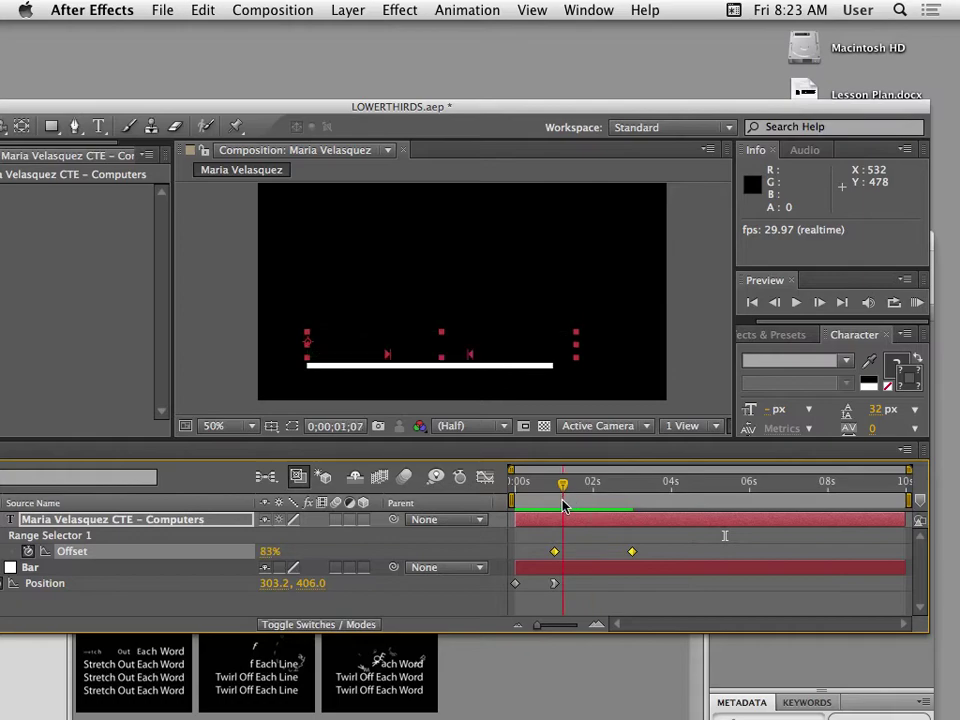
{"action": "left_click_drag", "start_coordinate": [563, 505], "coordinate": [514, 519]}
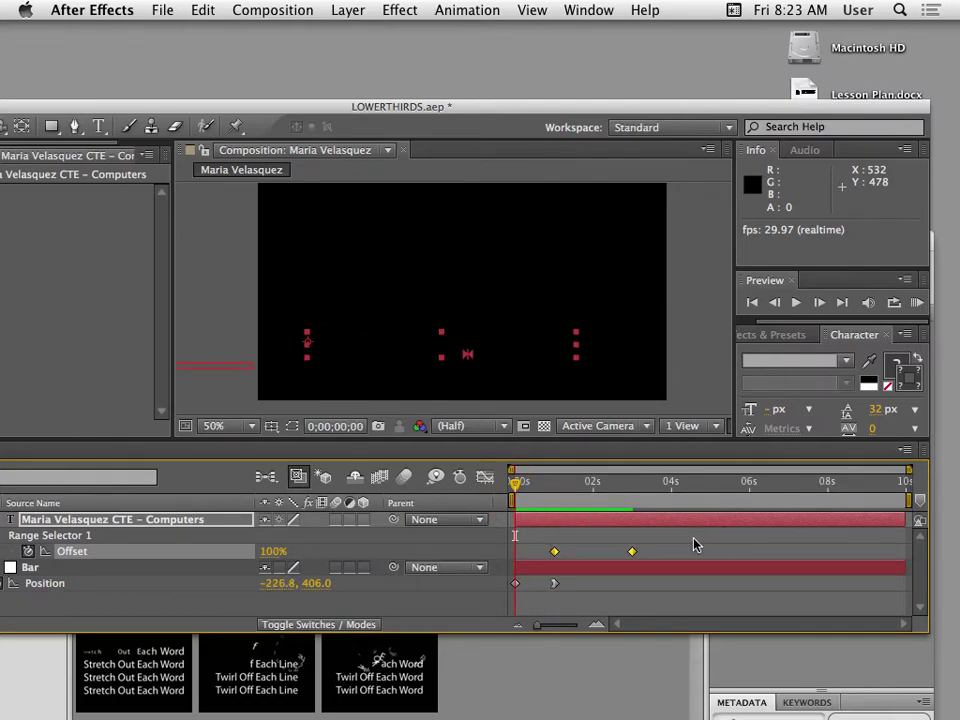
{"action": "key", "text": "space"}
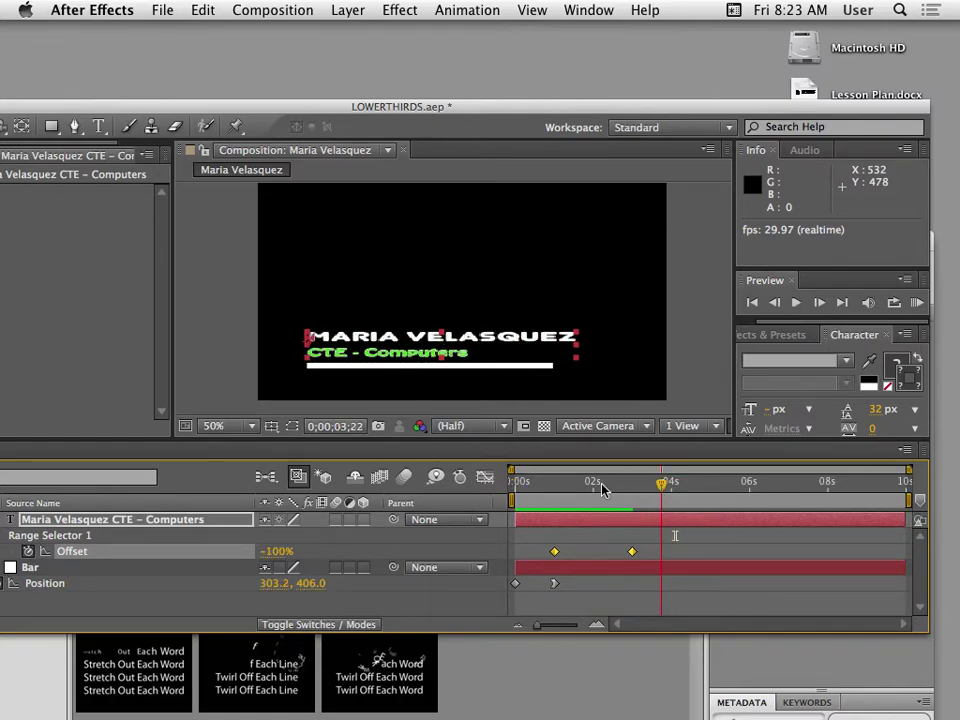
{"action": "key", "text": "space"}
{"action": "key", "text": "space"}
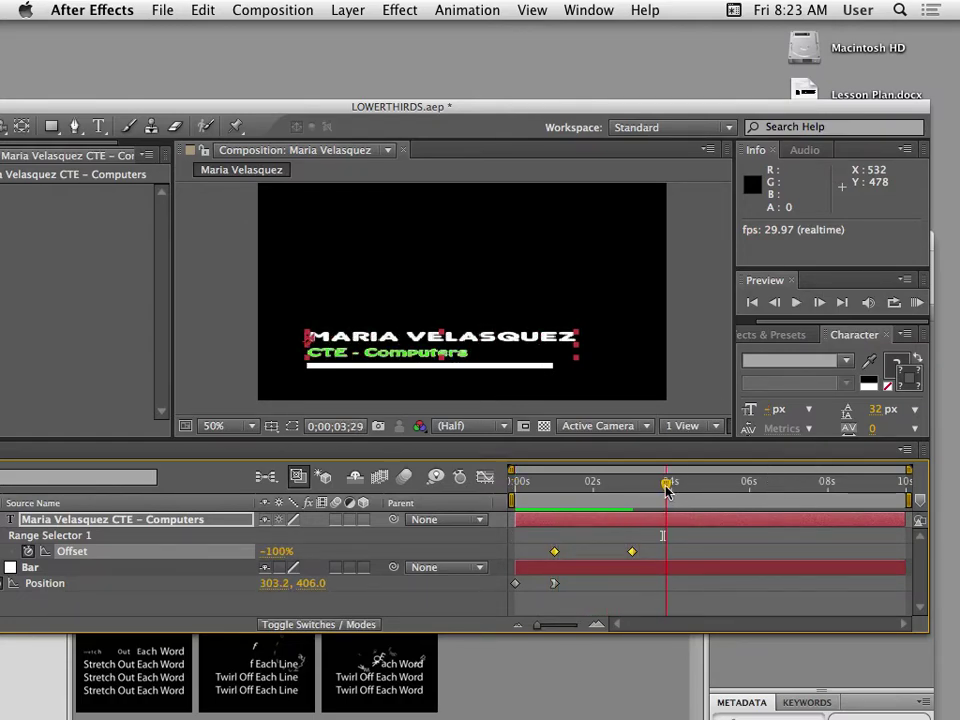
{"action": "key", "text": "space"}
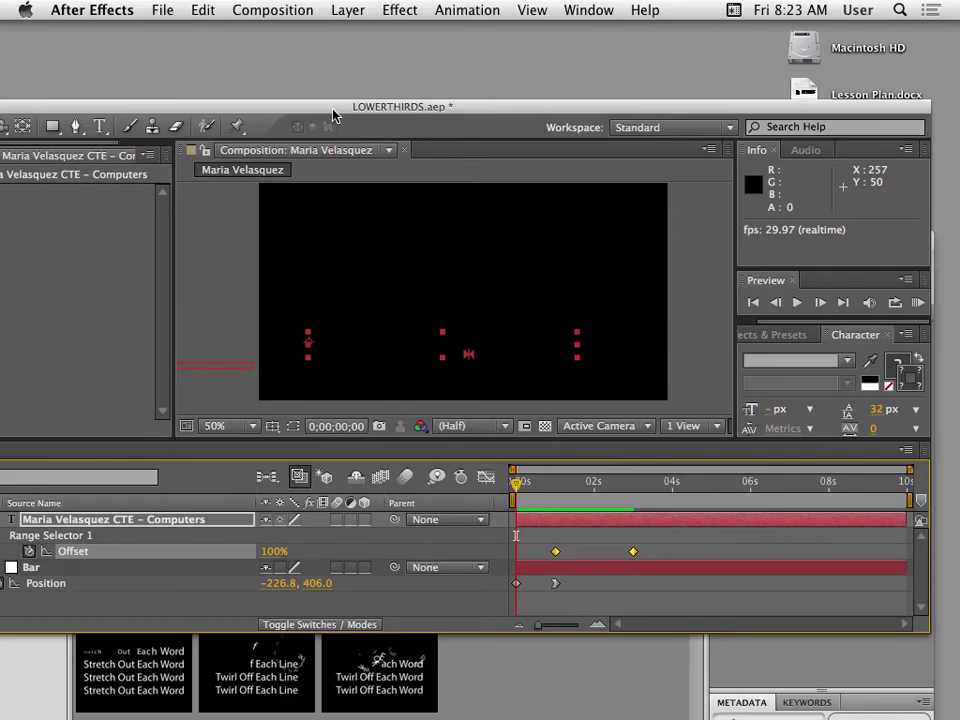
Deselect the title layer, collapse the layers' properties, and save the project.
{"action": "left_click_drag", "start_coordinate": [332, 107], "coordinate": [392, 28]}
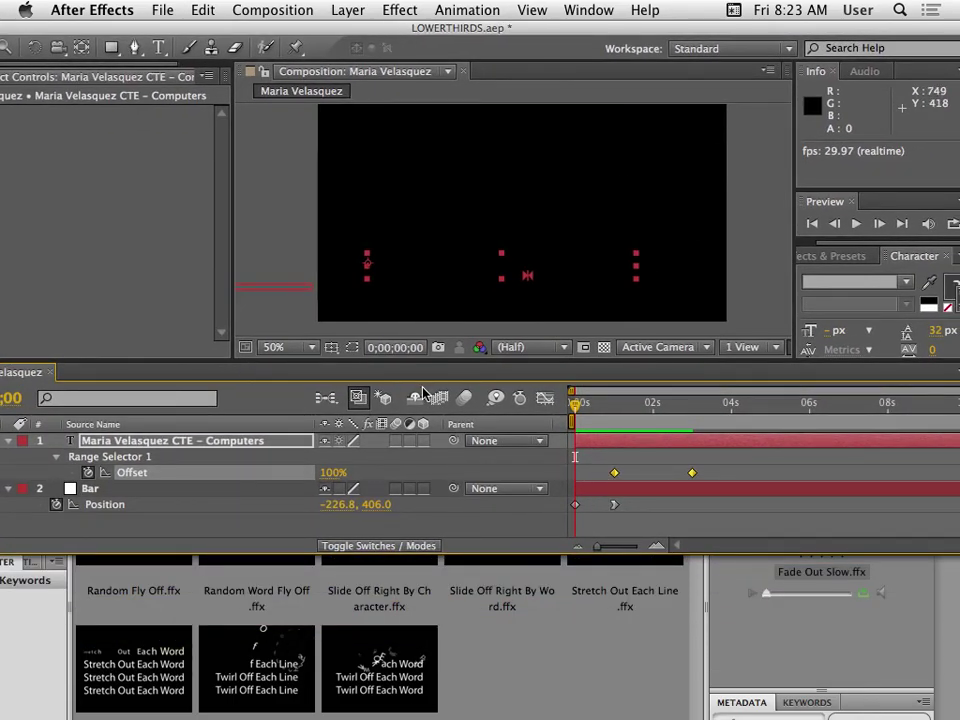
{"action": "left_click", "coordinate": [219, 526]}
{"action": "key", "text": "u"}
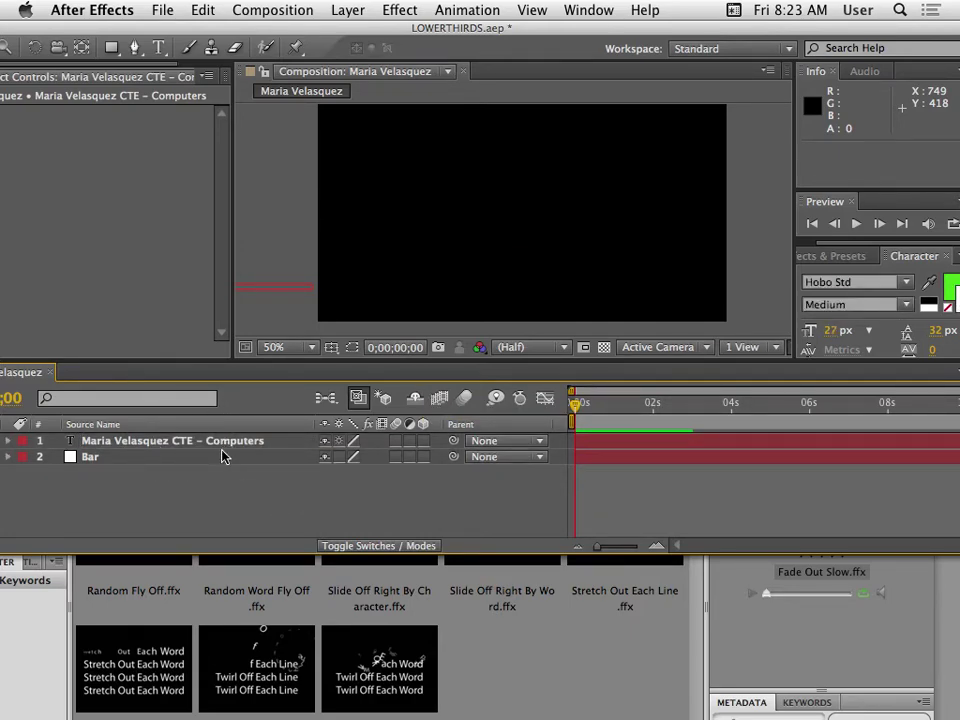
{"action": "key", "text": "super+s"}
Add the lower-third composition via Composition > Add to Render Queue.
{"action": "left_click_drag", "start_coordinate": [310, 30], "coordinate": [428, 34]}
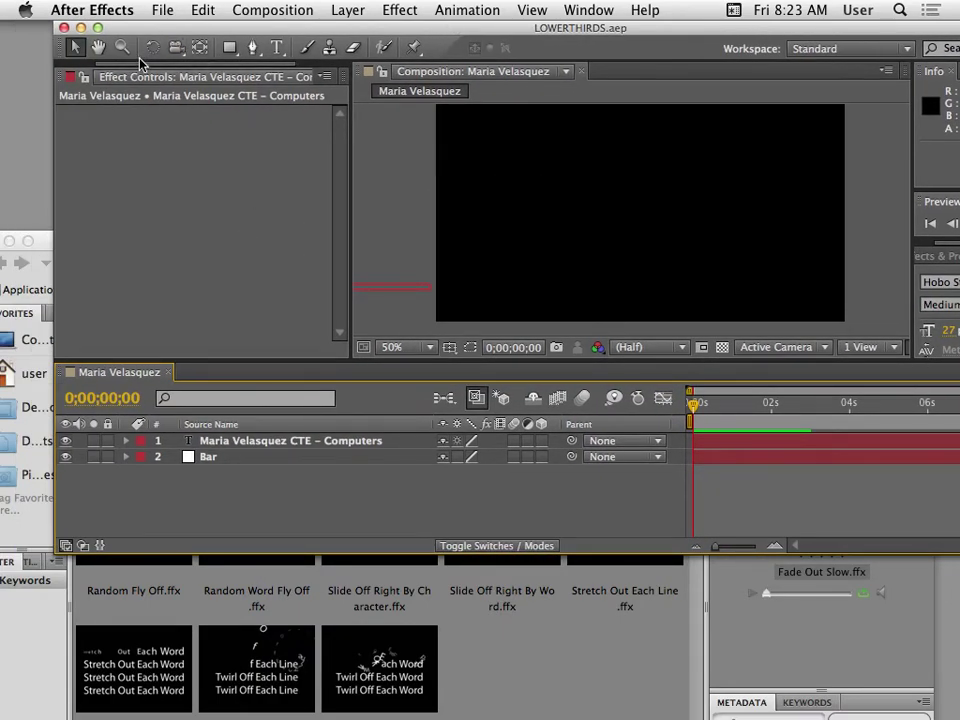
{"action": "left_click_drag", "start_coordinate": [100, 64], "coordinate": [56, 78]}
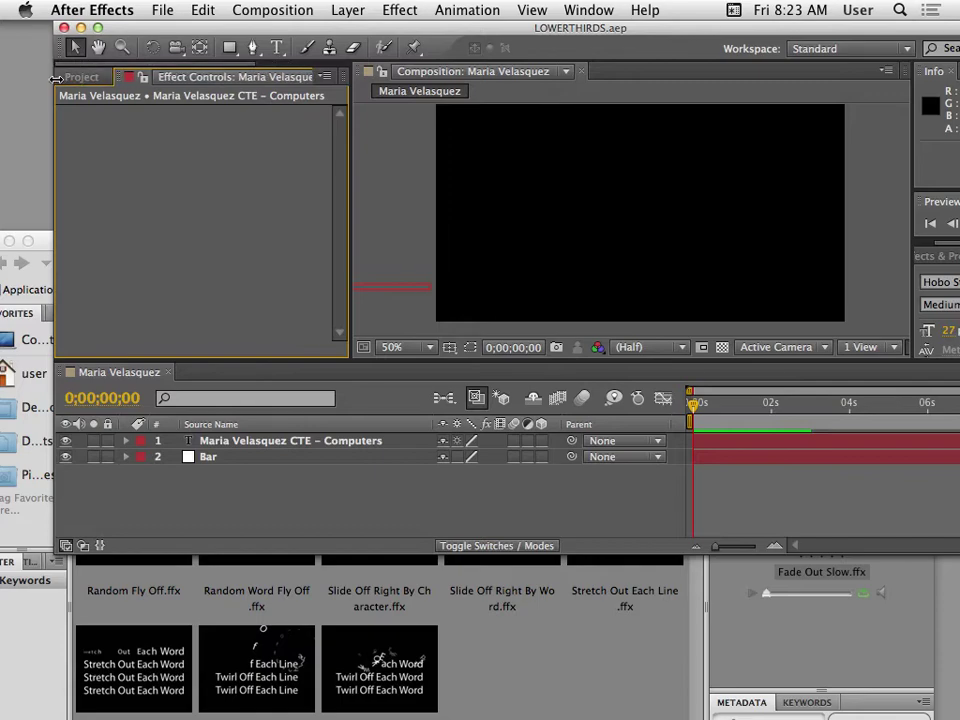
{"action": "left_click", "coordinate": [78, 77]}
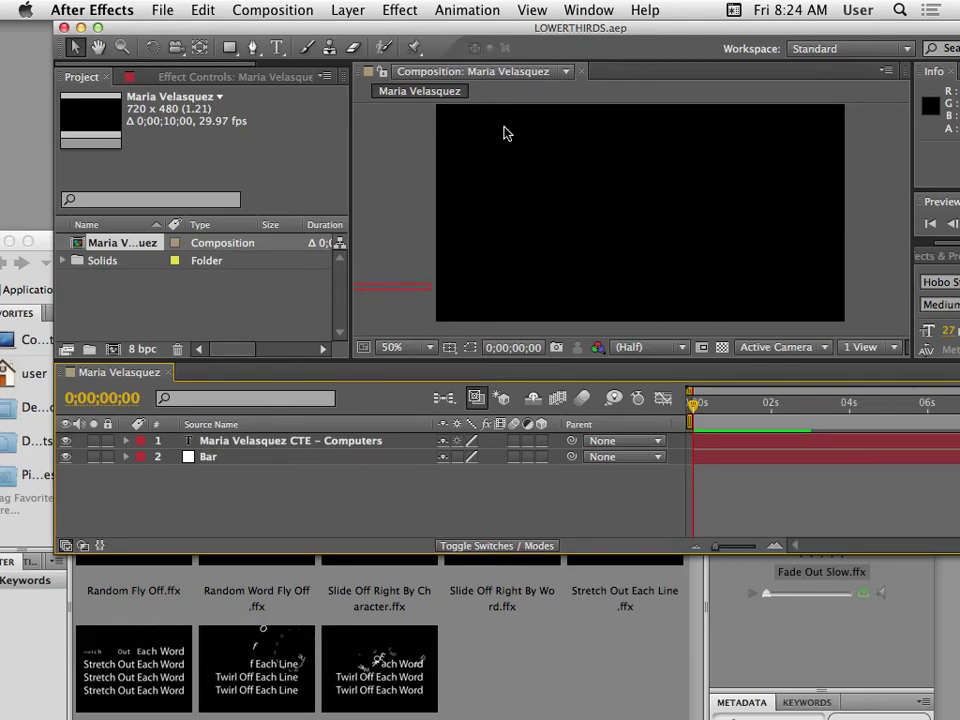
{"action": "left_click", "coordinate": [250, 10]}
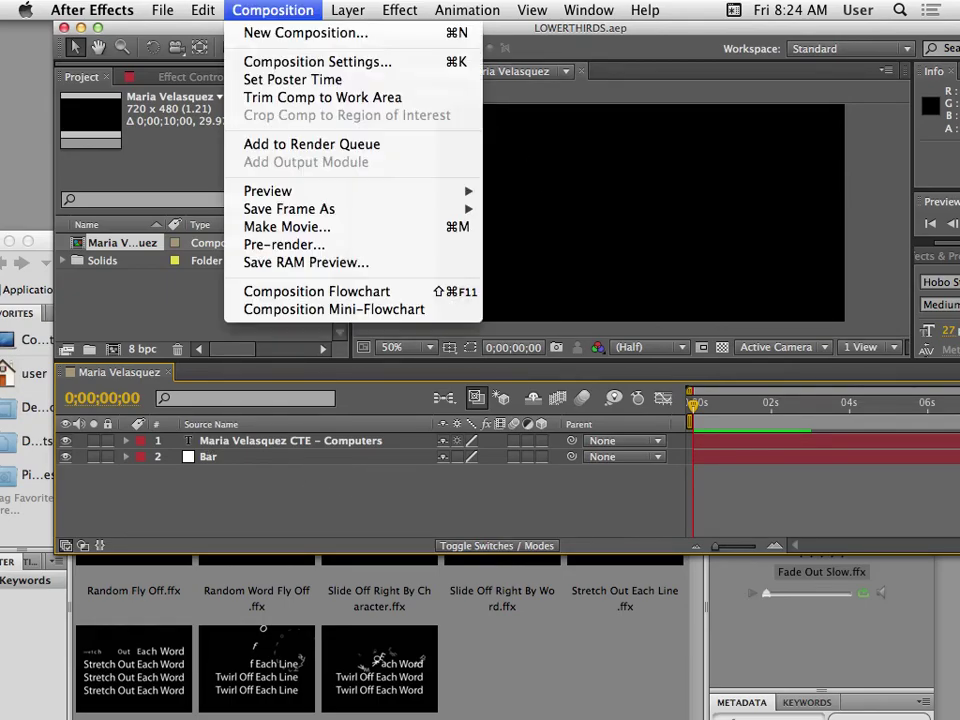
{"action": "left_click", "coordinate": [316, 146]}
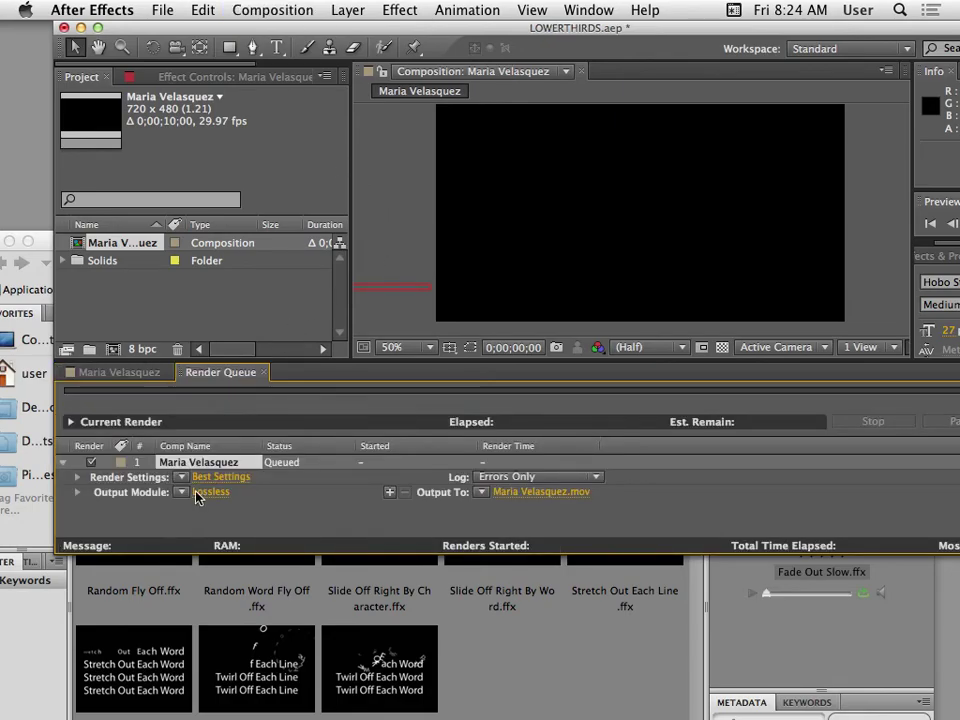
Set the Lossless output module's Channels to RGB + Alpha and confirm with OK.
{"action": "left_click", "coordinate": [210, 492]}
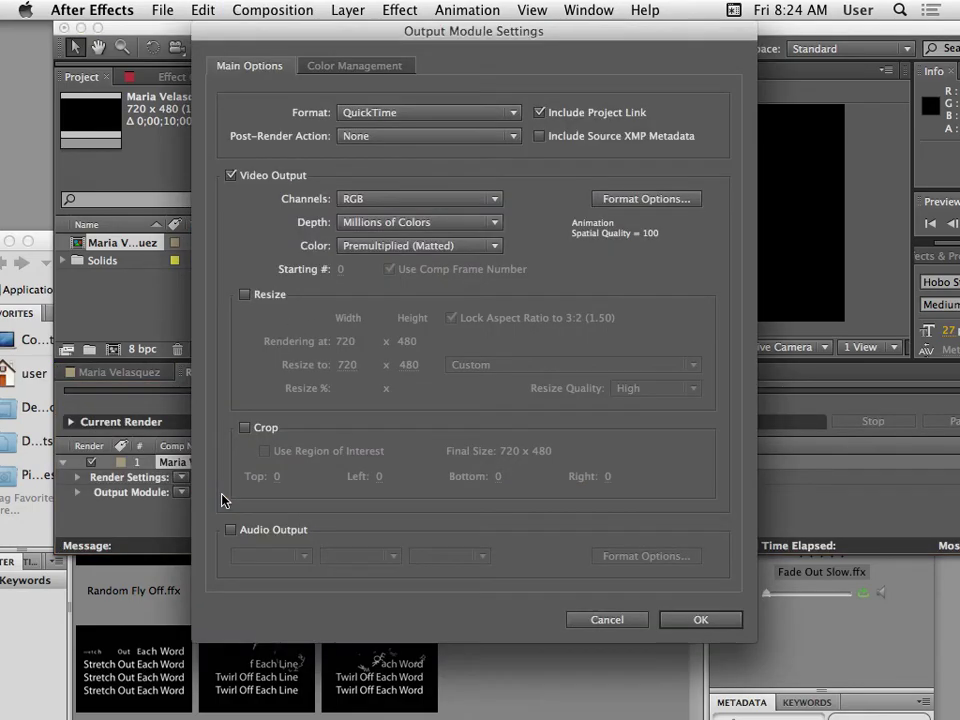
{"action": "left_click", "coordinate": [376, 200]}
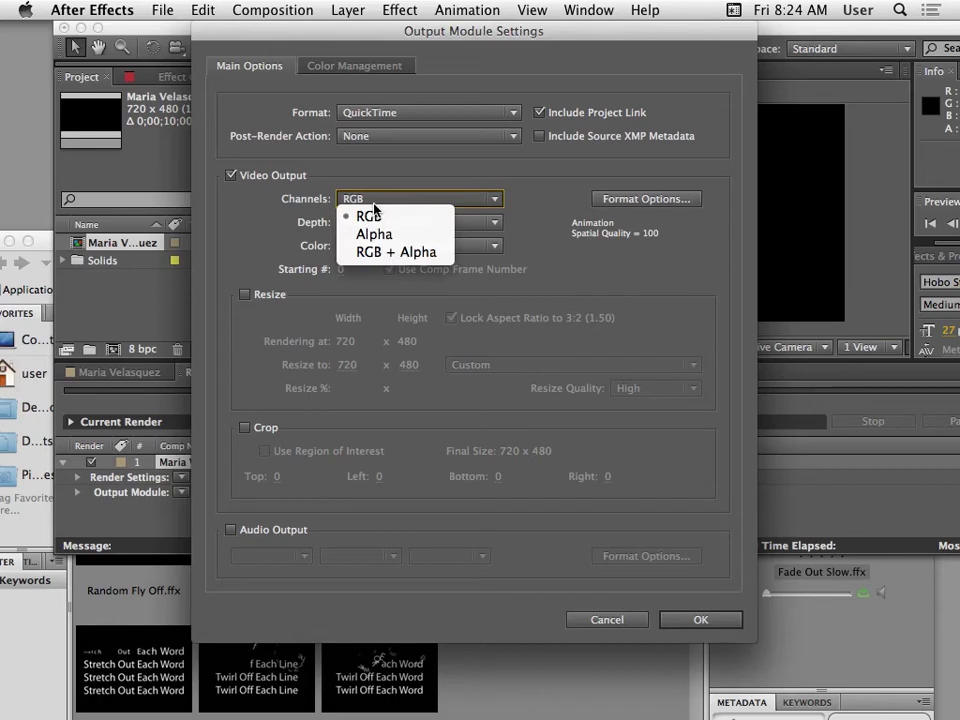
{"action": "left_click", "coordinate": [420, 250]}
{"action": "left_click_drag", "start_coordinate": [336, 30], "coordinate": [396, 152]}
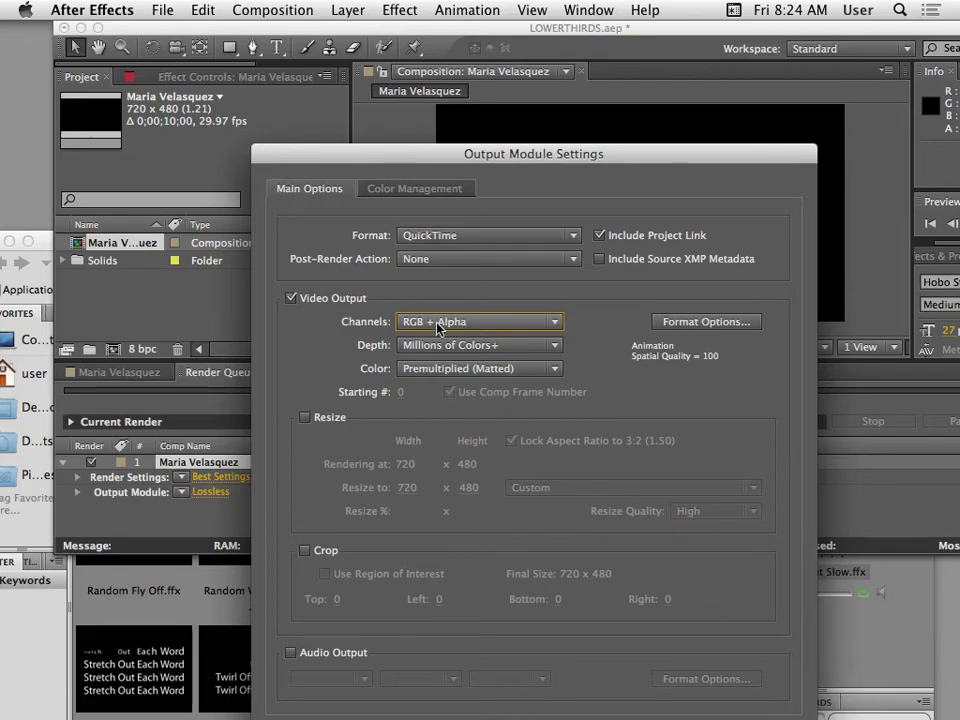
{"action": "left_click_drag", "start_coordinate": [467, 155], "coordinate": [343, 285]}
{"action": "left_click_drag", "start_coordinate": [583, 276], "coordinate": [569, 299]}
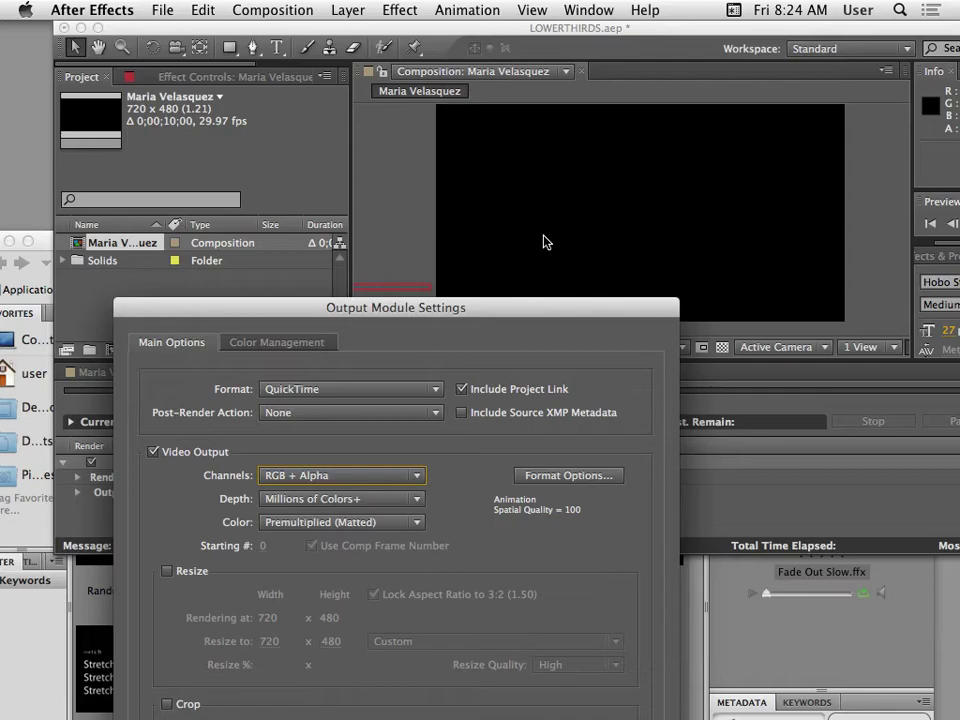
{"action": "left_click_drag", "start_coordinate": [499, 311], "coordinate": [537, 203]}
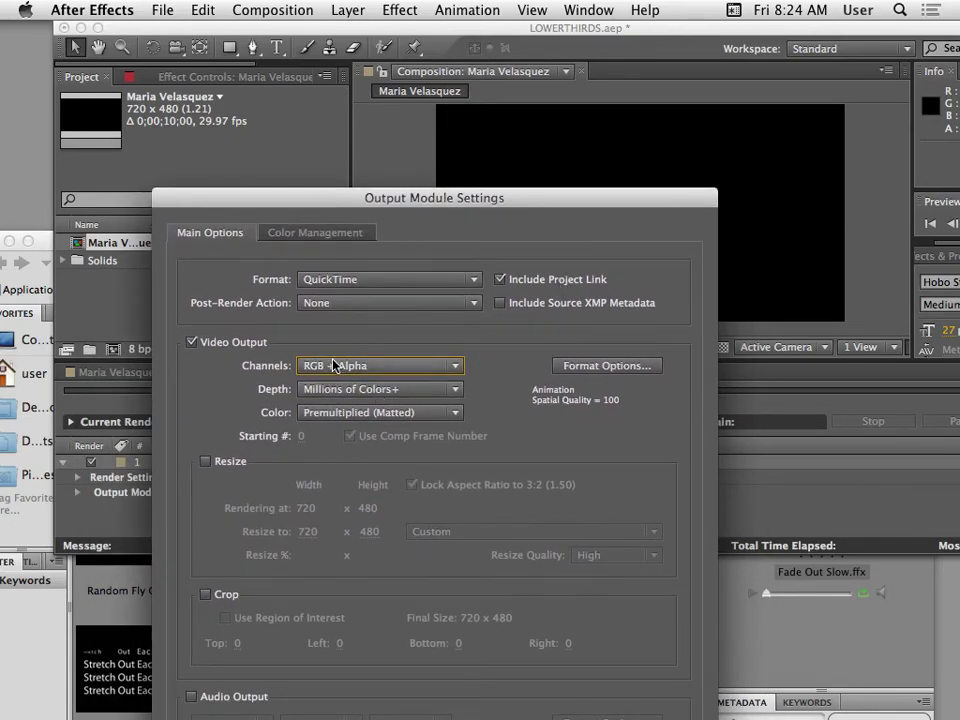
{"action": "left_click", "coordinate": [356, 368]}
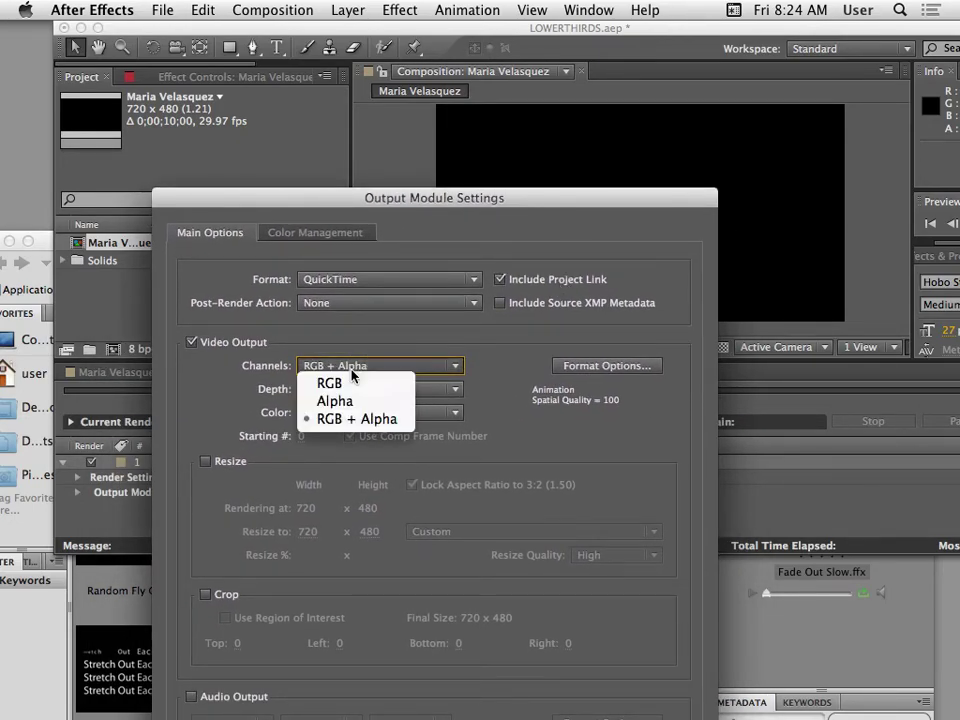
{"action": "left_click", "coordinate": [351, 421]}
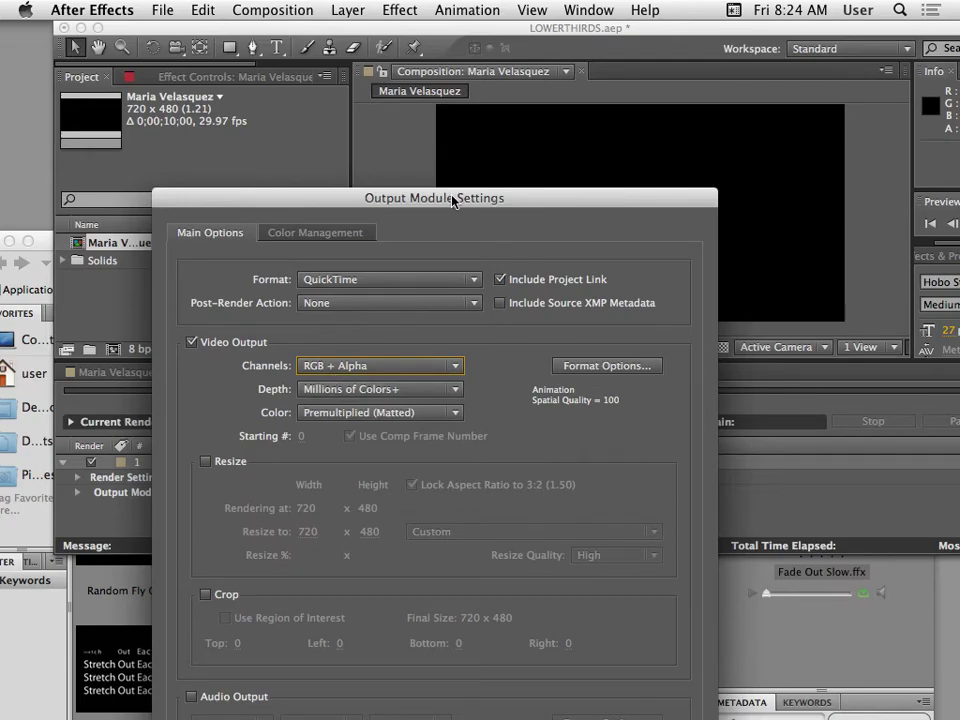
{"action": "left_click_drag", "start_coordinate": [453, 197], "coordinate": [433, 59]}
{"action": "left_click", "coordinate": [643, 650]}
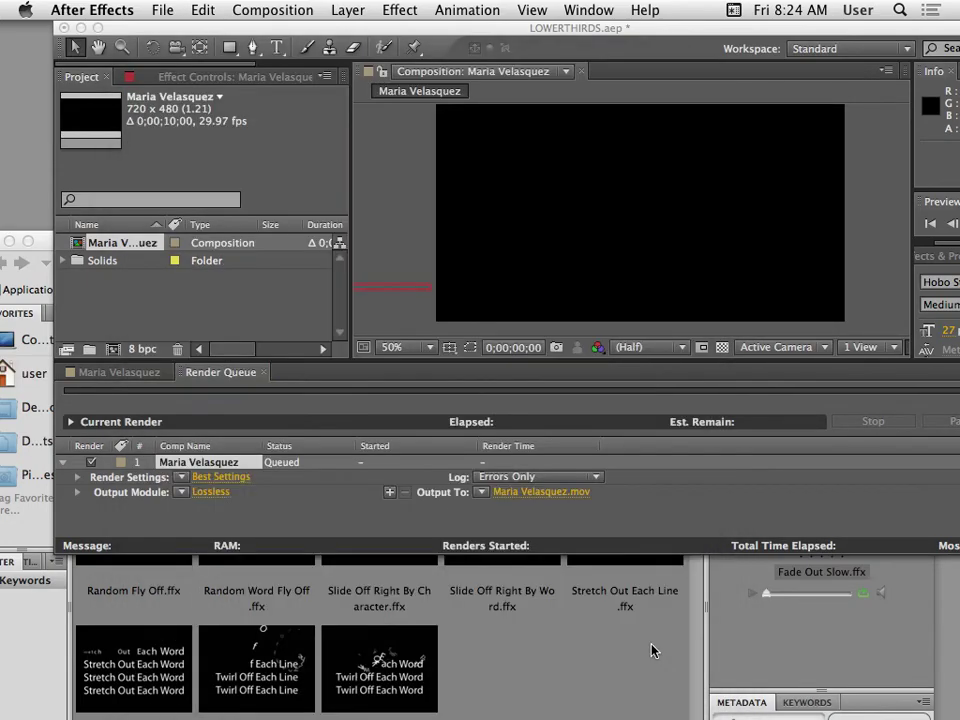
{"action": "left_click", "coordinate": [525, 491]}
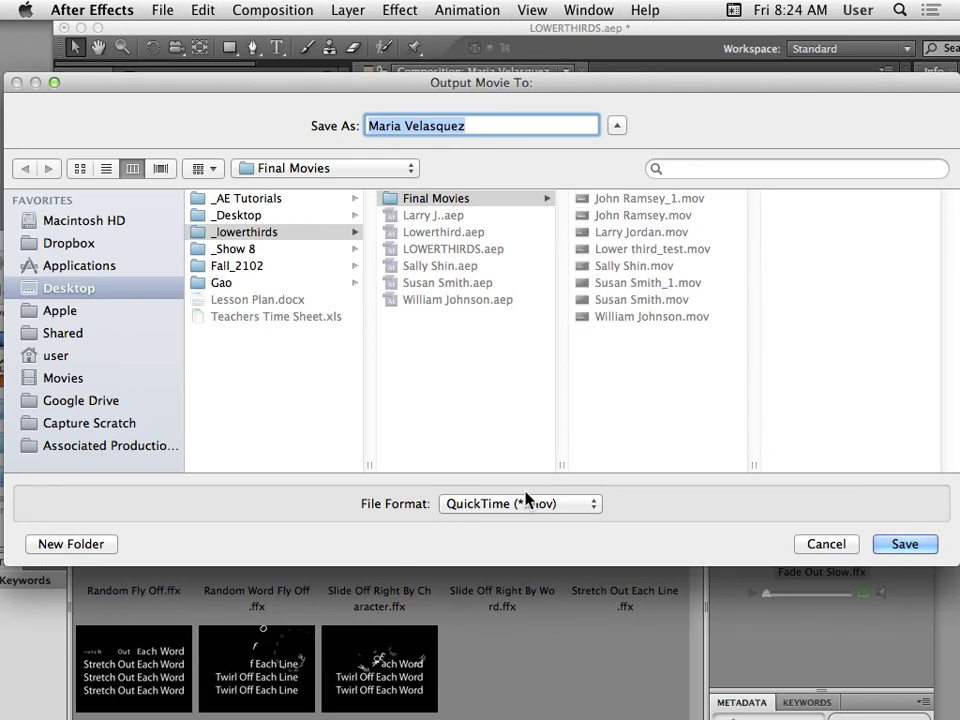
{"action": "left_click", "coordinate": [450, 199]}
{"action": "left_click", "coordinate": [298, 233]}
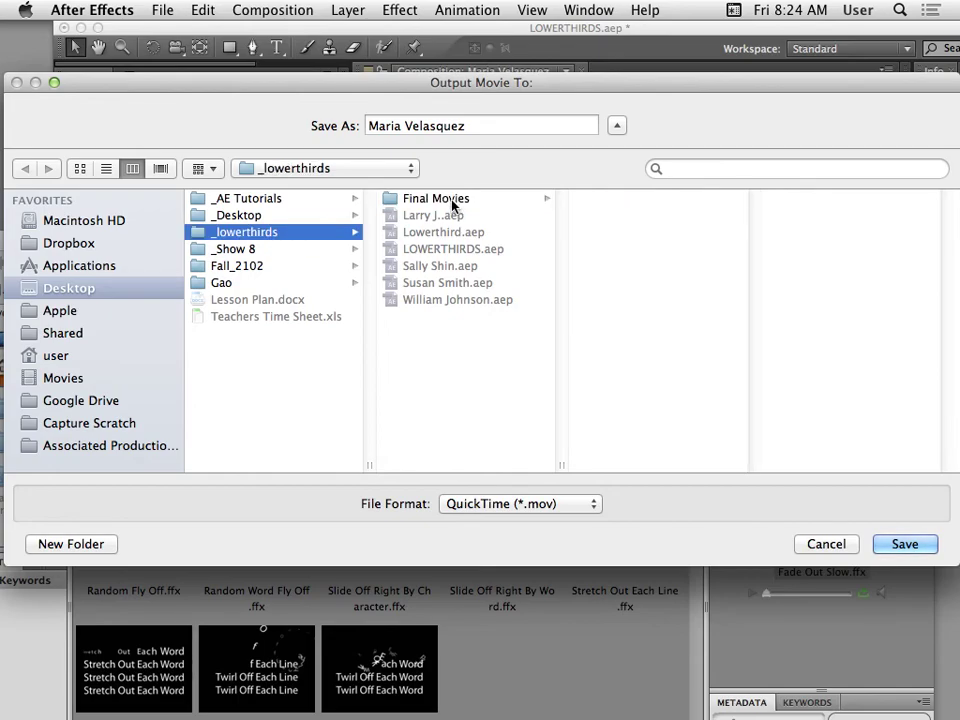
{"action": "left_click", "coordinate": [405, 198]}
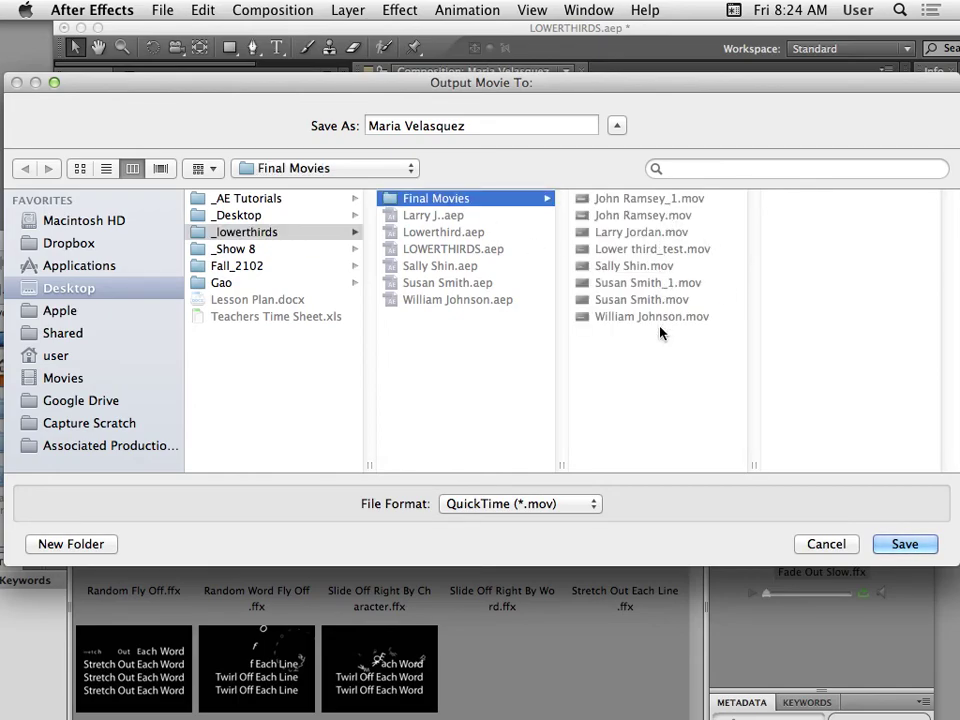
{"action": "left_click_drag", "start_coordinate": [568, 107], "coordinate": [446, 115]}
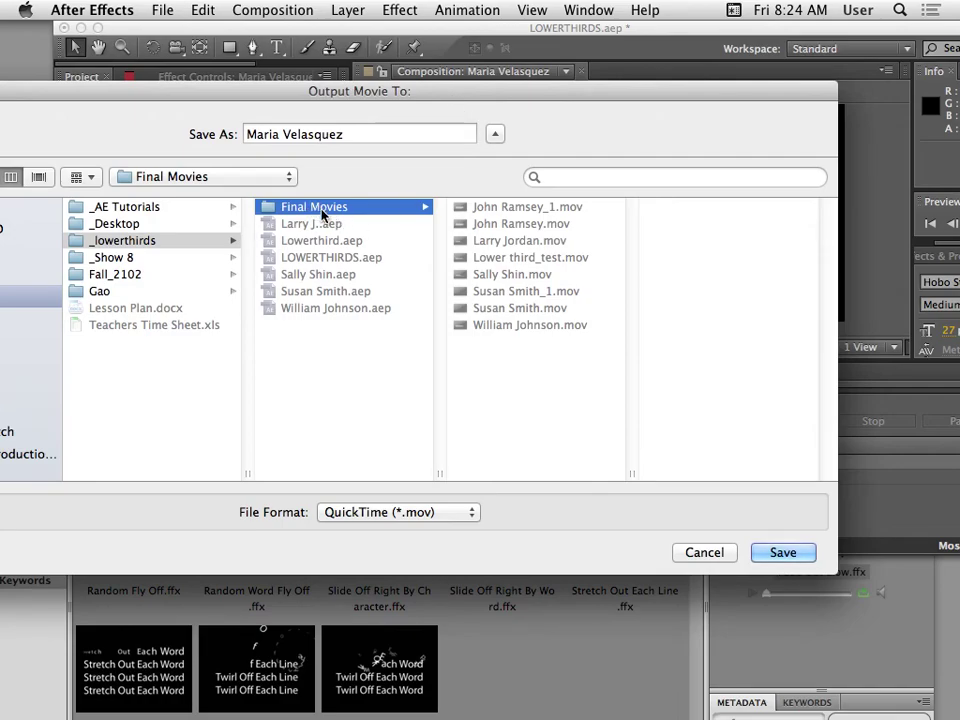
{"action": "left_click", "coordinate": [720, 556]}
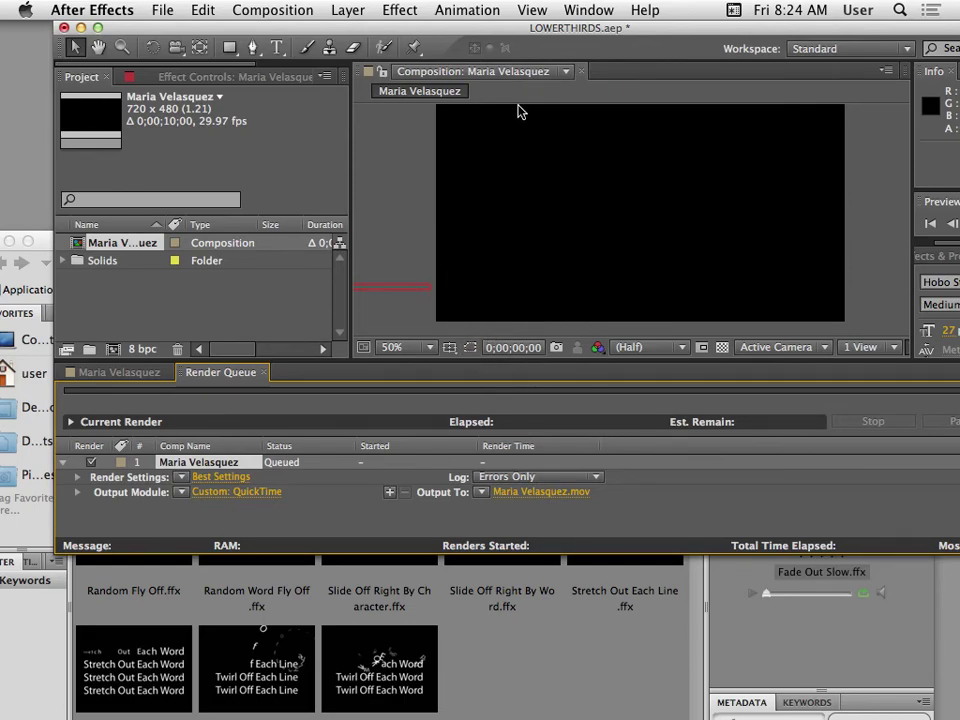
Render the queued lower-third composition from the Render Queue.
{"action": "left_click_drag", "start_coordinate": [416, 32], "coordinate": [384, 31]}
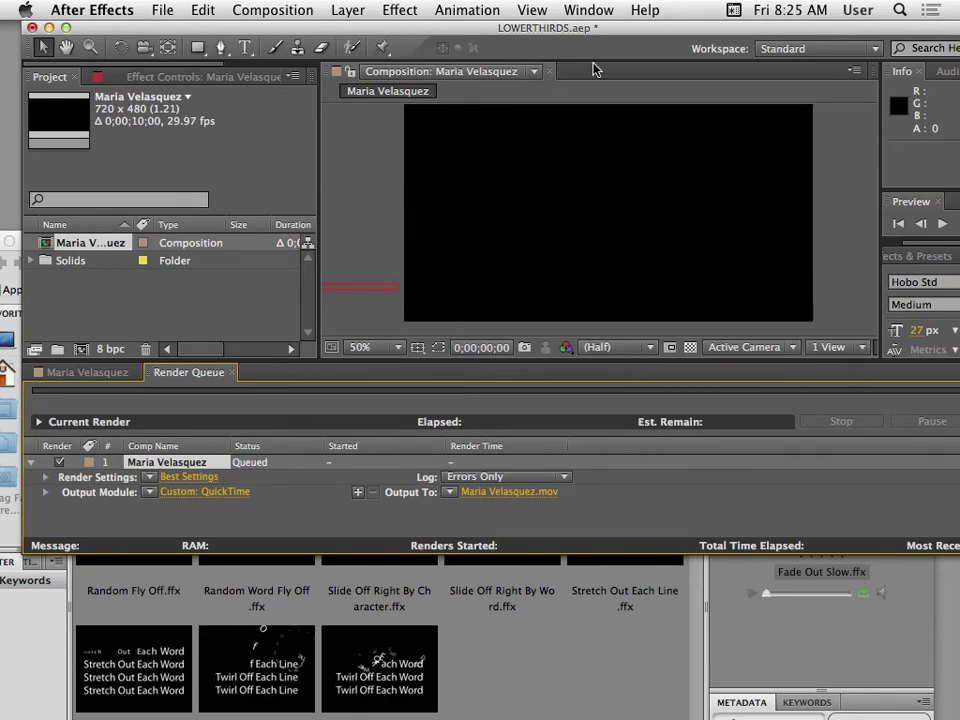
{"action": "left_click_drag", "start_coordinate": [583, 40], "coordinate": [451, 46]}
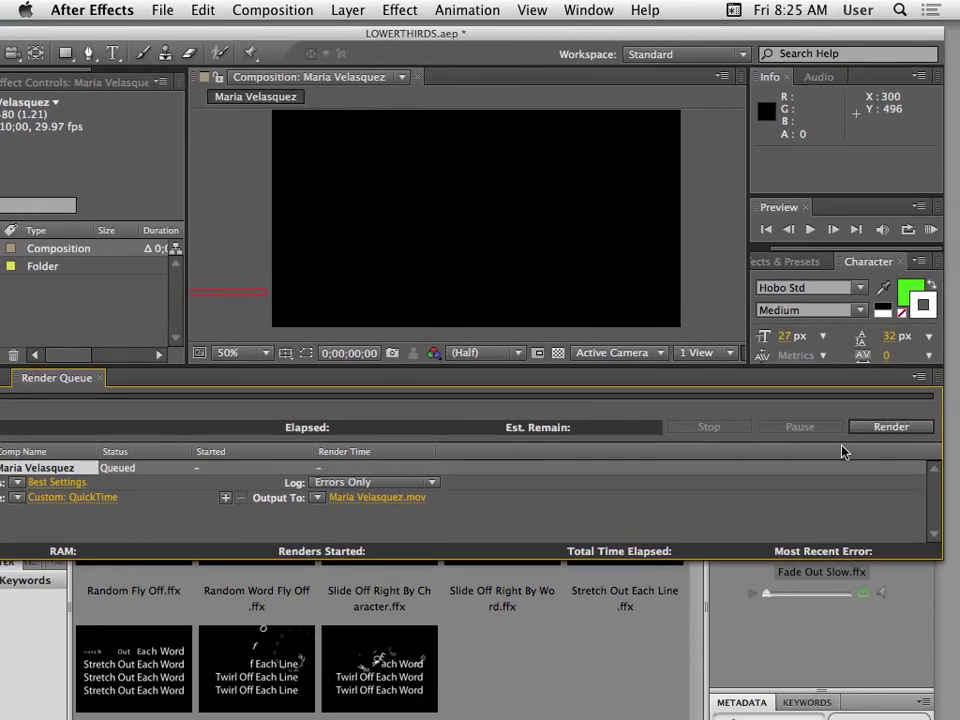
{"action": "left_click", "coordinate": [891, 427]}
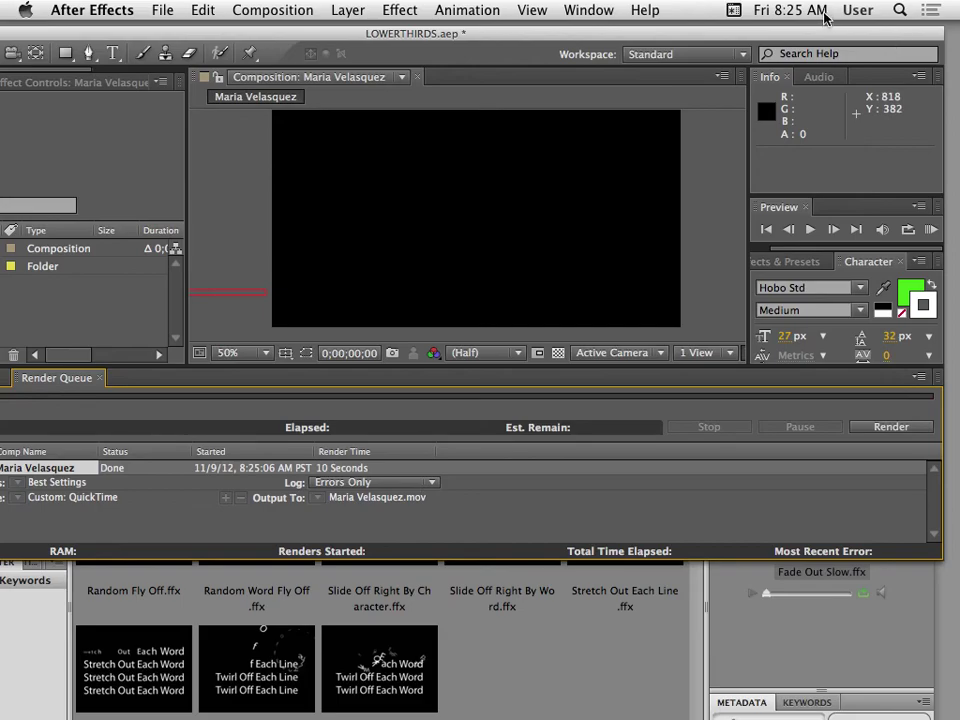
Minimize the After Effects and Bridge windows to reveal the Finder desktop.
{"action": "left_click_drag", "start_coordinate": [575, 38], "coordinate": [578, 65]}
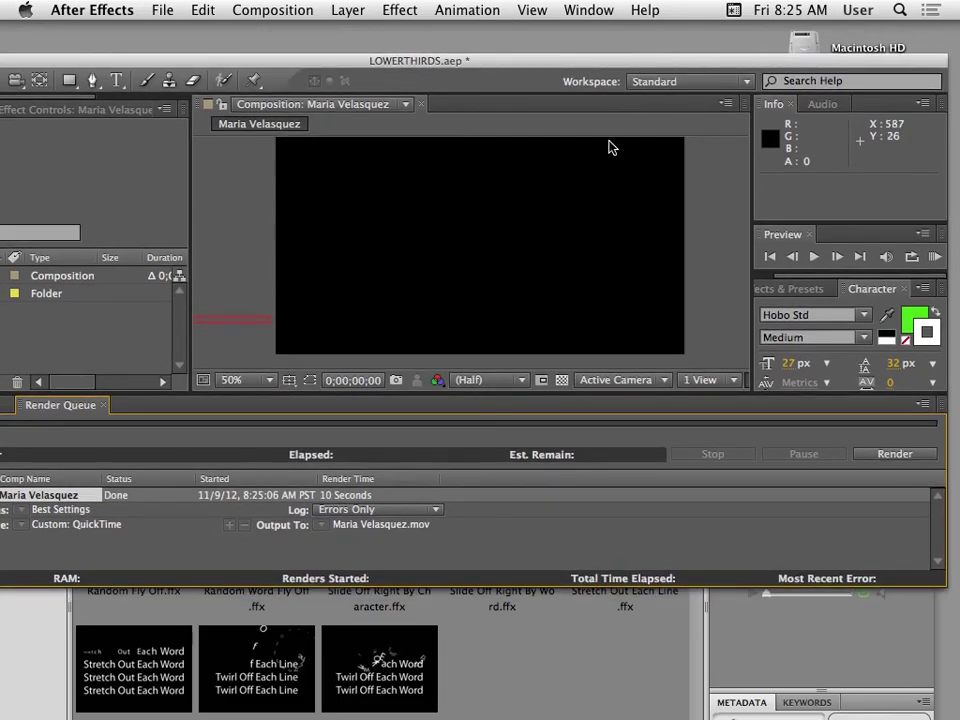
{"action": "left_click_drag", "start_coordinate": [399, 62], "coordinate": [516, 117]}
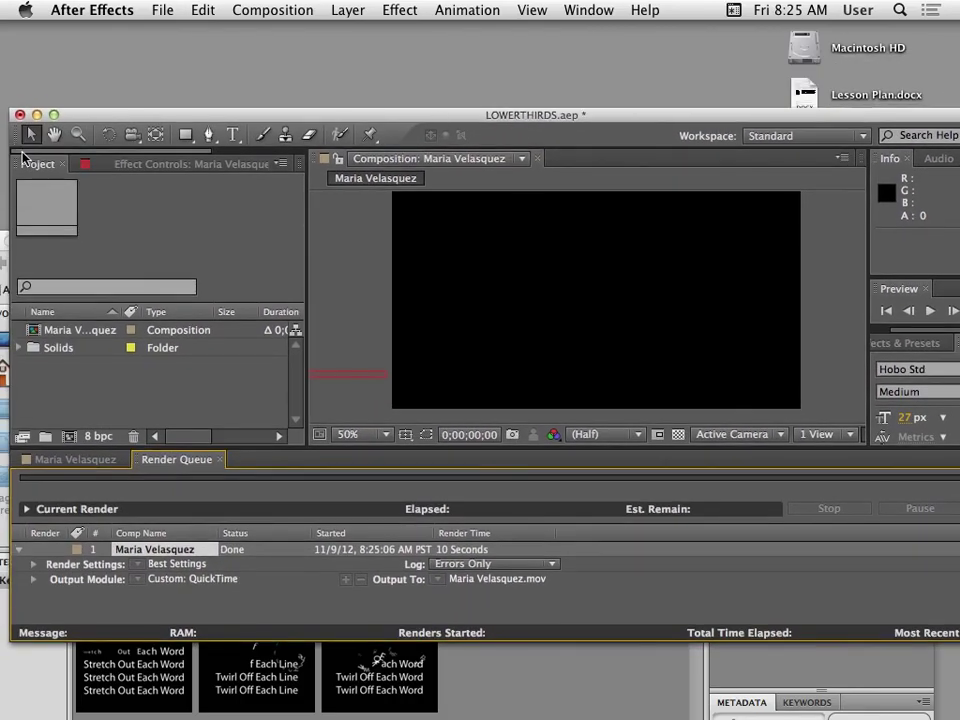
{"action": "left_click", "coordinate": [37, 116]}
{"action": "left_click", "coordinate": [402, 92]}
{"action": "left_click_drag", "start_coordinate": [638, 238], "coordinate": [943, 179]}
{"action": "left_click", "coordinate": [317, 179]}
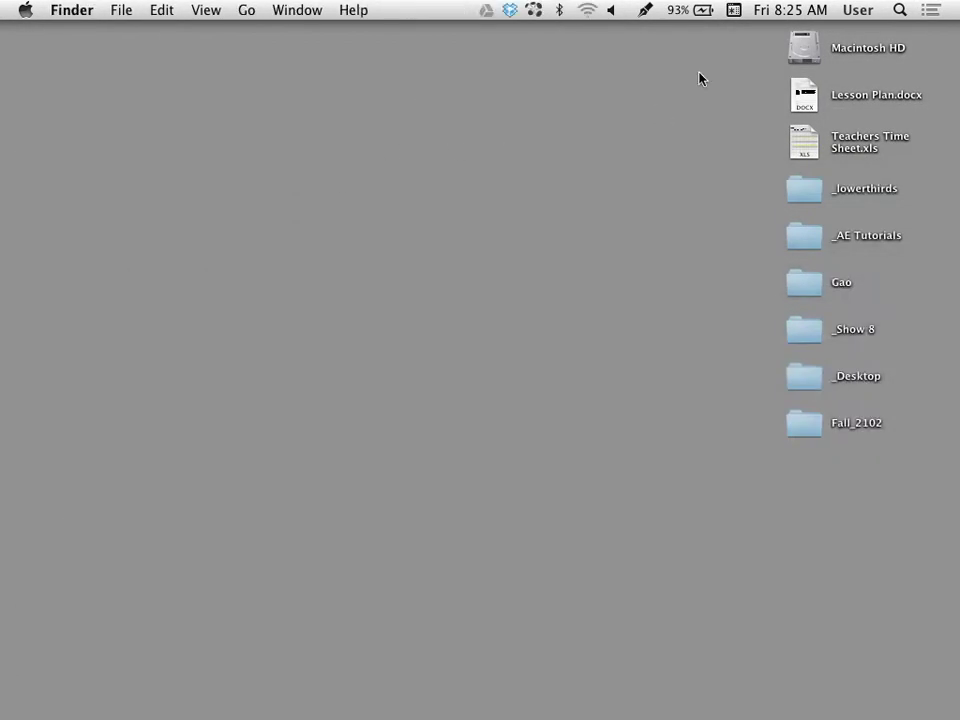
{"action": "left_click", "coordinate": [791, 189]}
{"action": "double_click", "coordinate": [792, 190]}
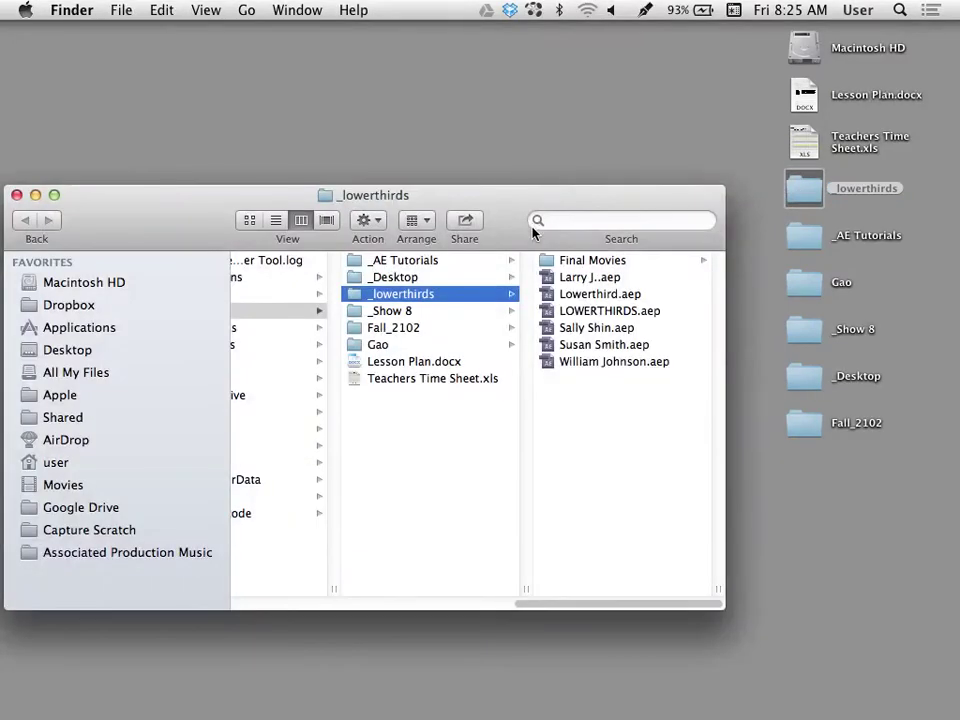
{"action": "left_click", "coordinate": [540, 233]}
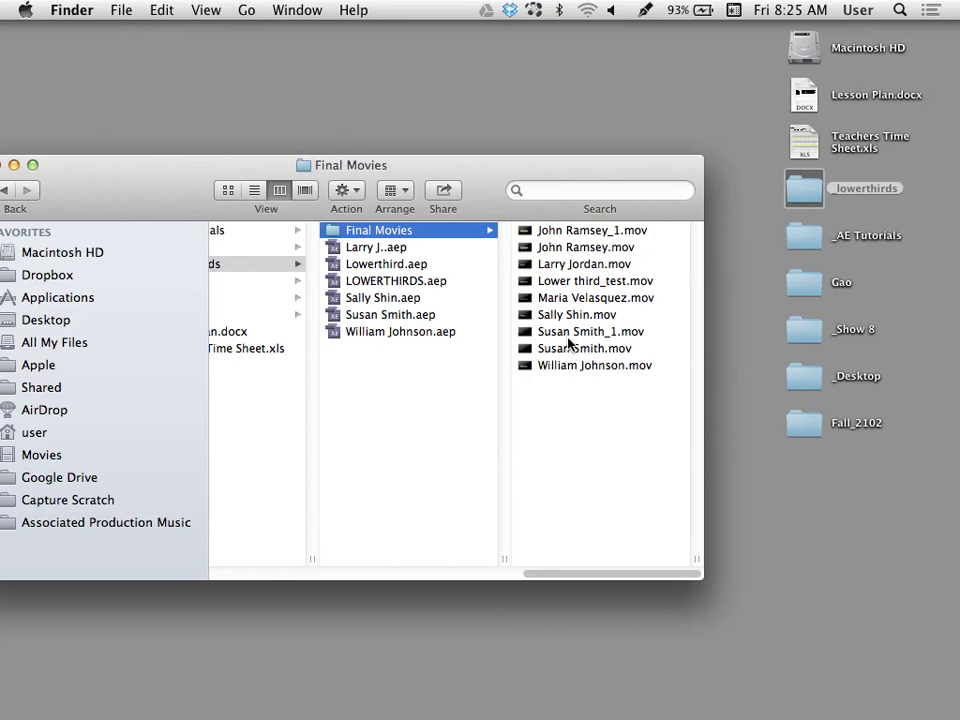
{"action": "left_click", "coordinate": [560, 298]}
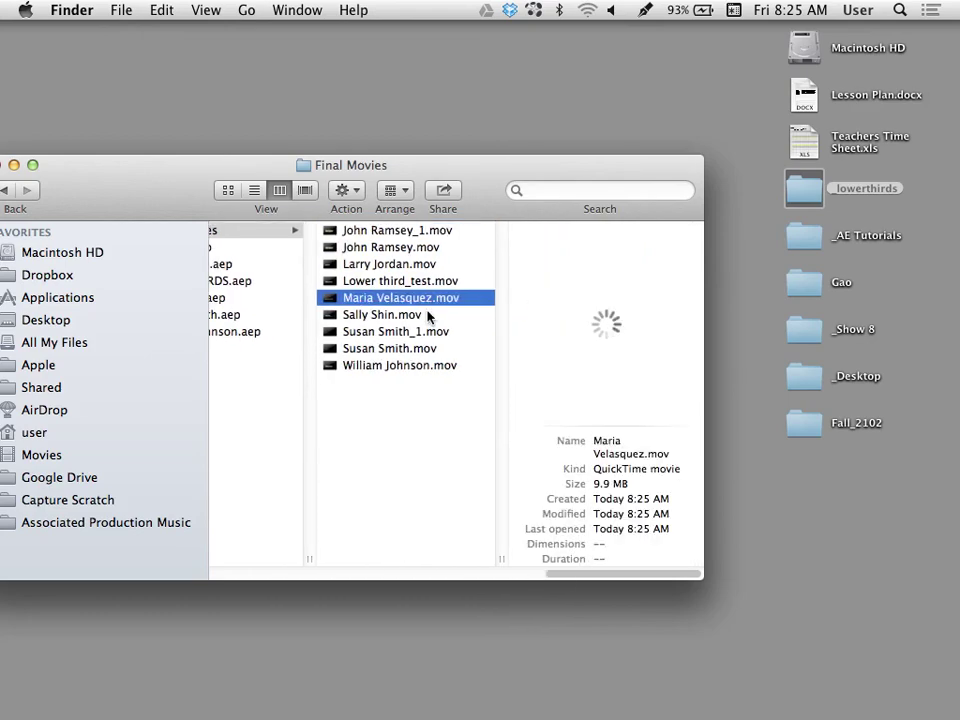
{"action": "key", "text": "space"}
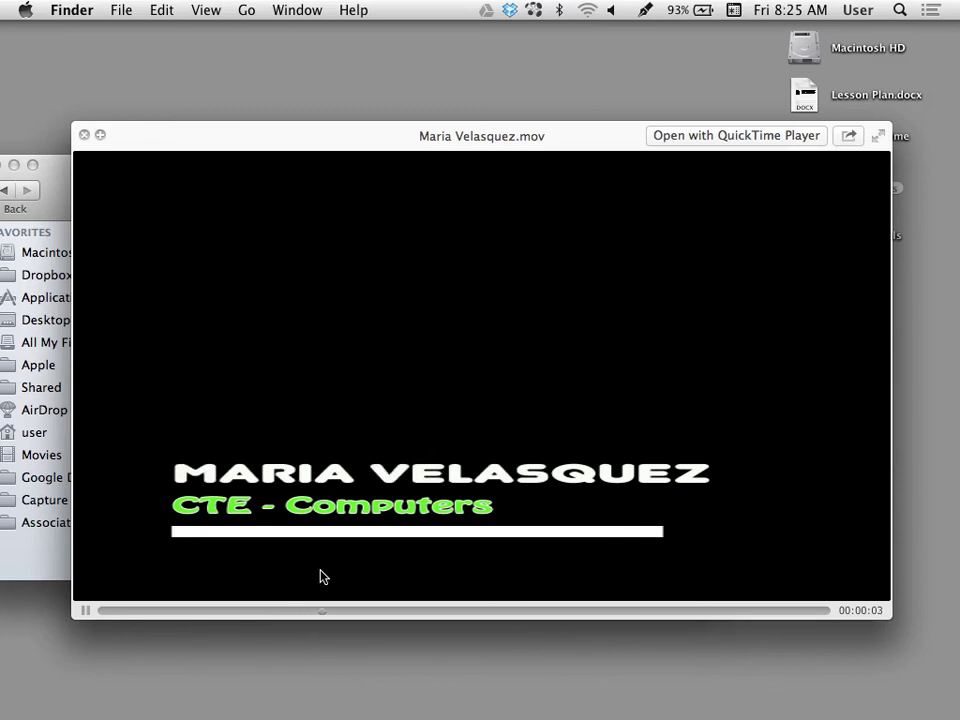
{"action": "key", "text": "space"}
{"action": "left_click_drag", "start_coordinate": [199, 150], "coordinate": [375, 169]}
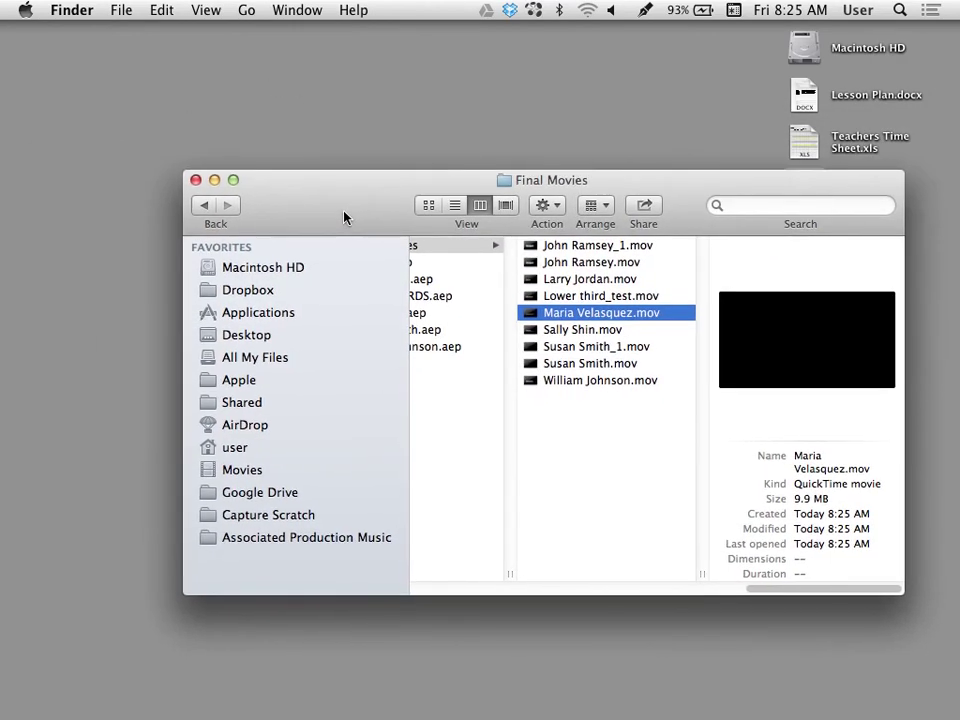
{"action": "key", "text": "super+w"}
{"action": "mouse_move", "coordinate": [3, 400]}
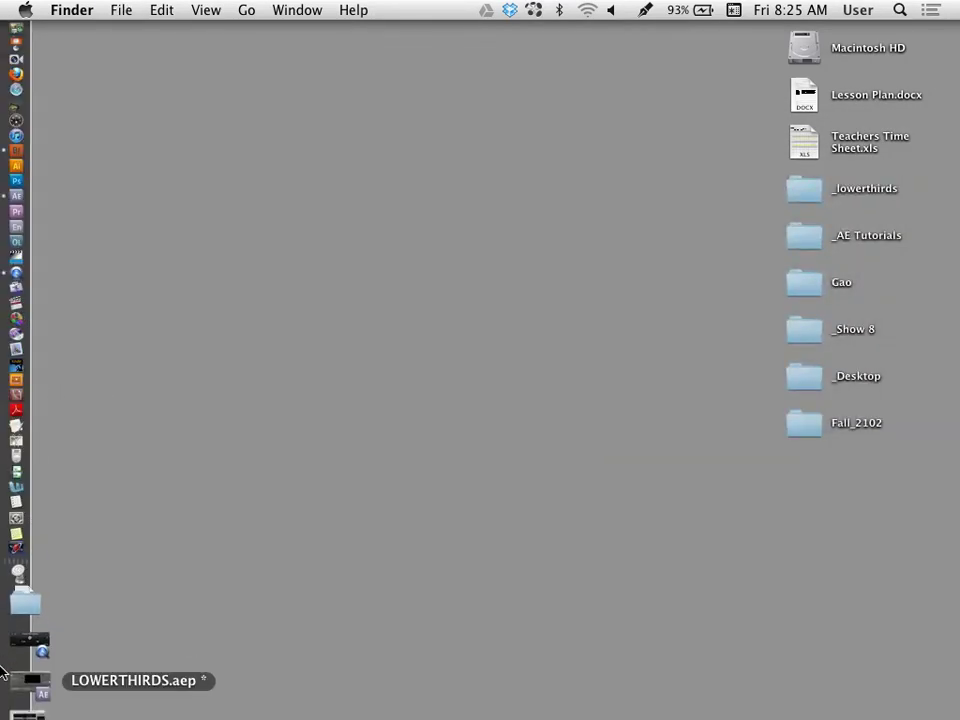